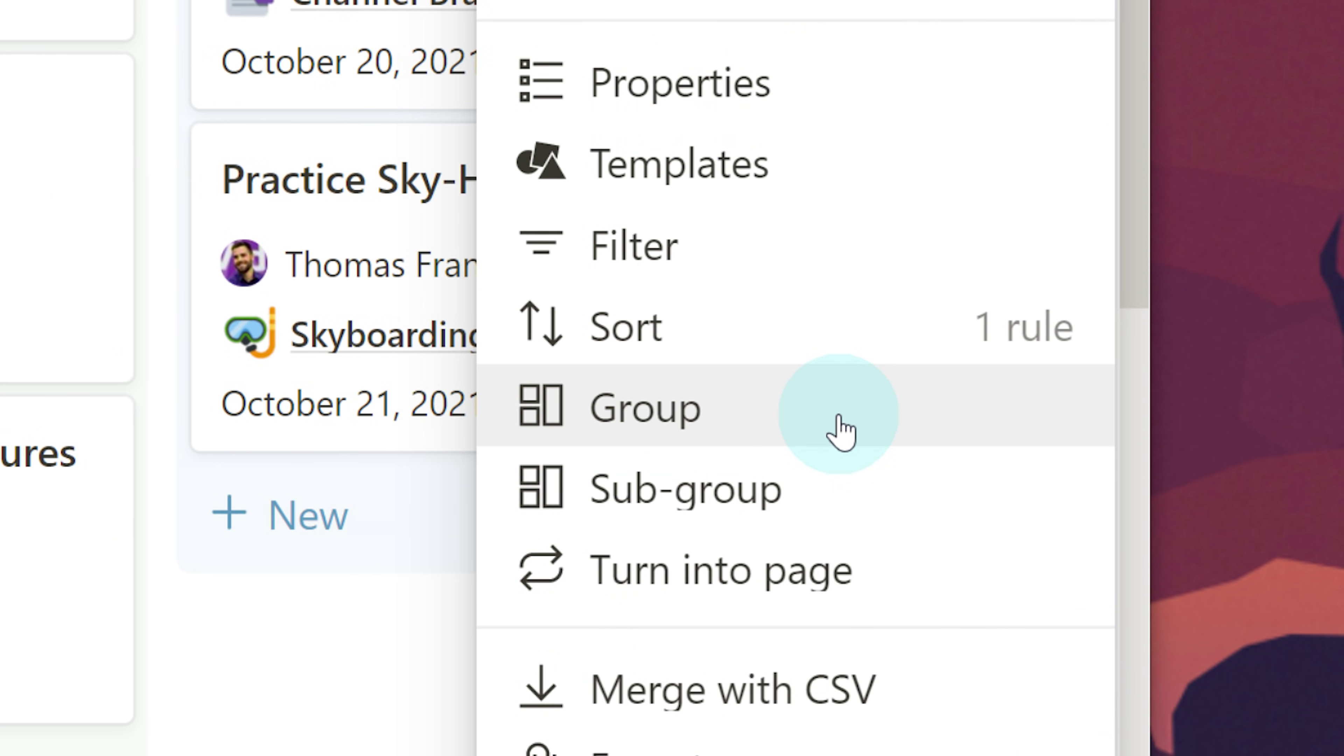
Review the task board's Group by property, confirming Status grouping with assignee sub-groups.
{"action": "left_click", "coordinate": [840, 432]}
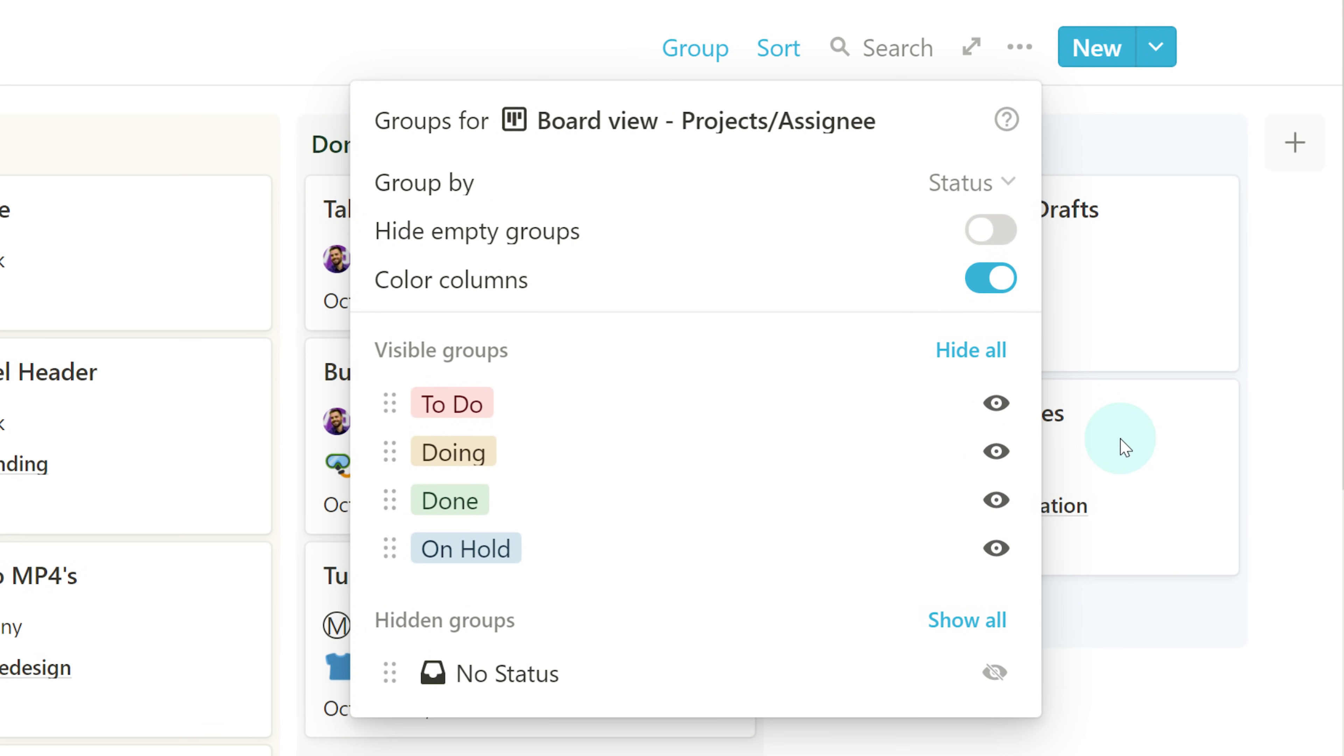
{"action": "left_click", "coordinate": [1010, 184]}
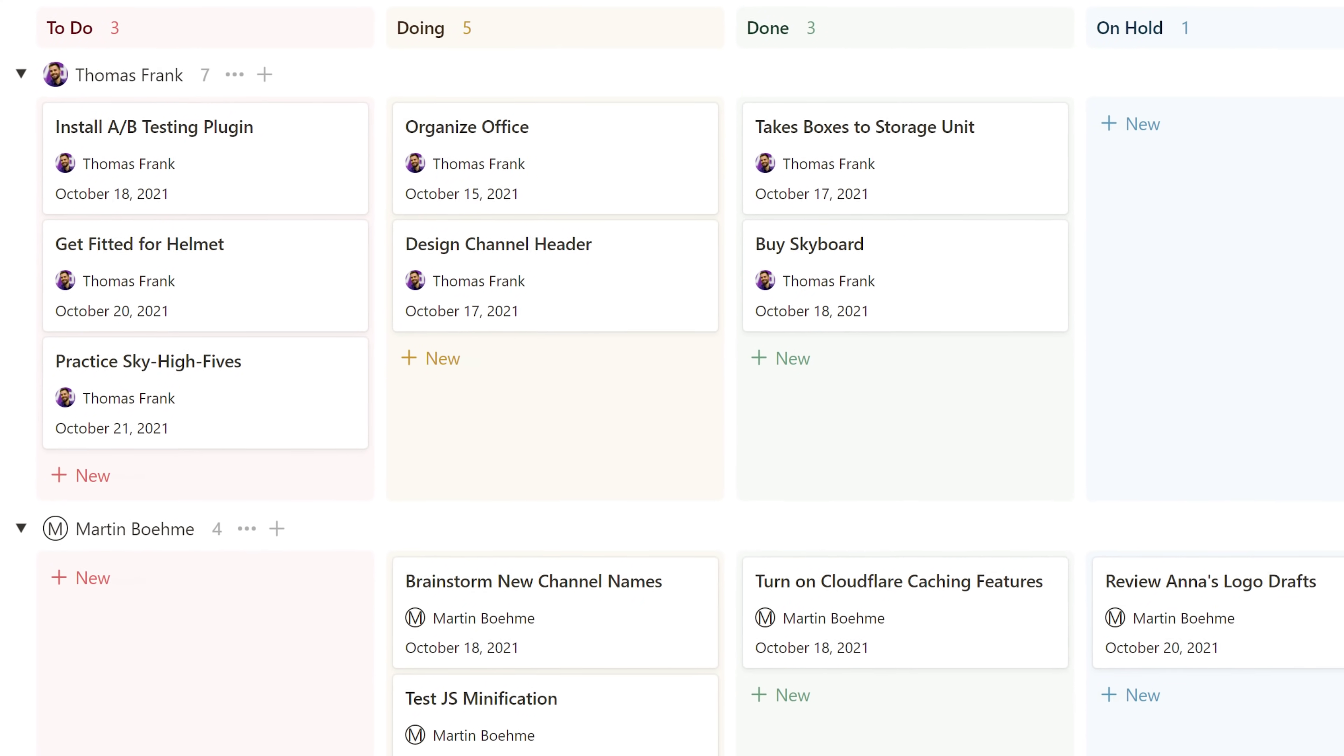
{"action": "scroll", "coordinate": [672, 371], "scroll_direction": "down", "scroll_amount": 1}
{"action": "scroll", "coordinate": [671, 370], "scroll_direction": "down", "scroll_amount": 2}
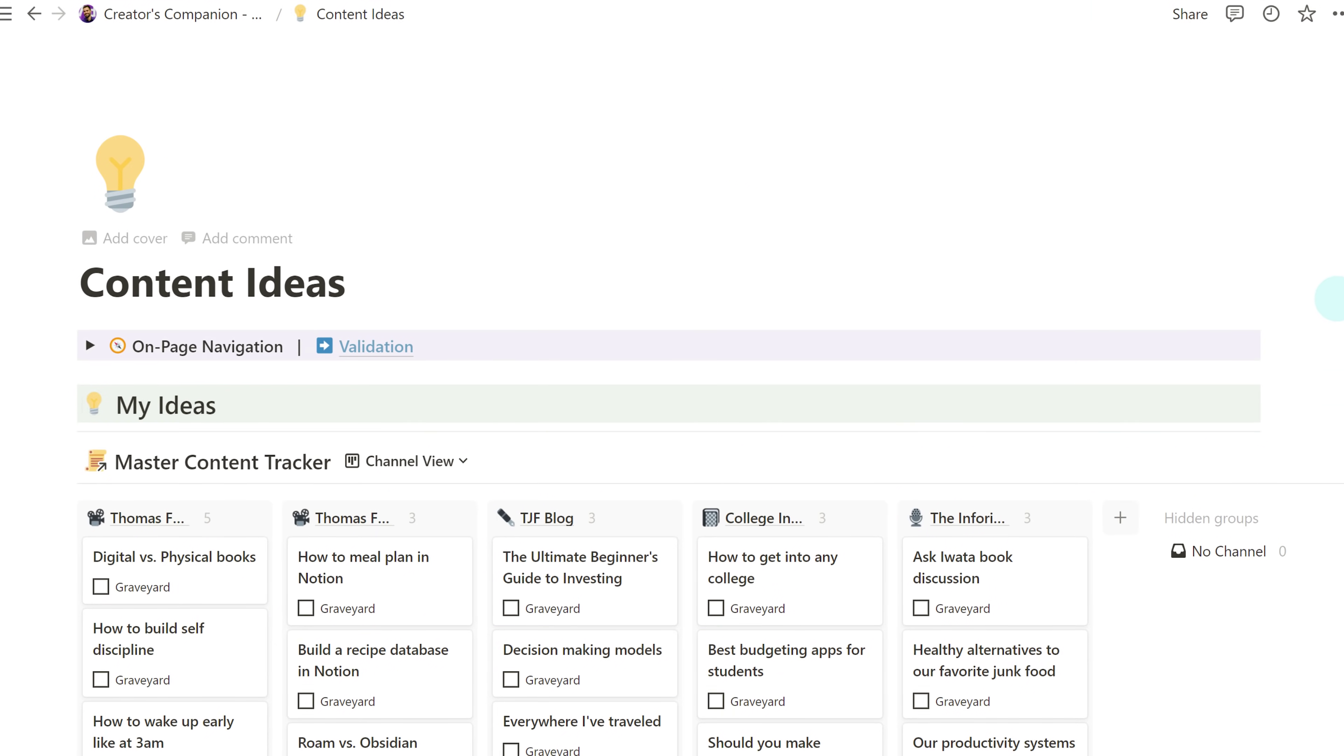
Add a 'Digital vs. Physical Books' idea card to the first channel column.
{"action": "scroll", "coordinate": [1312, 323], "scroll_direction": "down", "scroll_amount": 3}
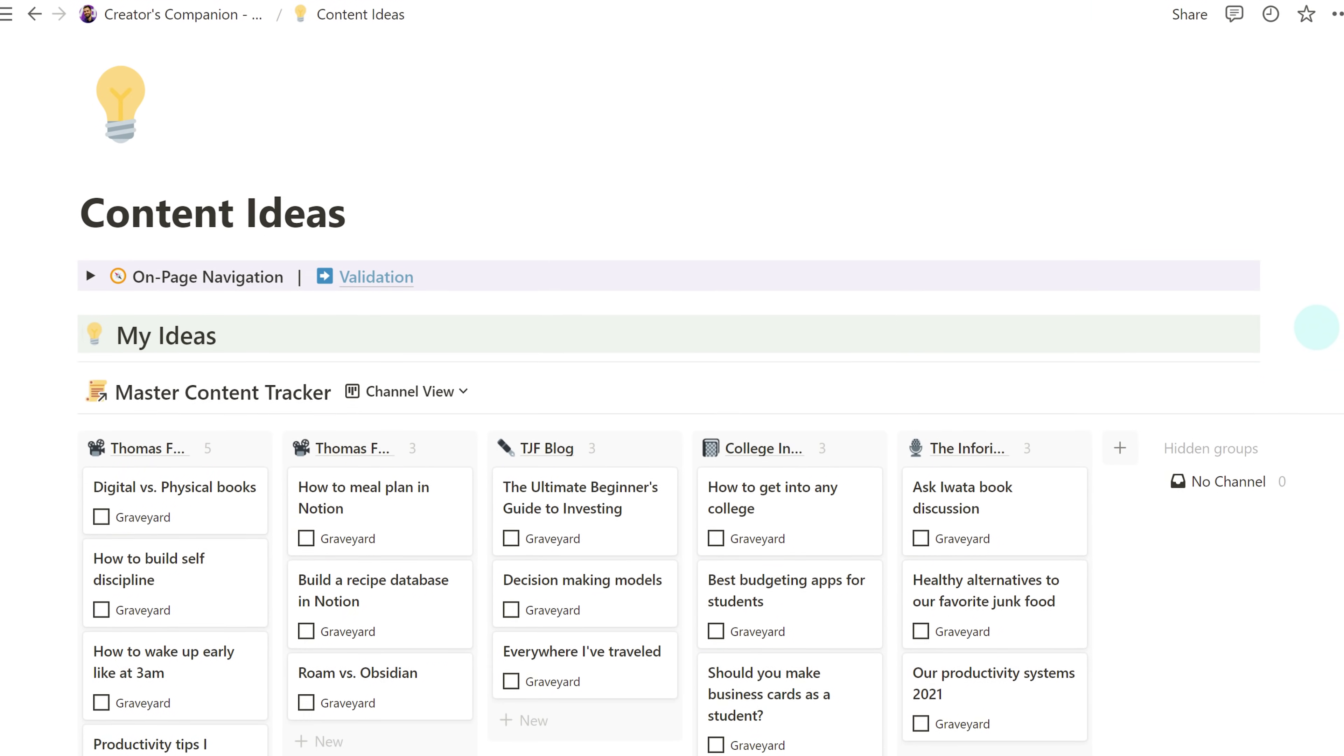
{"action": "scroll", "coordinate": [1309, 329], "scroll_direction": "down", "scroll_amount": 3}
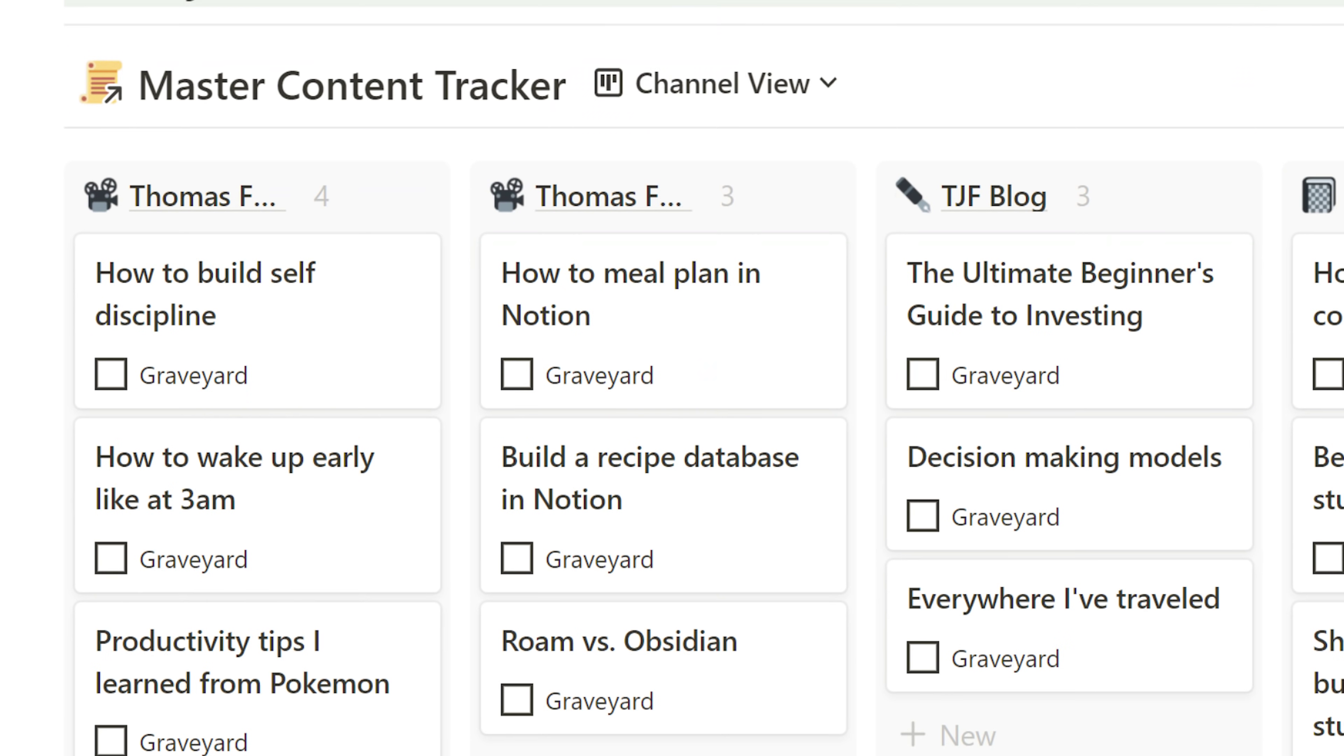
{"action": "left_click", "coordinate": [420, 212]}
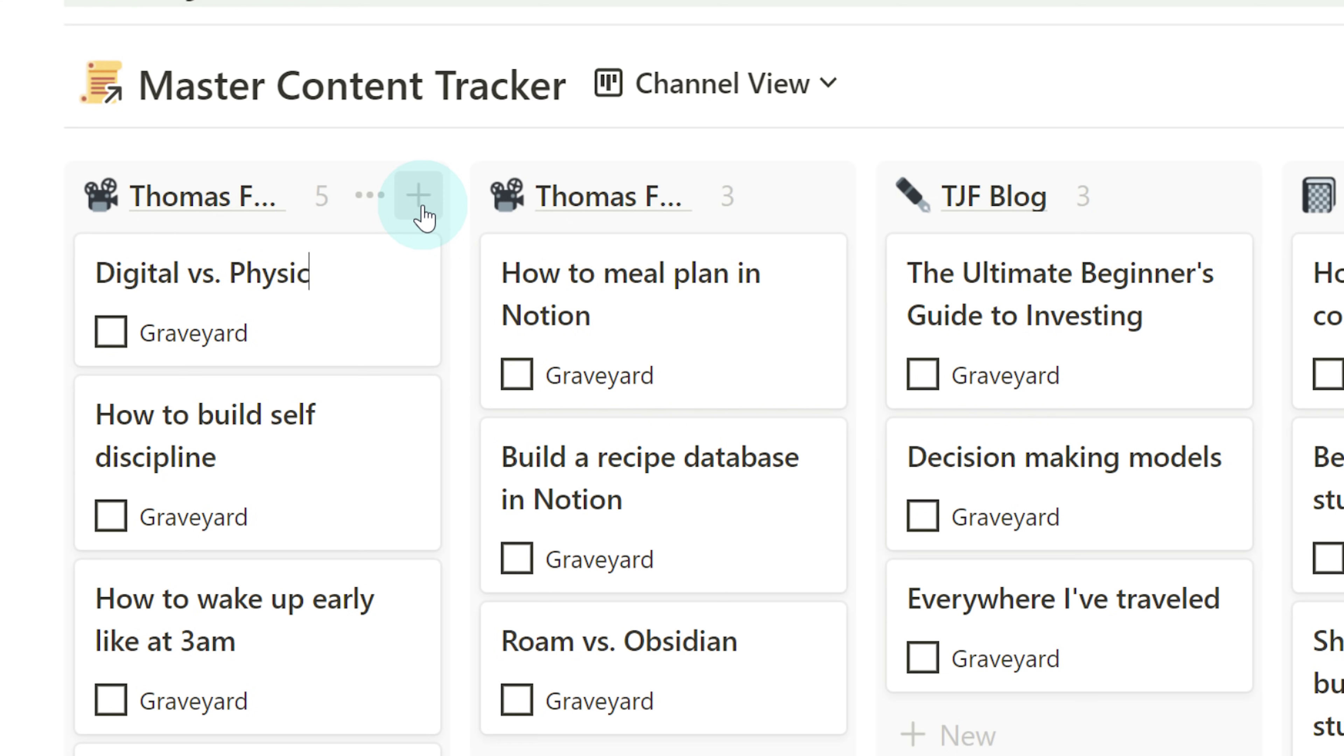
{"action": "key", "text": "Escape"}
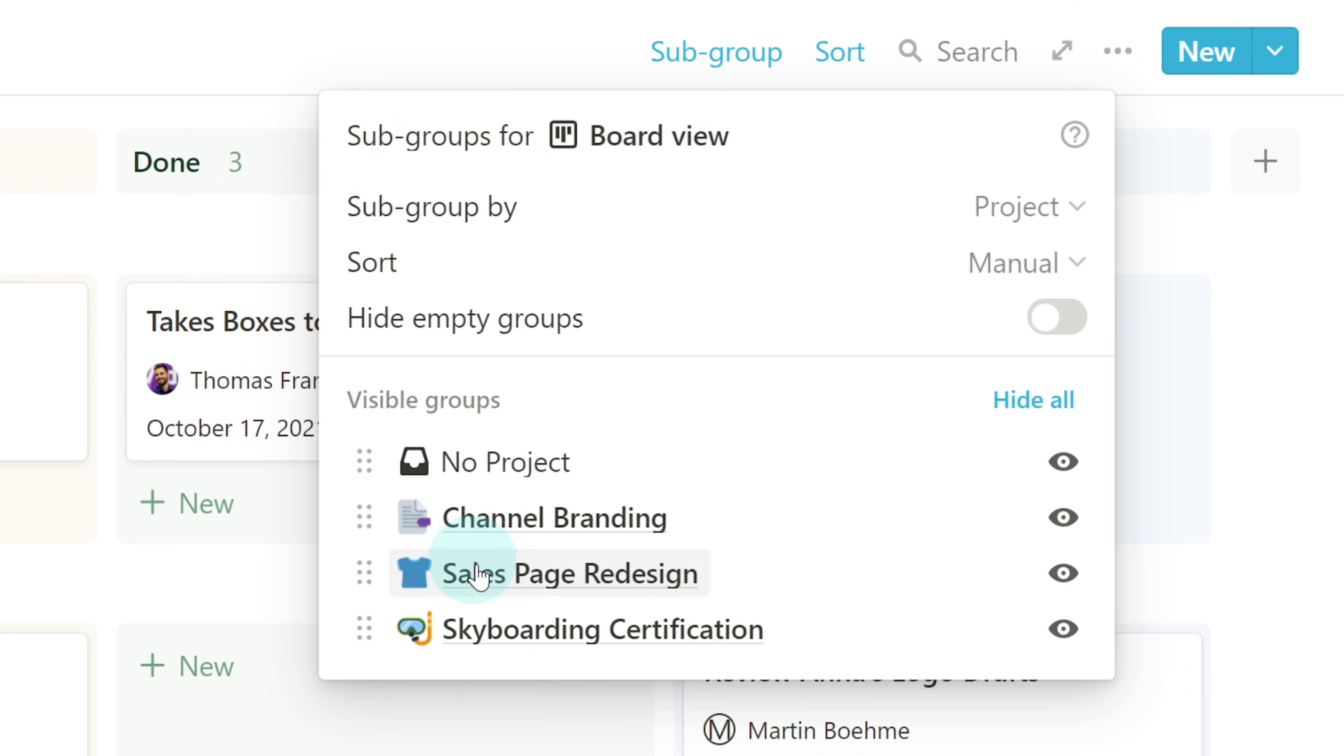
Move Channel Branding, Sales Page Redesign and Skyboarding Certification above No Project.
{"action": "left_click_drag", "start_coordinate": [375, 518], "coordinate": [354, 471]}
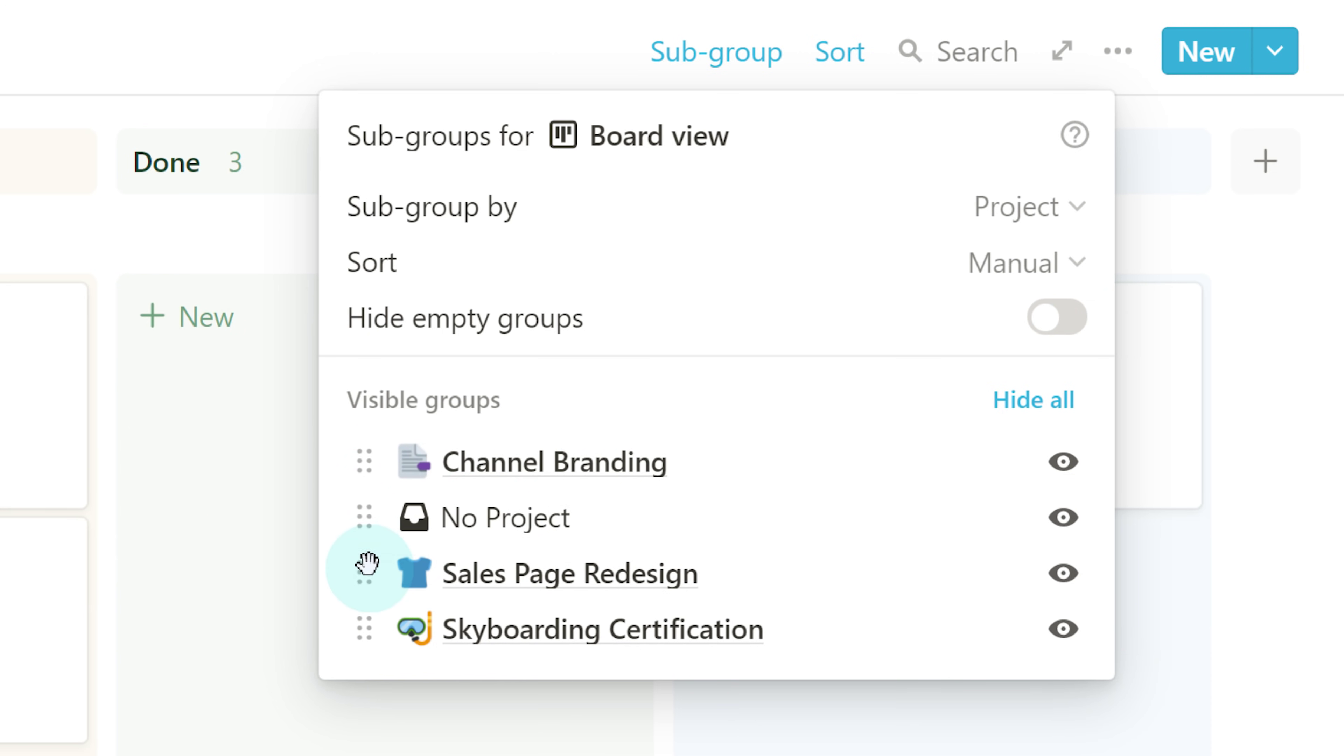
{"action": "left_click_drag", "start_coordinate": [359, 567], "coordinate": [364, 508]}
{"action": "left_click_drag", "start_coordinate": [354, 627], "coordinate": [363, 570]}
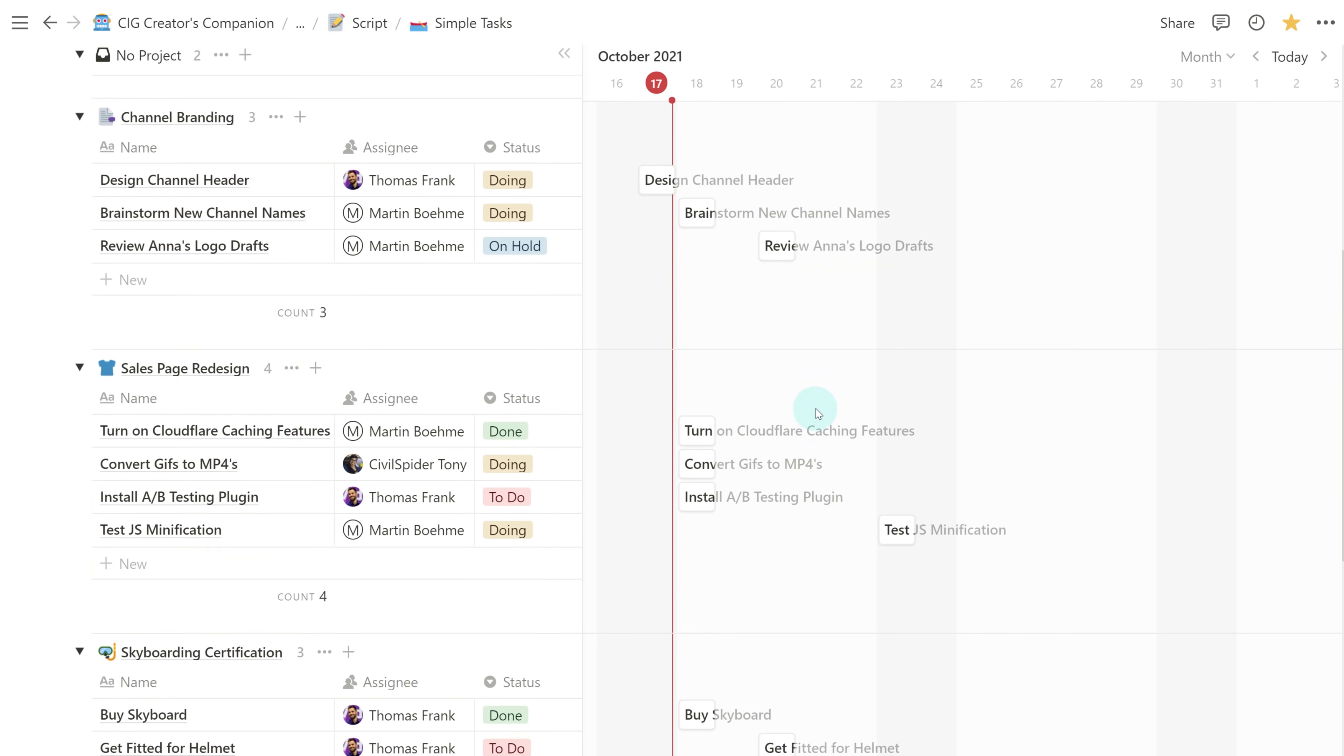
Follow the Projects link on the CIG Creator's Companion home page to its task table.
{"action": "scroll", "coordinate": [639, 349], "scroll_direction": "down", "scroll_amount": 6}
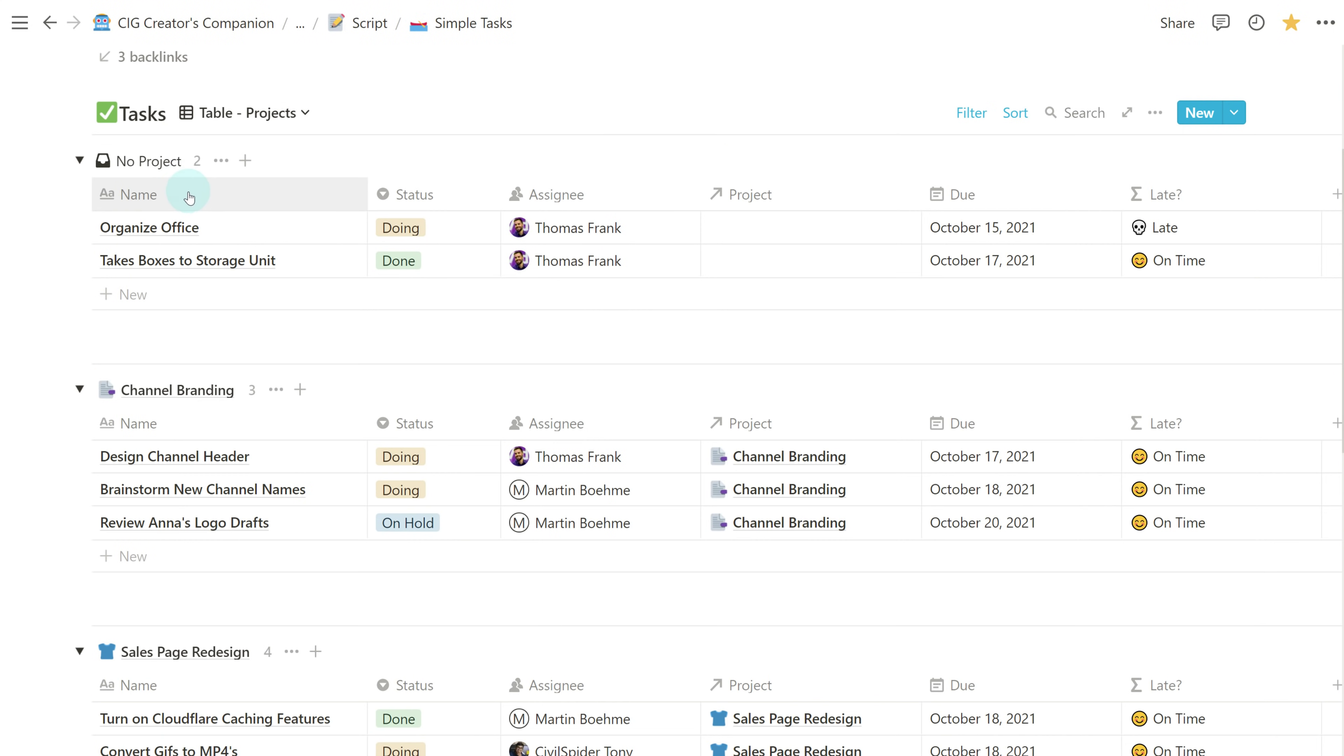
{"action": "scroll", "coordinate": [279, 234], "scroll_direction": "down", "scroll_amount": 3}
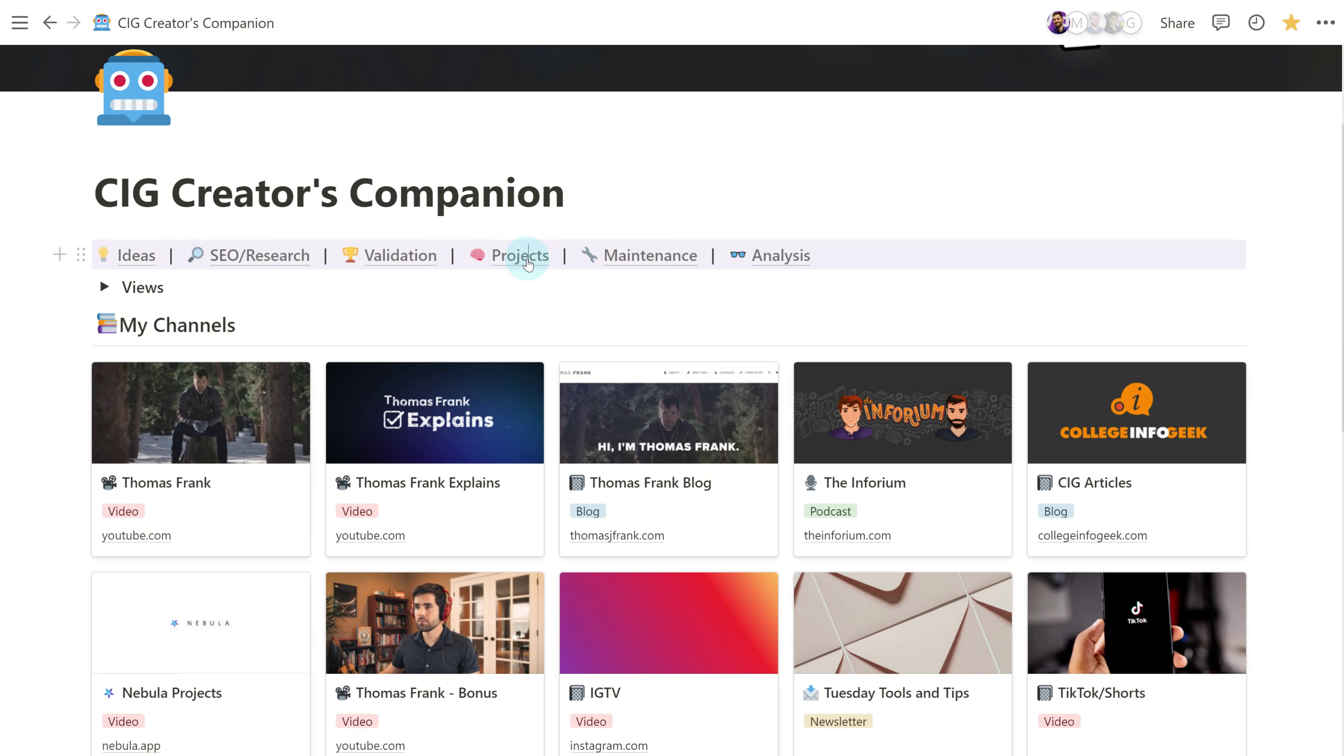
{"action": "left_click", "coordinate": [527, 258]}
{"action": "scroll", "coordinate": [1301, 206], "scroll_direction": "down", "scroll_amount": 2}
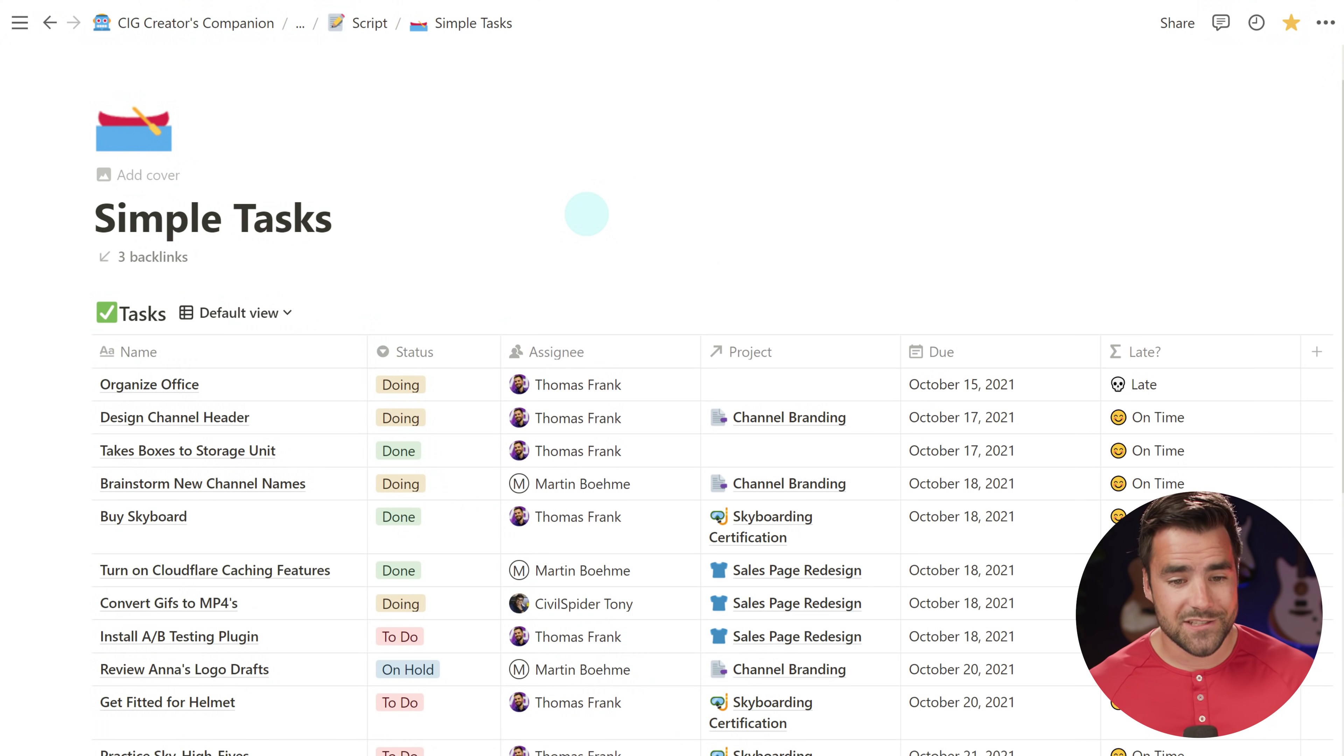
{"action": "scroll", "coordinate": [880, 197], "scroll_direction": "down", "scroll_amount": 4}
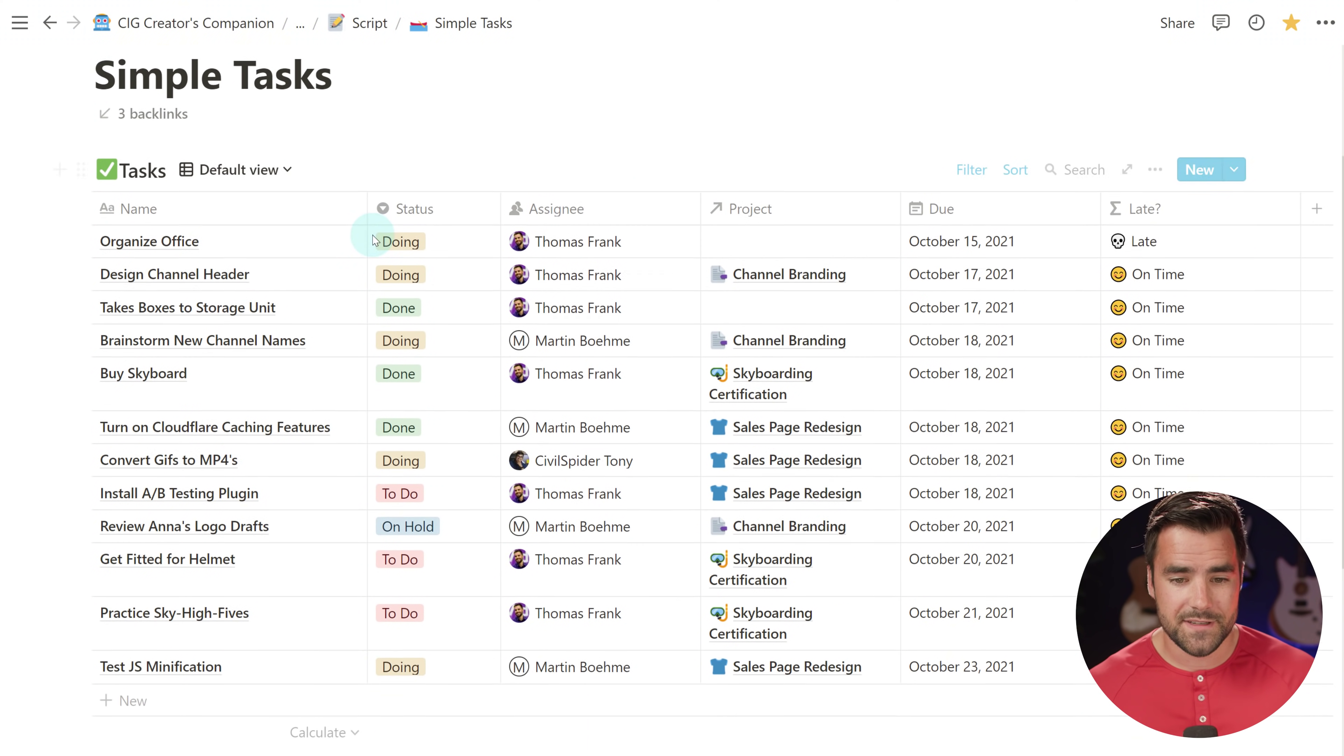
{"action": "scroll", "coordinate": [914, 351], "scroll_direction": "down", "scroll_amount": 8}
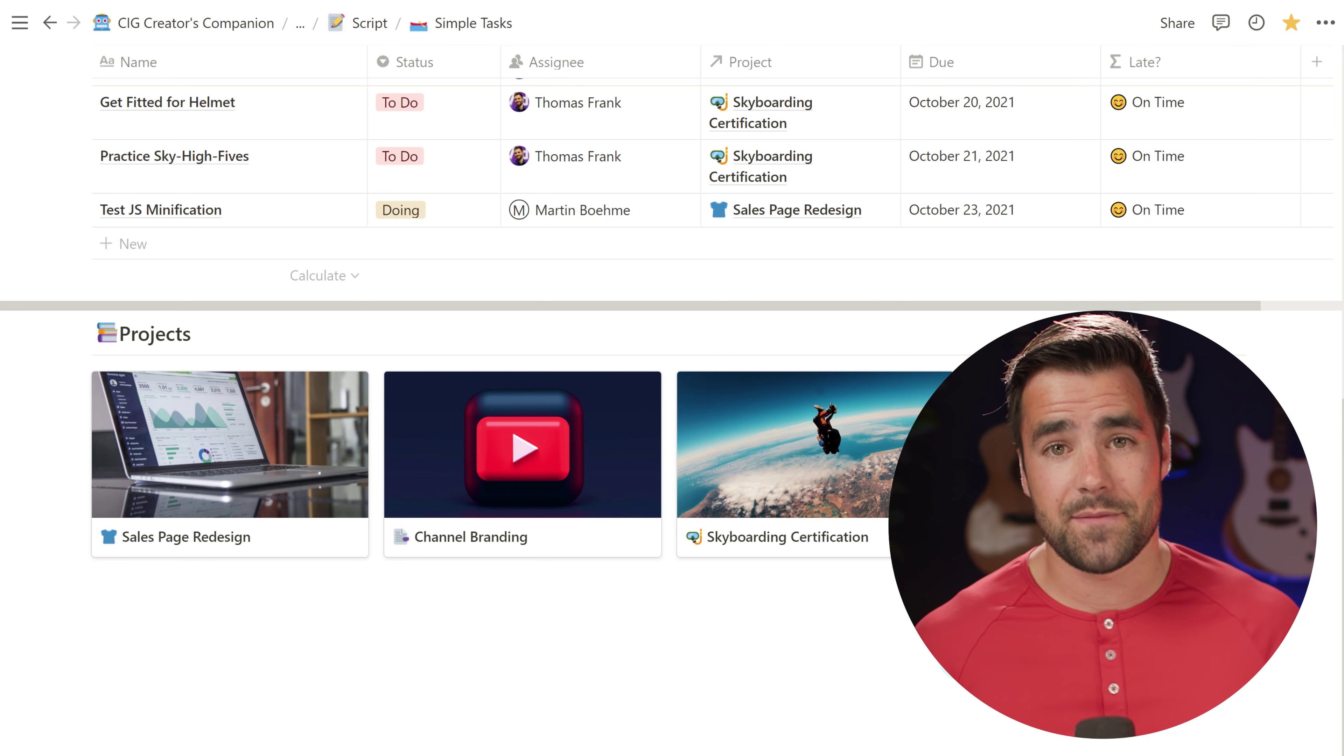
{"action": "scroll", "coordinate": [758, 721], "scroll_direction": "up", "scroll_amount": 7}
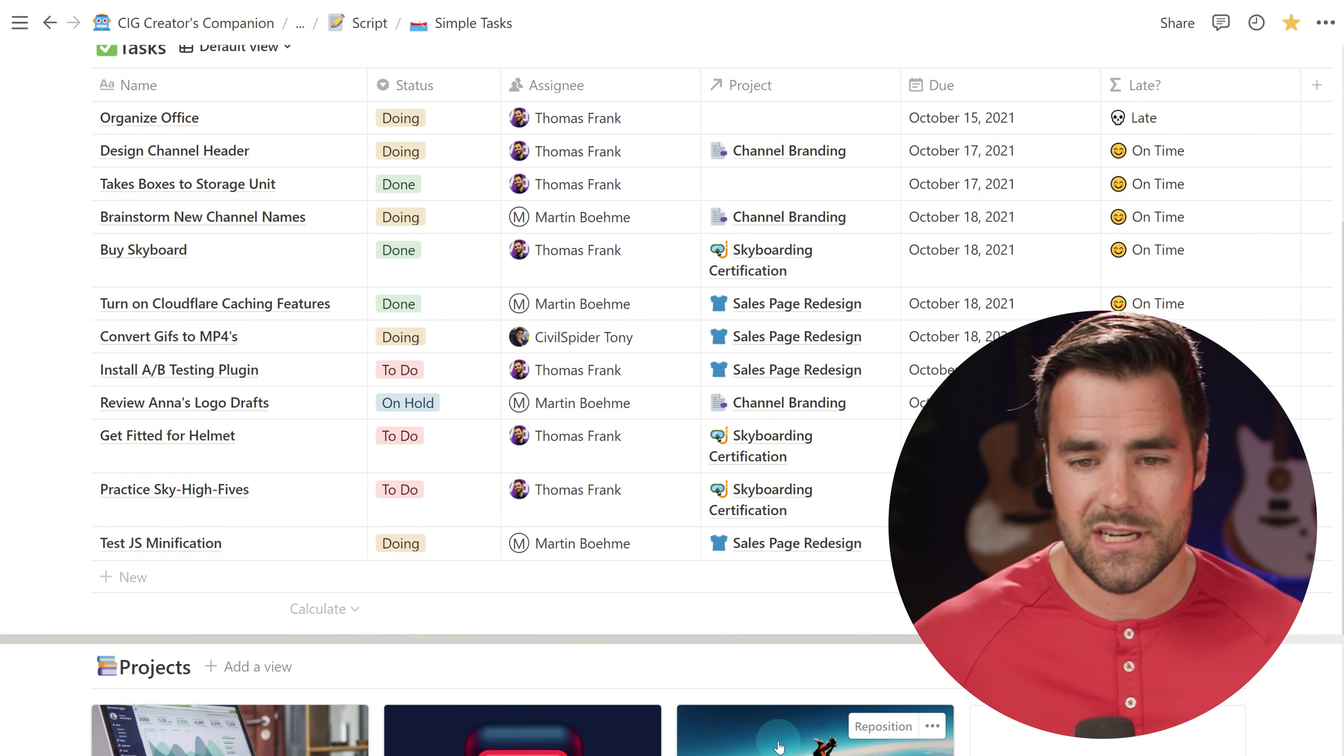
{"action": "scroll", "coordinate": [778, 744], "scroll_direction": "up", "scroll_amount": 2}
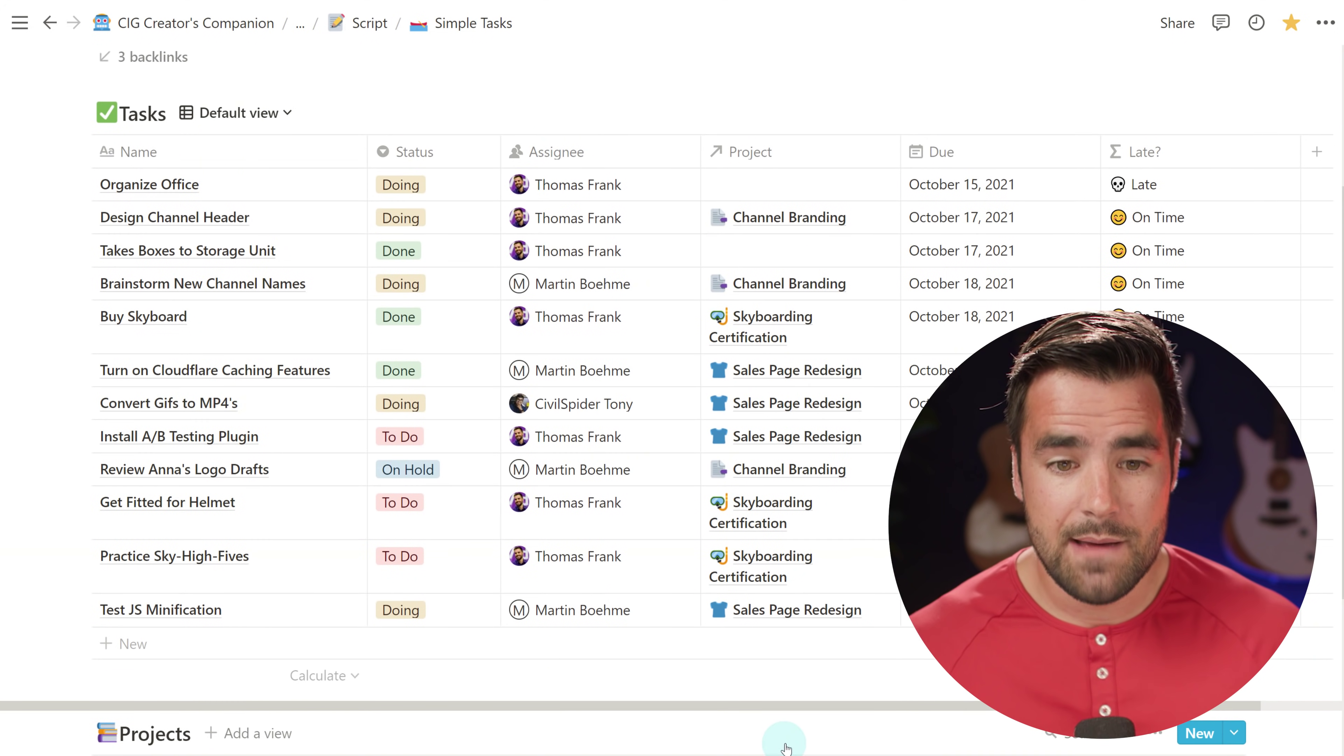
{"action": "left_click", "coordinate": [278, 166]}
{"action": "scroll", "coordinate": [462, 266], "scroll_direction": "down", "scroll_amount": 2}
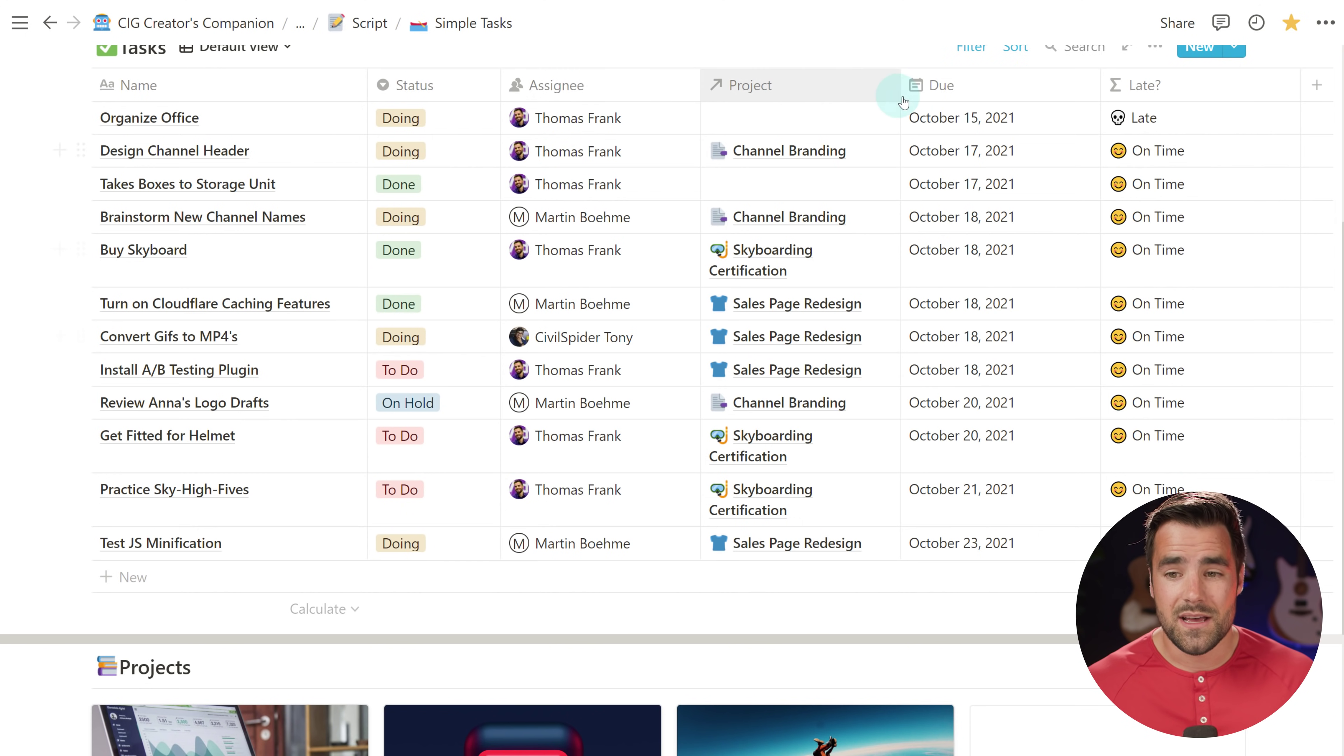
{"action": "scroll", "coordinate": [1008, 347], "scroll_direction": "up", "scroll_amount": 2}
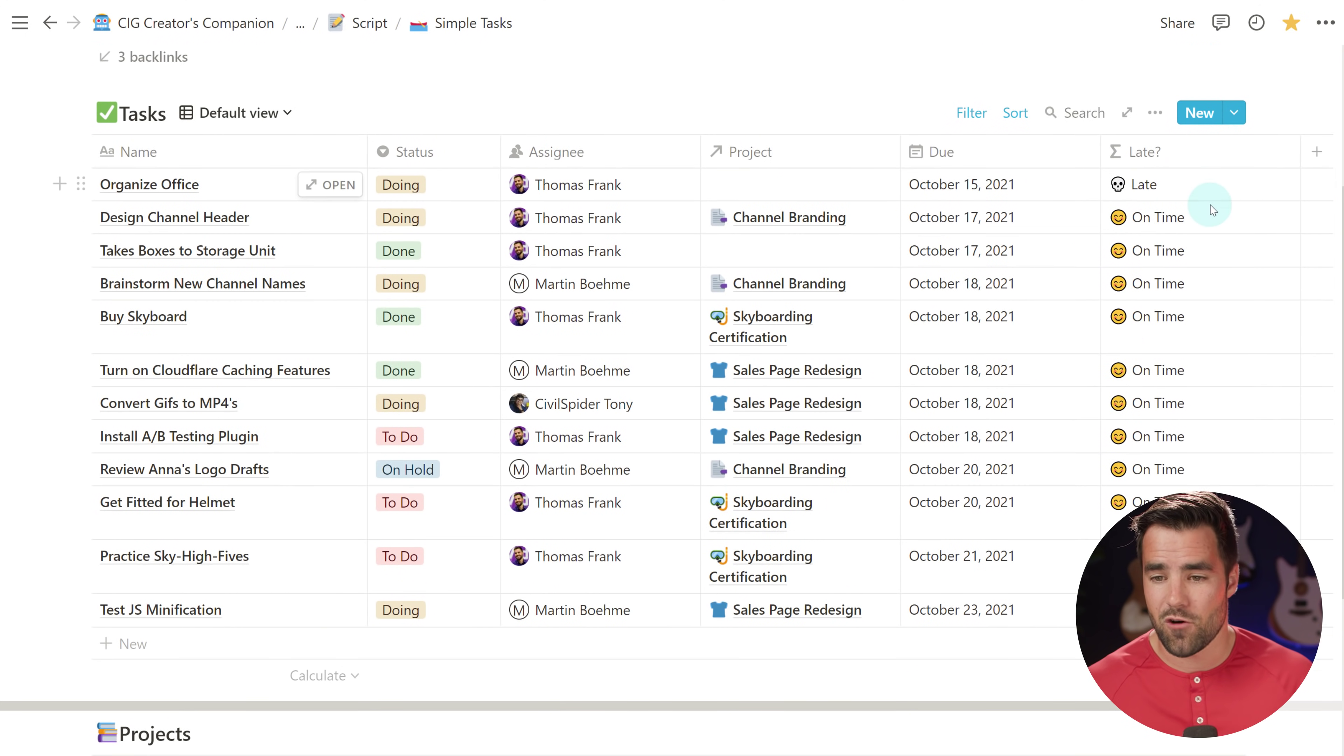
{"action": "scroll", "coordinate": [1212, 211], "scroll_direction": "down", "scroll_amount": 2}
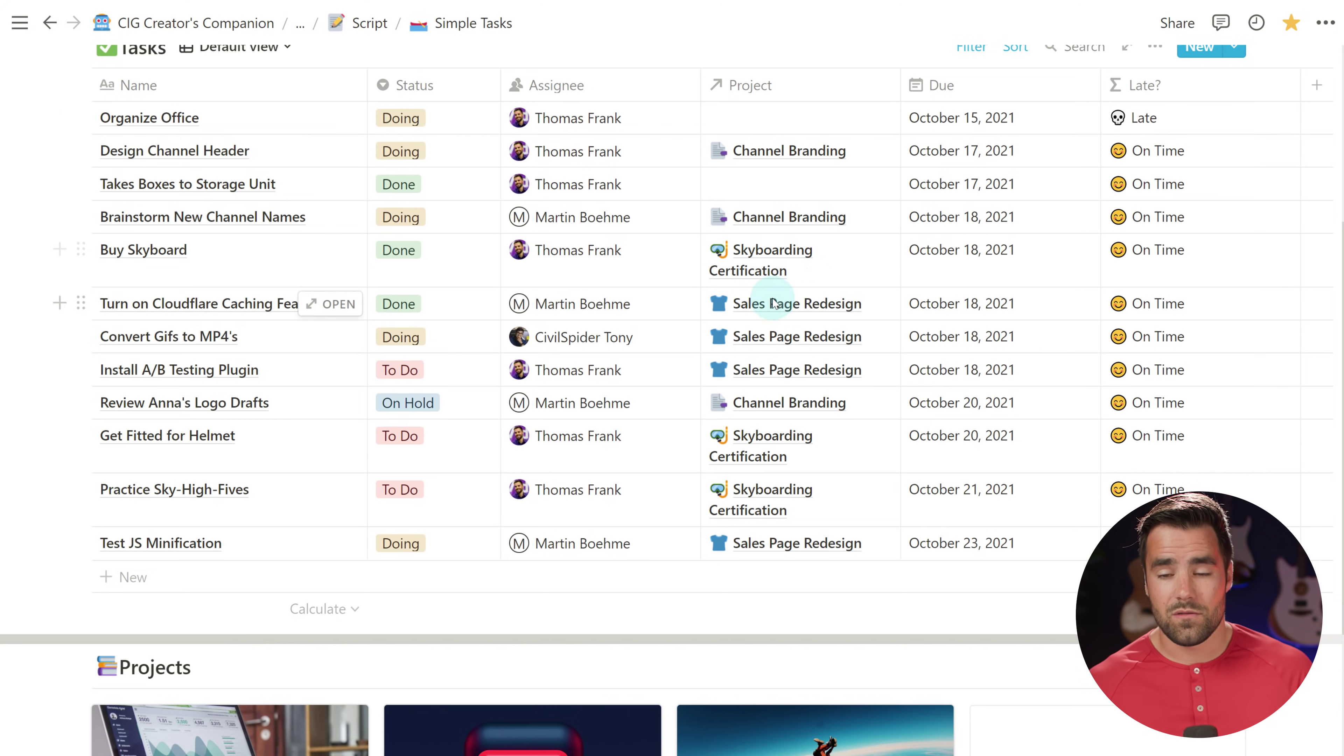
{"action": "scroll", "coordinate": [976, 246], "scroll_direction": "up", "scroll_amount": 2}
{"action": "left_click", "coordinate": [1016, 114]}
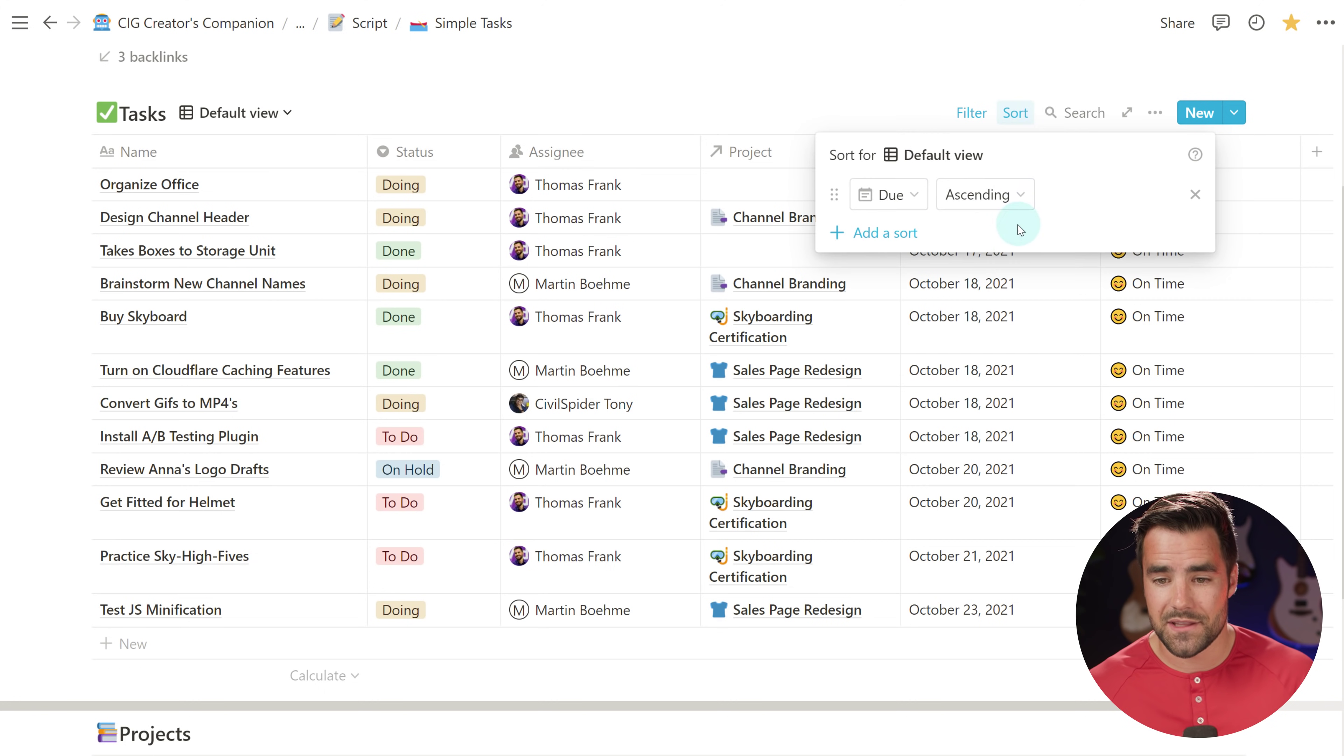
{"action": "left_click", "coordinate": [654, 41]}
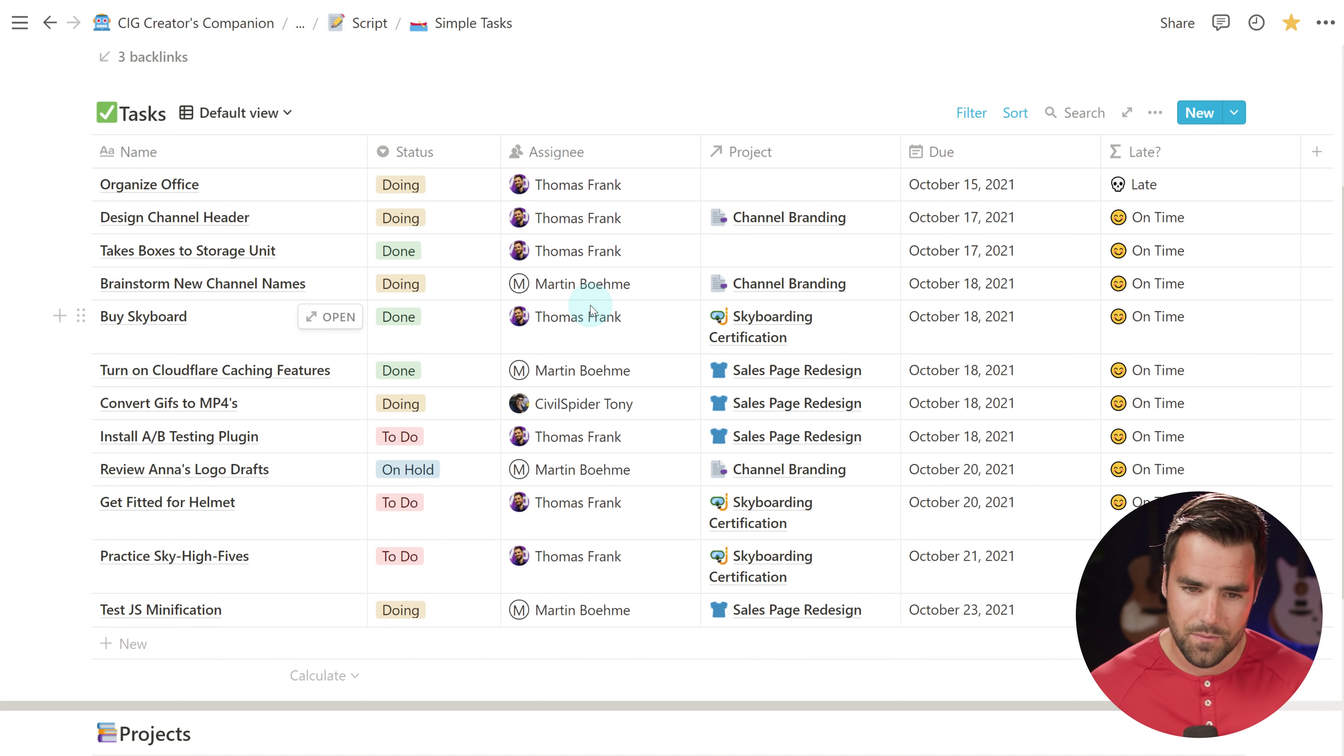
{"action": "scroll", "coordinate": [614, 278], "scroll_direction": "up", "scroll_amount": 4}
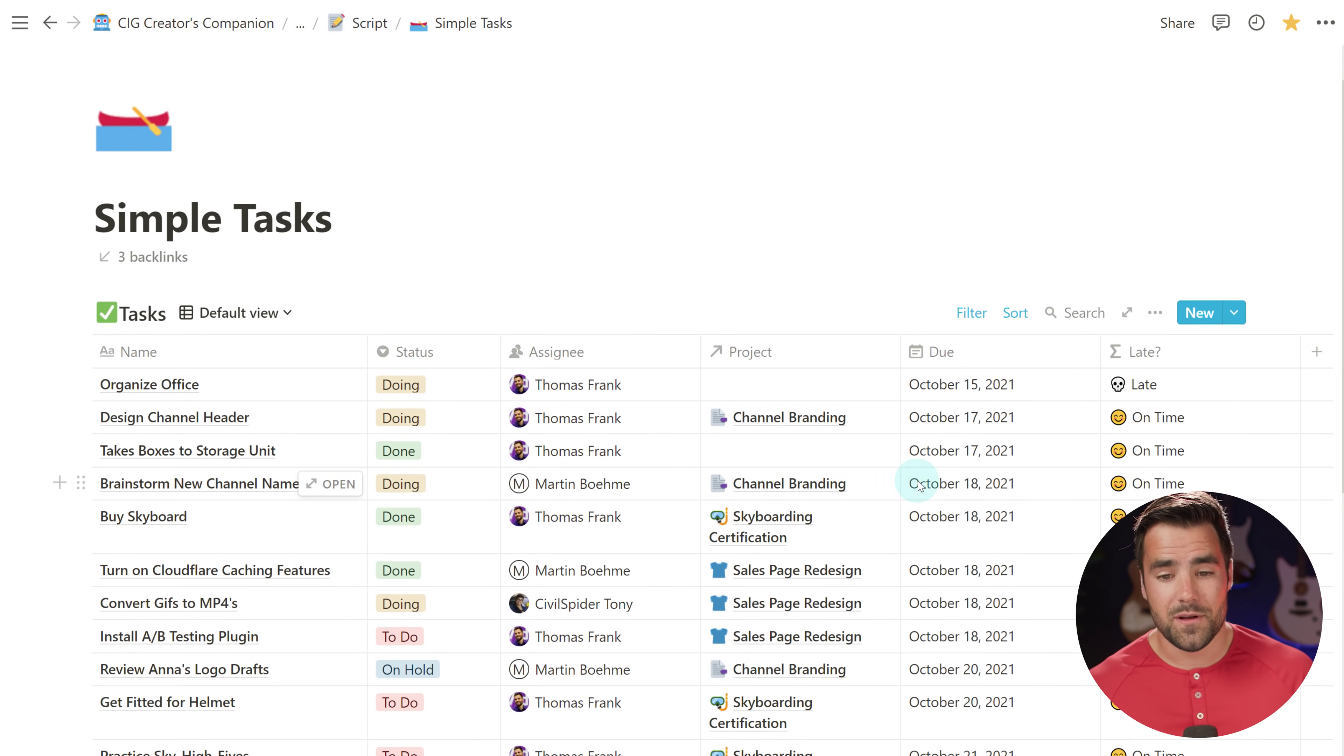
{"action": "scroll", "coordinate": [939, 460], "scroll_direction": "down", "scroll_amount": 2}
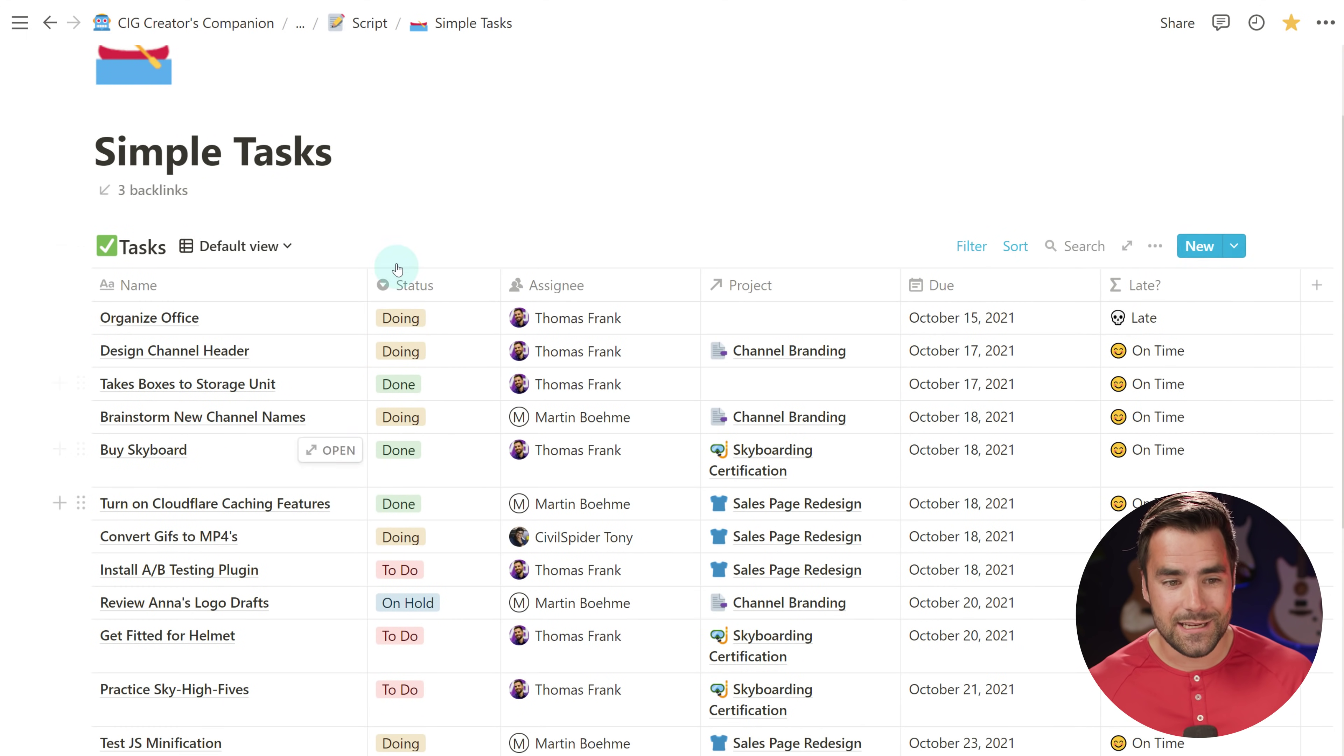
{"action": "left_click", "coordinate": [254, 248]}
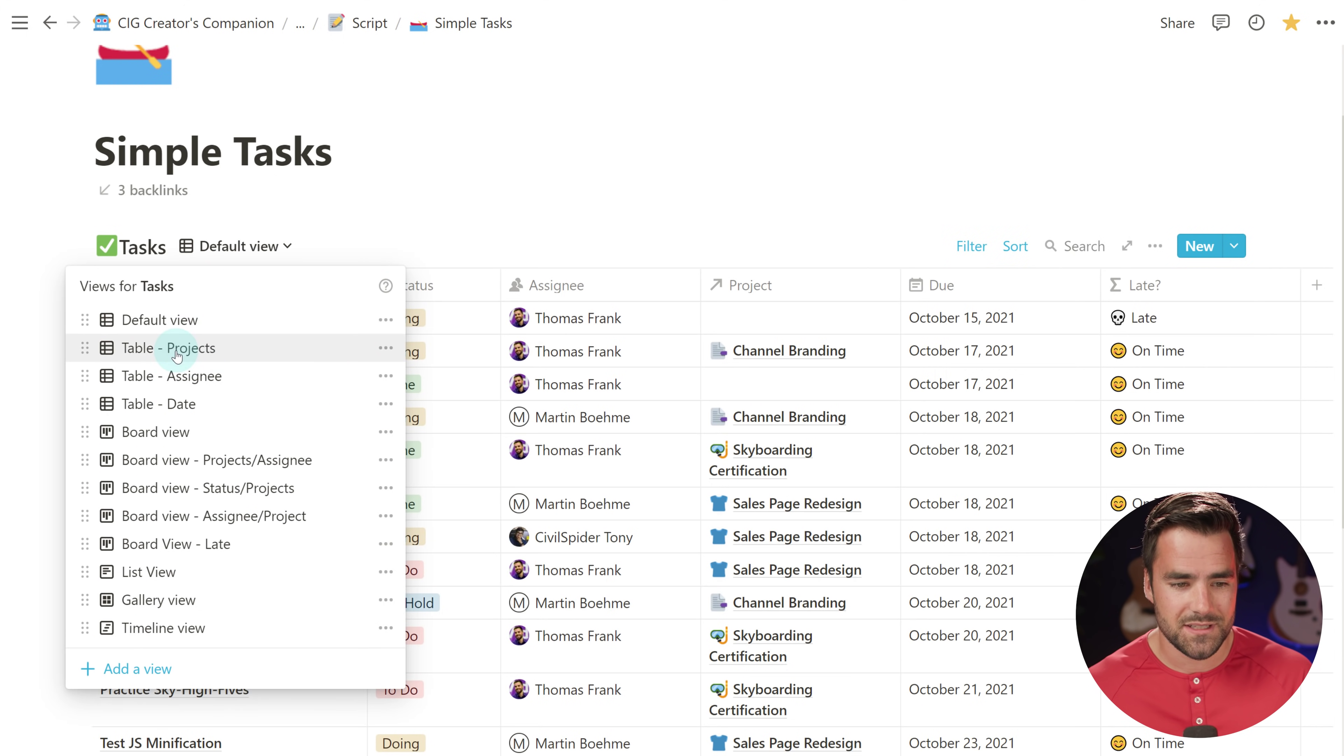
{"action": "left_click", "coordinate": [177, 354]}
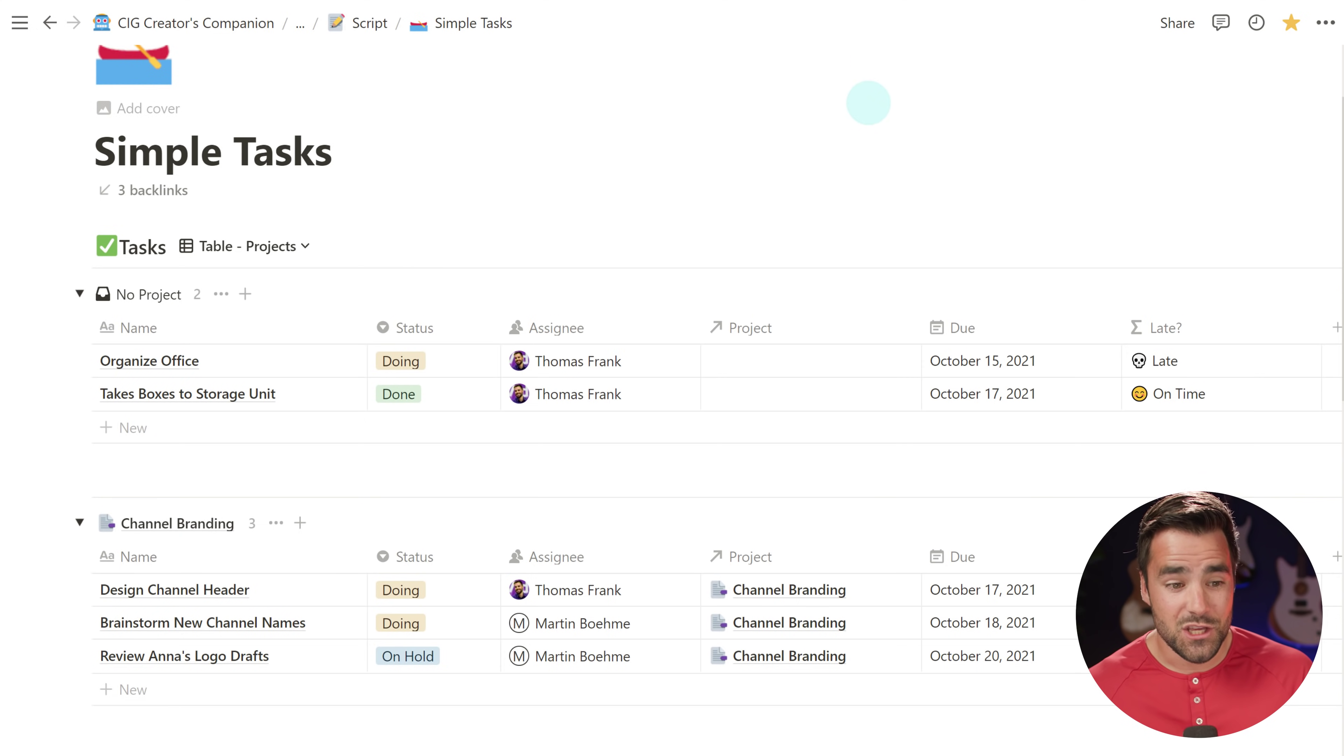
{"action": "scroll", "coordinate": [868, 102], "scroll_direction": "down", "scroll_amount": 3}
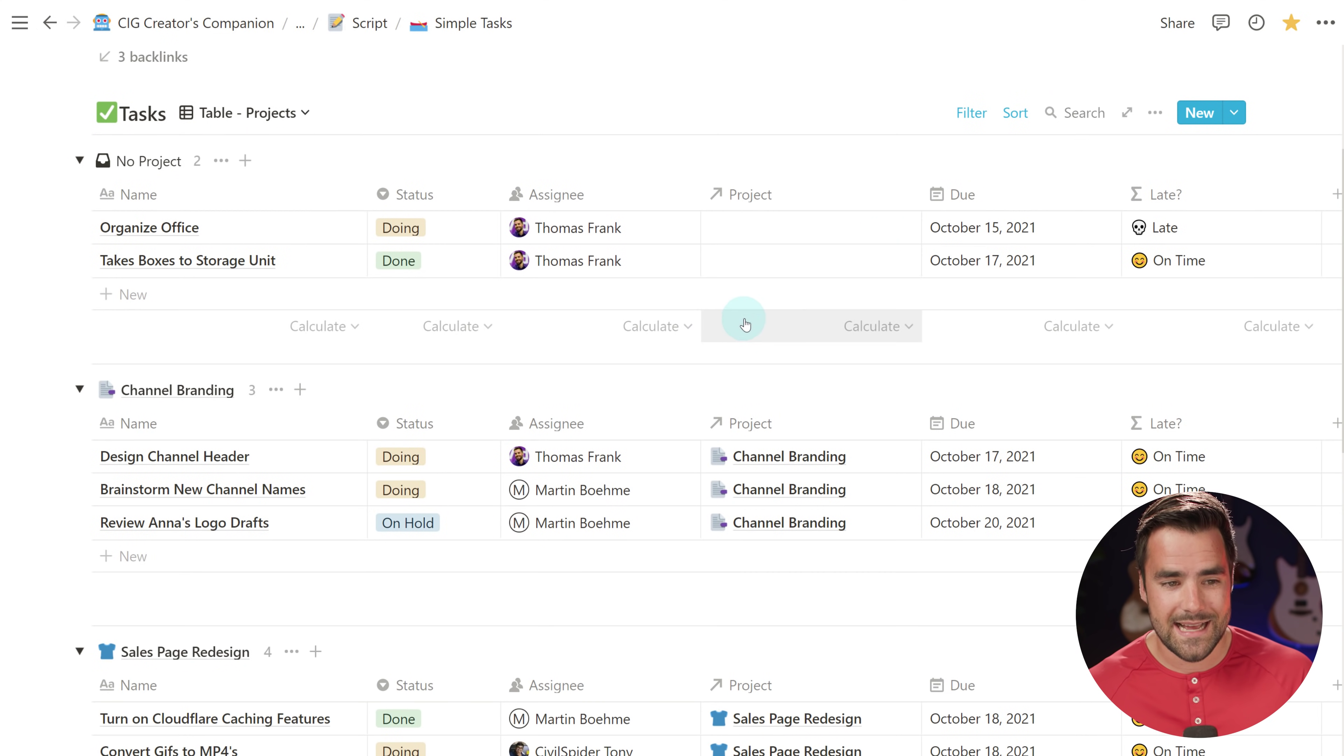
{"action": "scroll", "coordinate": [360, 276], "scroll_direction": "down", "scroll_amount": 2}
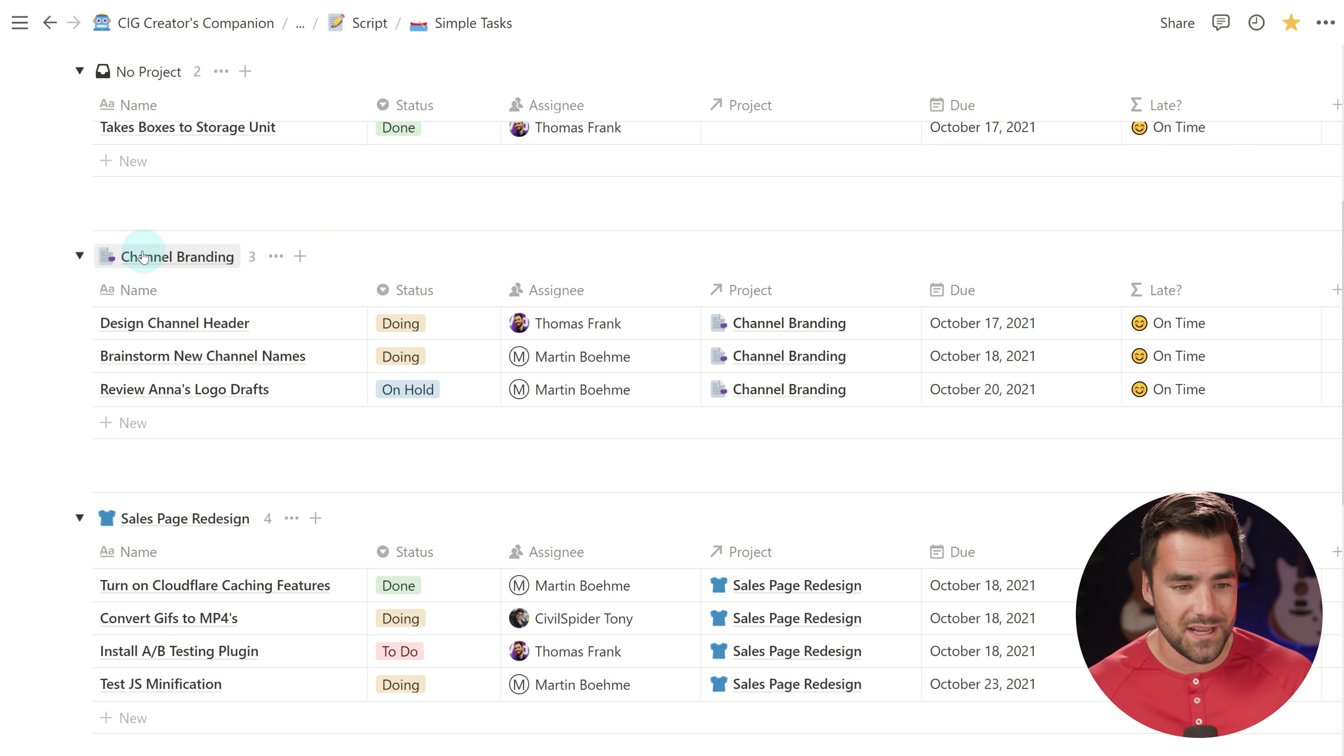
{"action": "scroll", "coordinate": [142, 256], "scroll_direction": "down", "scroll_amount": 3}
{"action": "scroll", "coordinate": [189, 315], "scroll_direction": "down", "scroll_amount": 3}
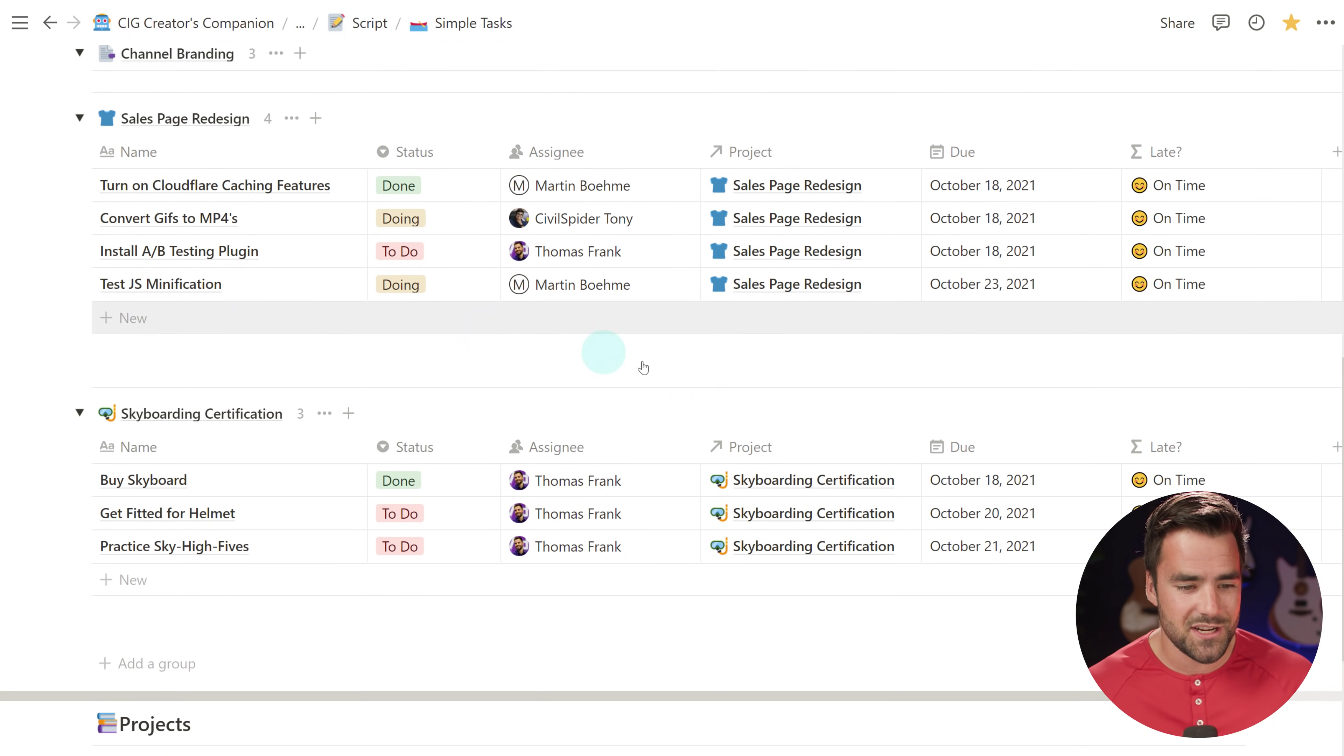
{"action": "scroll", "coordinate": [173, 414], "scroll_direction": "down", "scroll_amount": 1}
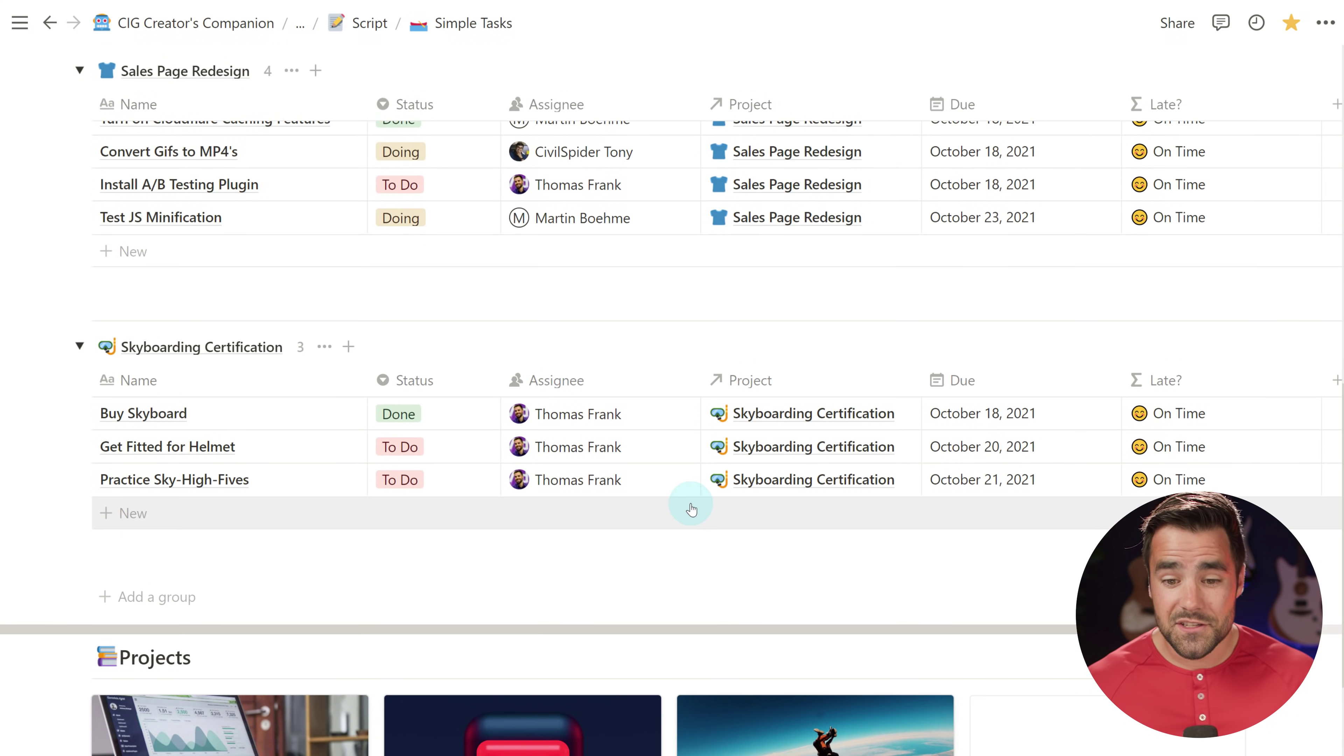
{"action": "scroll", "coordinate": [688, 508], "scroll_direction": "up", "scroll_amount": 2}
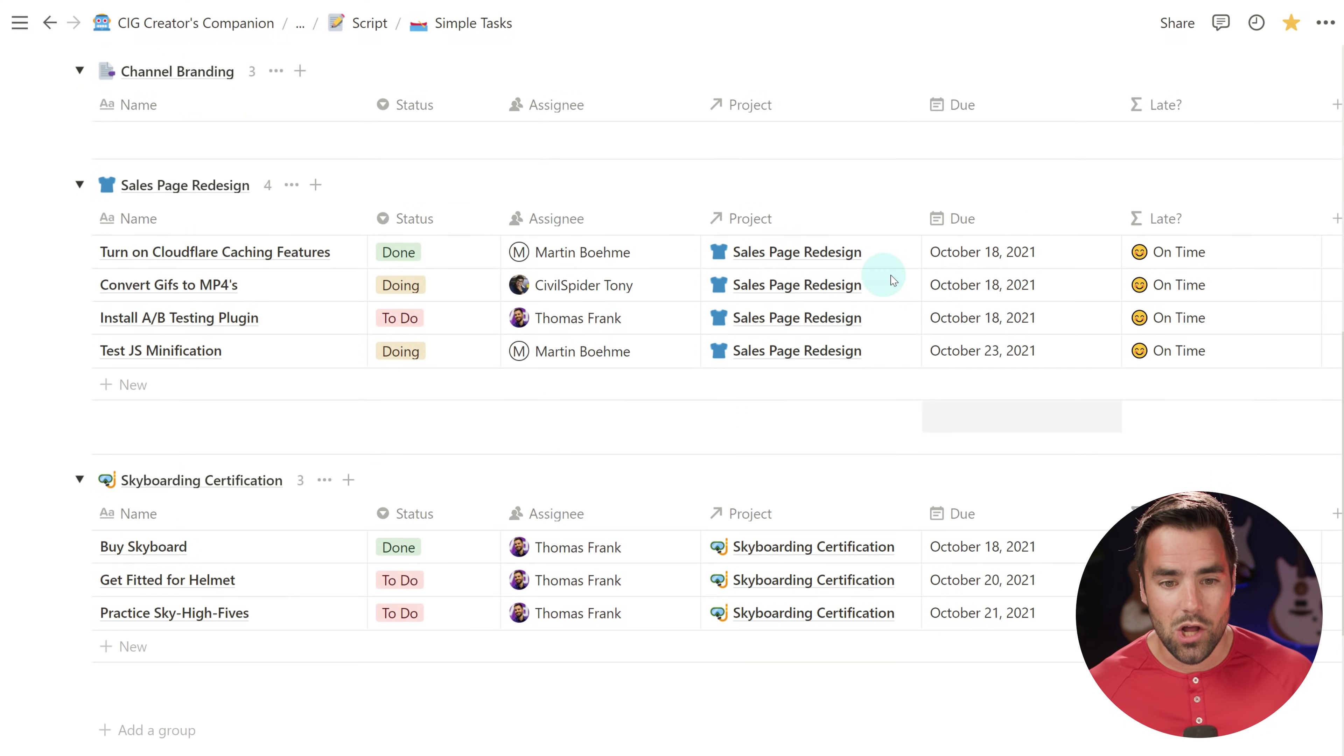
{"action": "scroll", "coordinate": [576, 465], "scroll_direction": "up", "scroll_amount": 2}
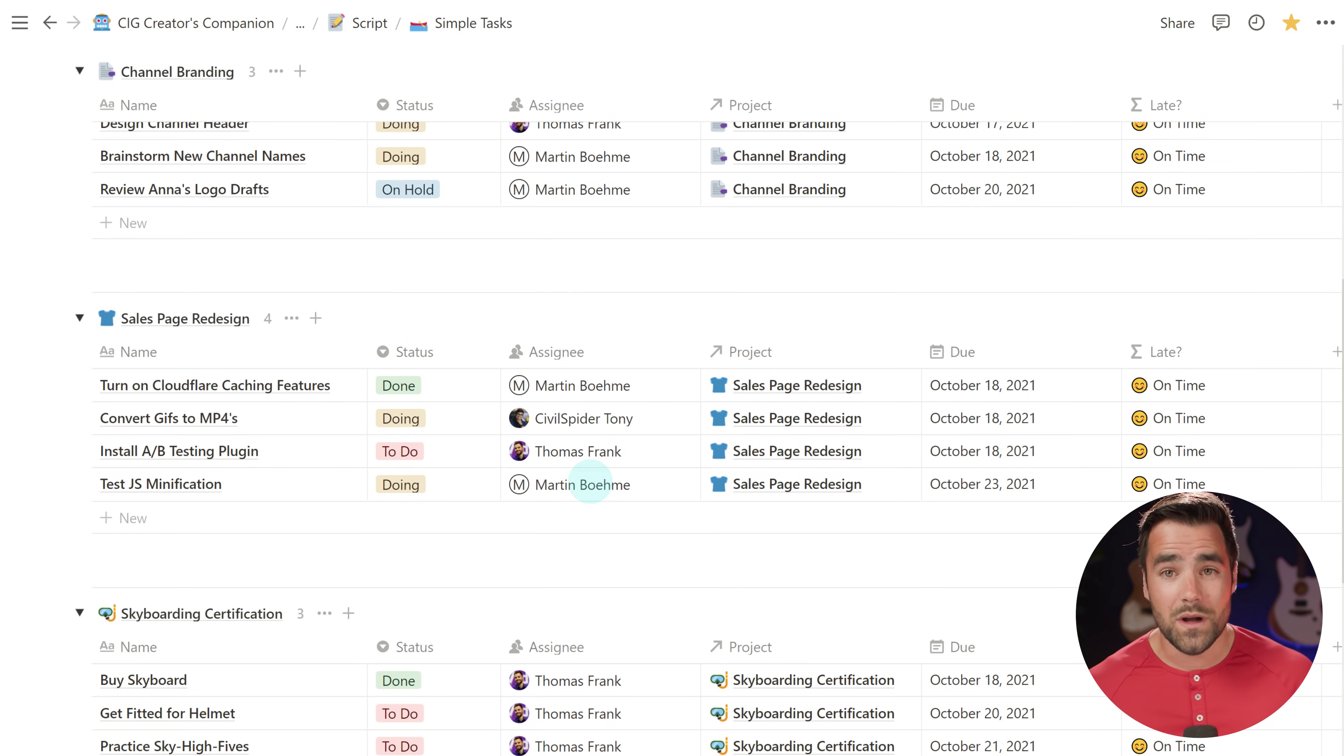
{"action": "scroll", "coordinate": [567, 485], "scroll_direction": "up", "scroll_amount": 2}
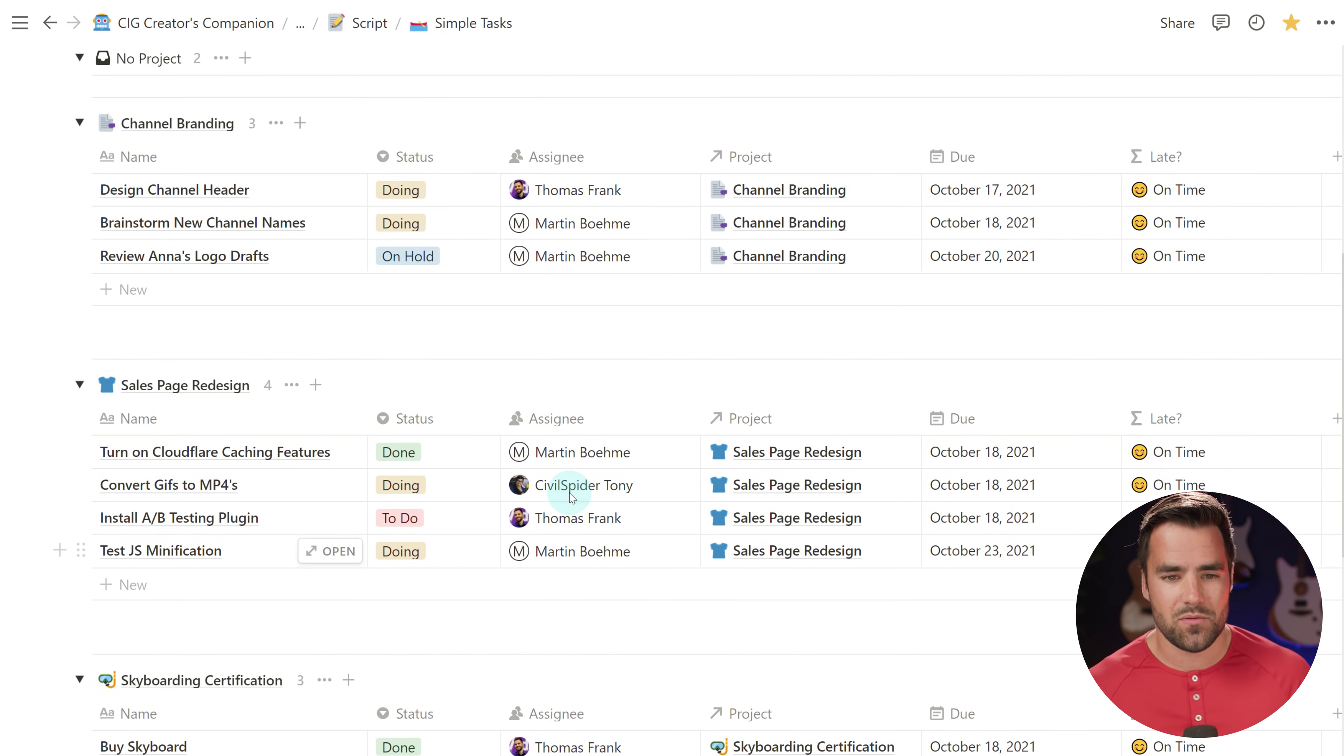
{"action": "scroll", "coordinate": [566, 487], "scroll_direction": "up", "scroll_amount": 4}
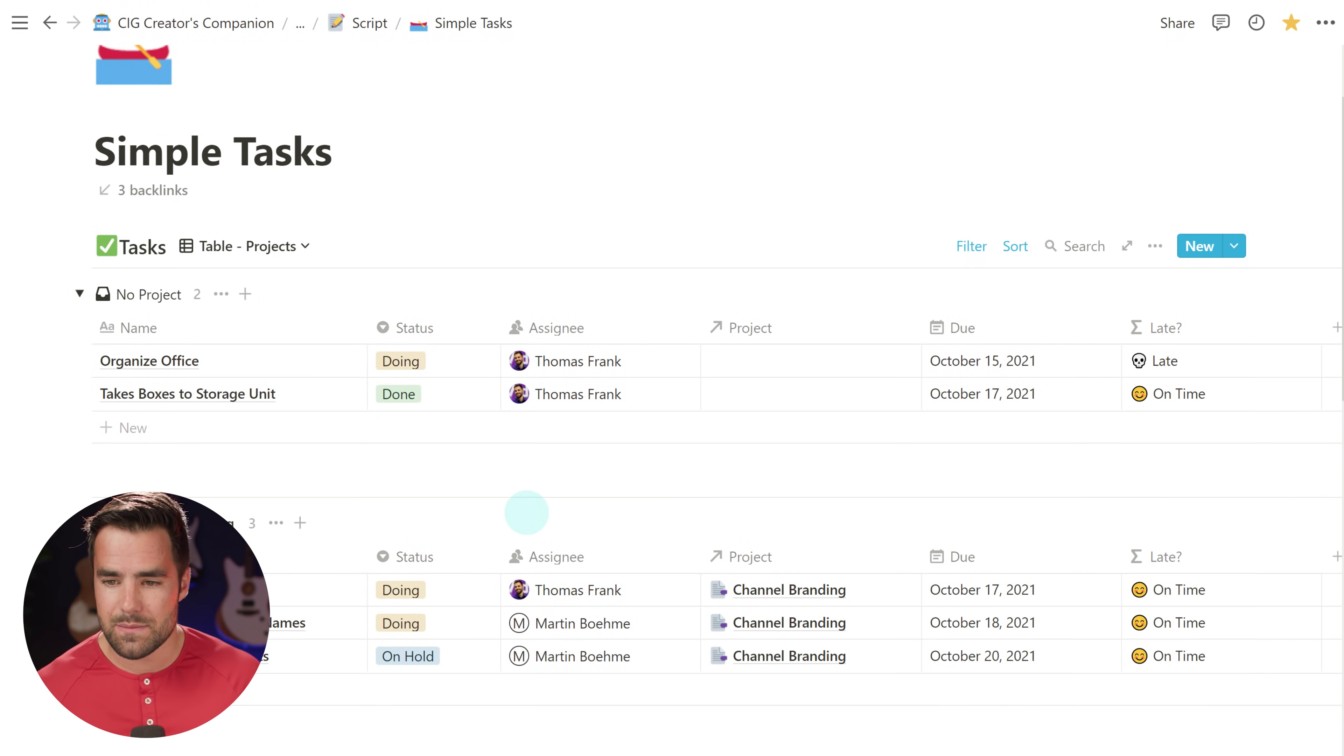
Inspect the Table - Projects view's Groups panel showing manual Project grouping.
{"action": "left_click", "coordinate": [1155, 246]}
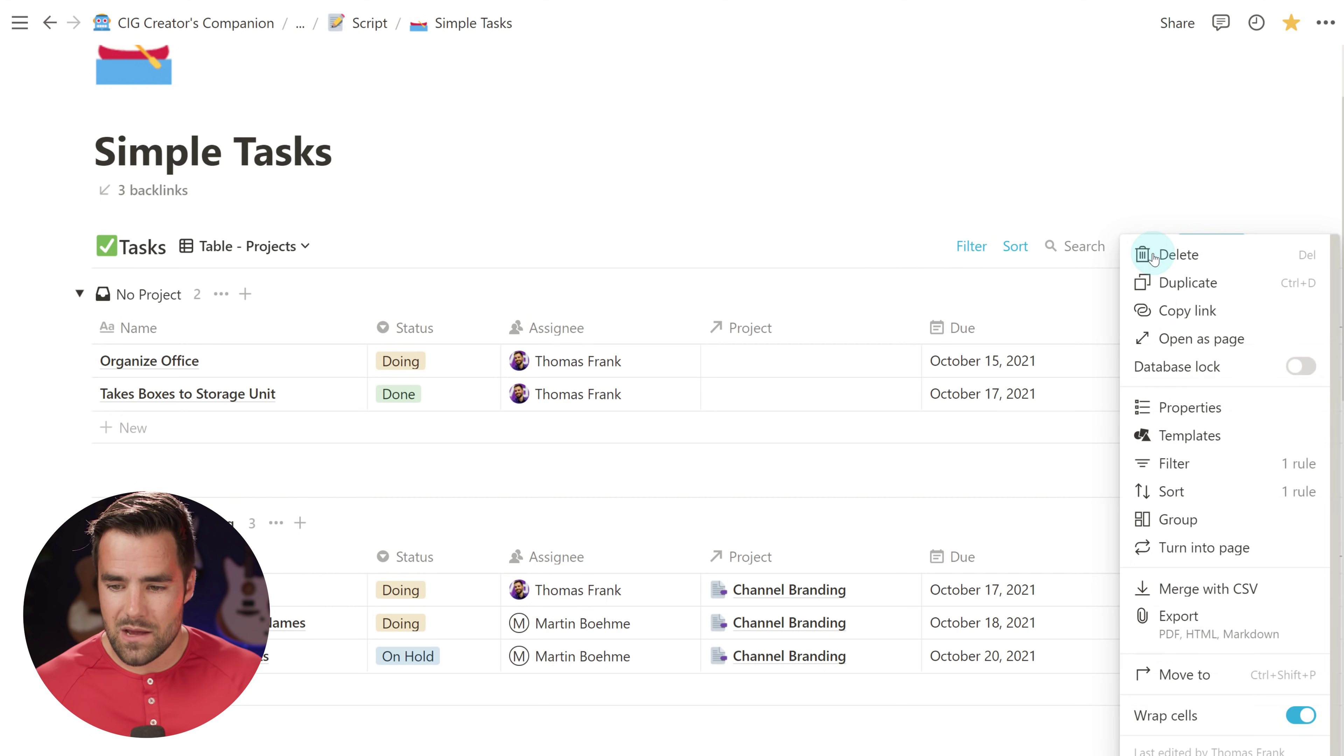
{"action": "left_click", "coordinate": [1205, 521]}
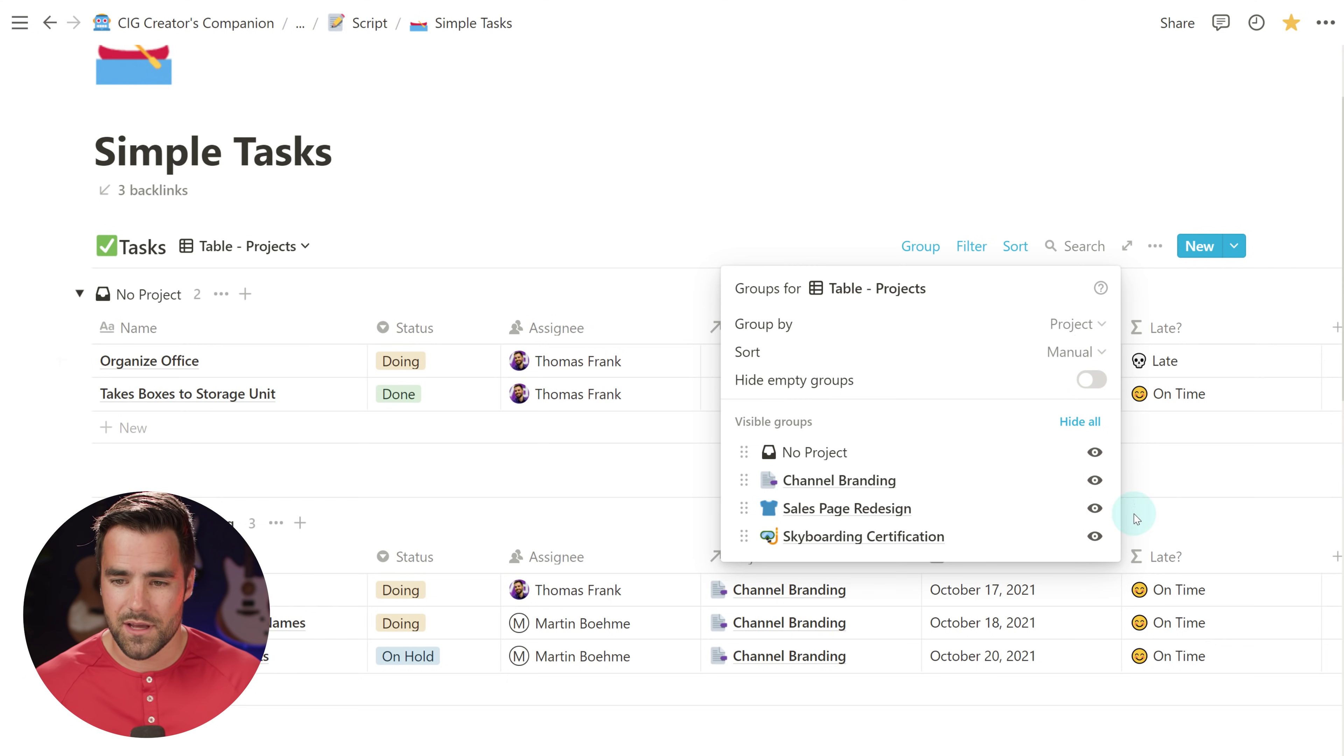
{"action": "left_click", "coordinate": [939, 130]}
Change the Tasks database to Default view and set Group by to Project.
{"action": "left_click", "coordinate": [300, 242]}
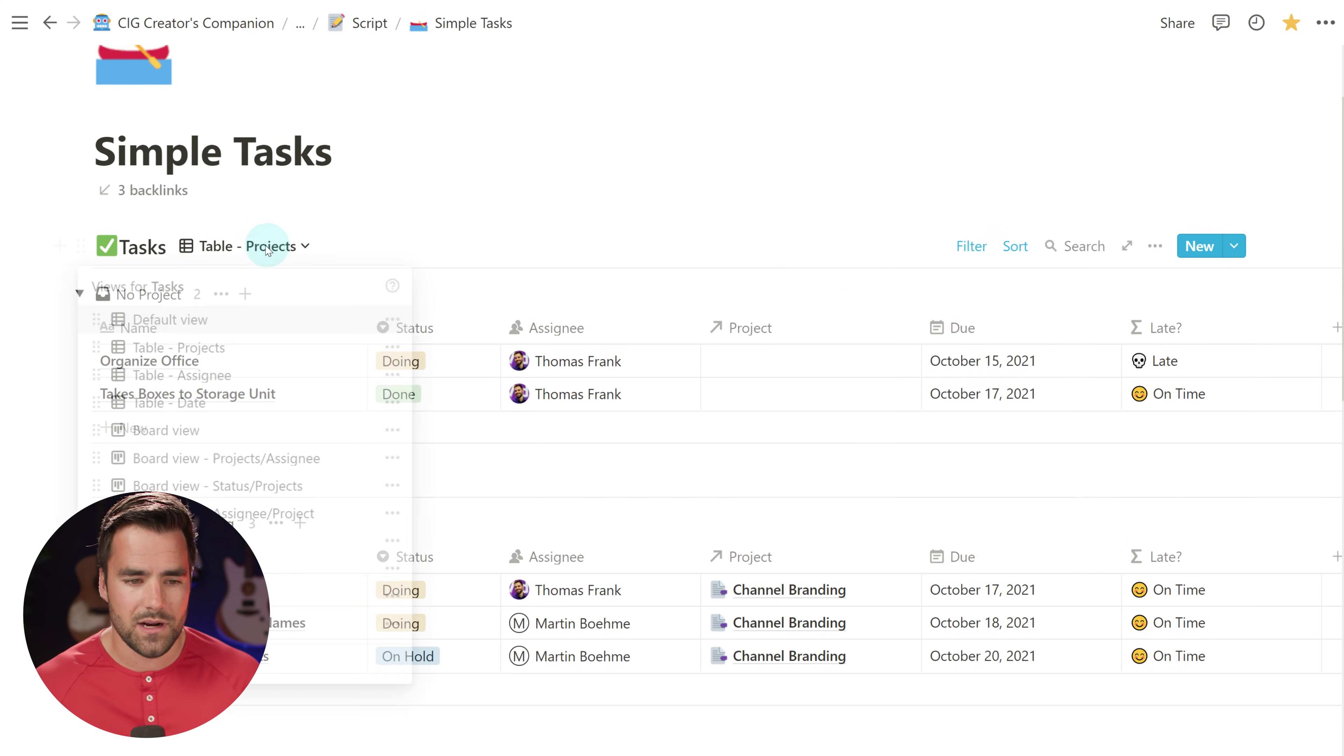
{"action": "left_click", "coordinate": [180, 320]}
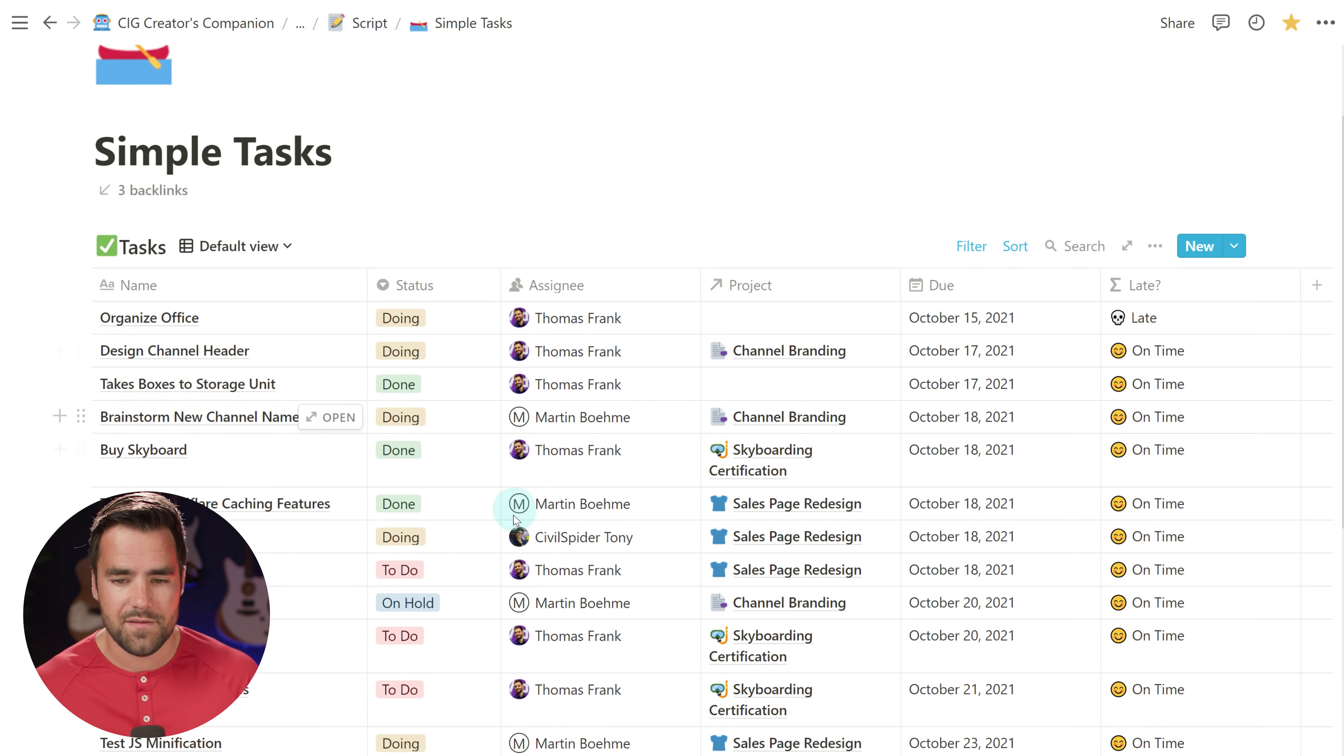
{"action": "left_click", "coordinate": [1155, 245]}
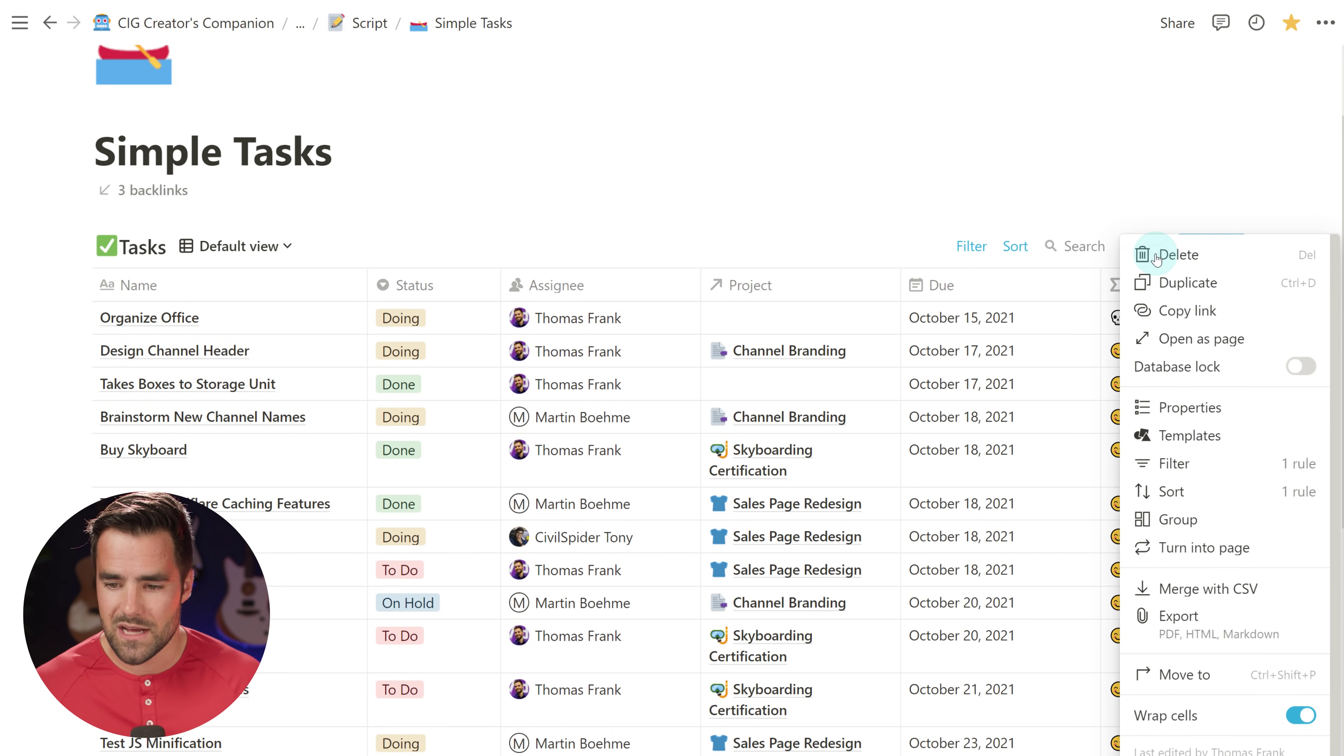
{"action": "left_click", "coordinate": [1222, 528]}
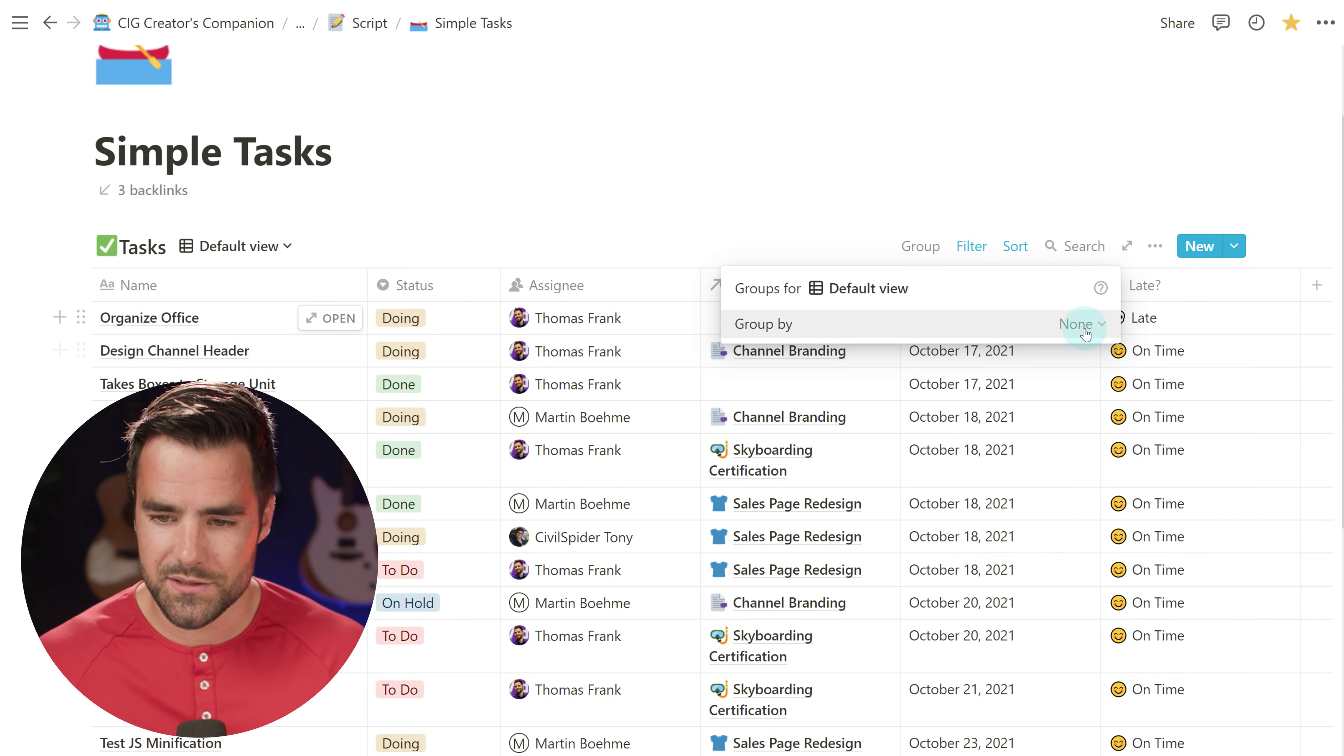
{"action": "left_click", "coordinate": [1082, 324]}
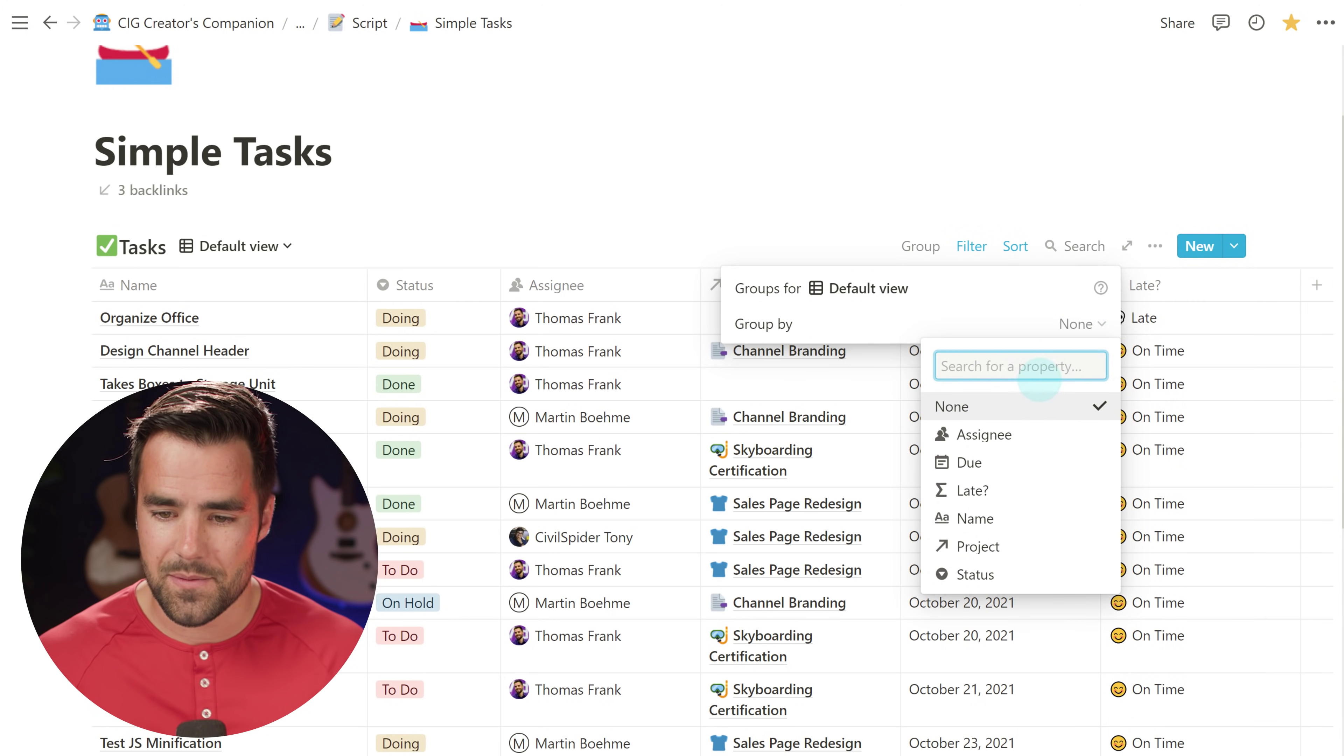
{"action": "left_click", "coordinate": [1039, 367]}
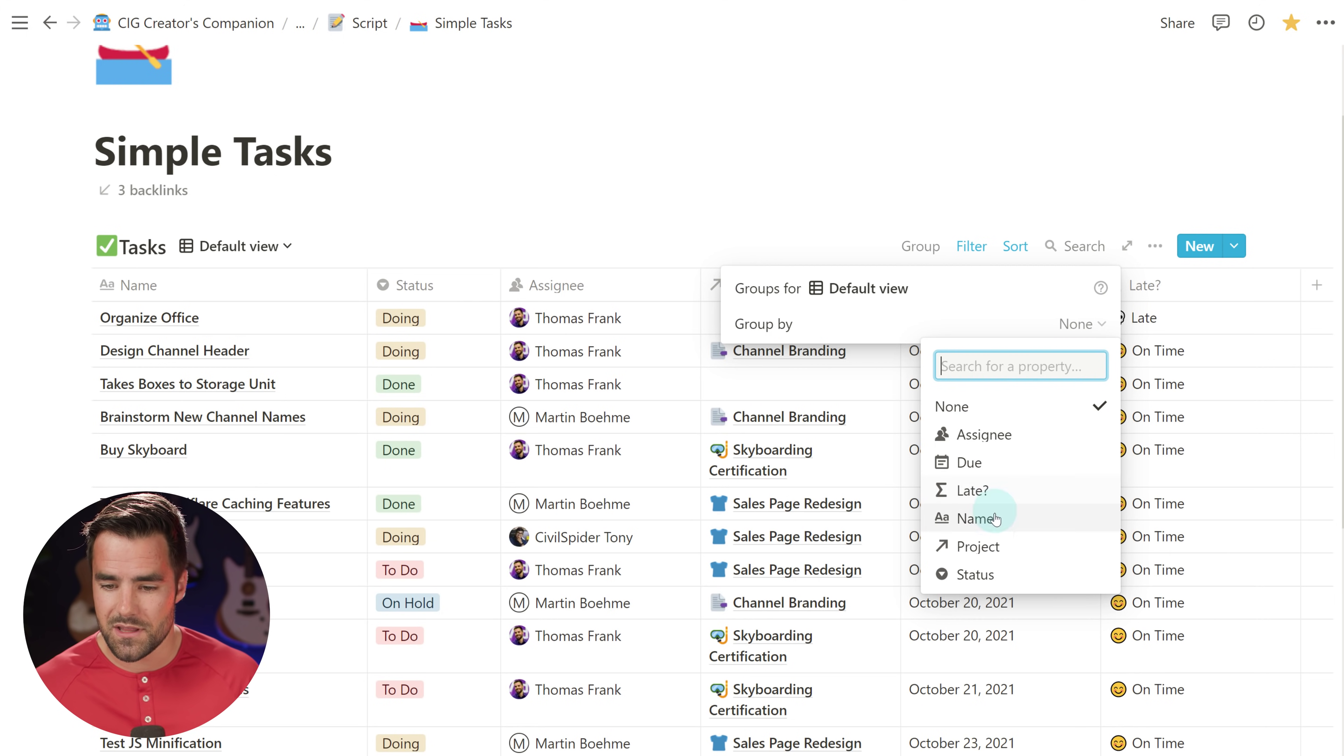
{"action": "left_click", "coordinate": [1025, 554]}
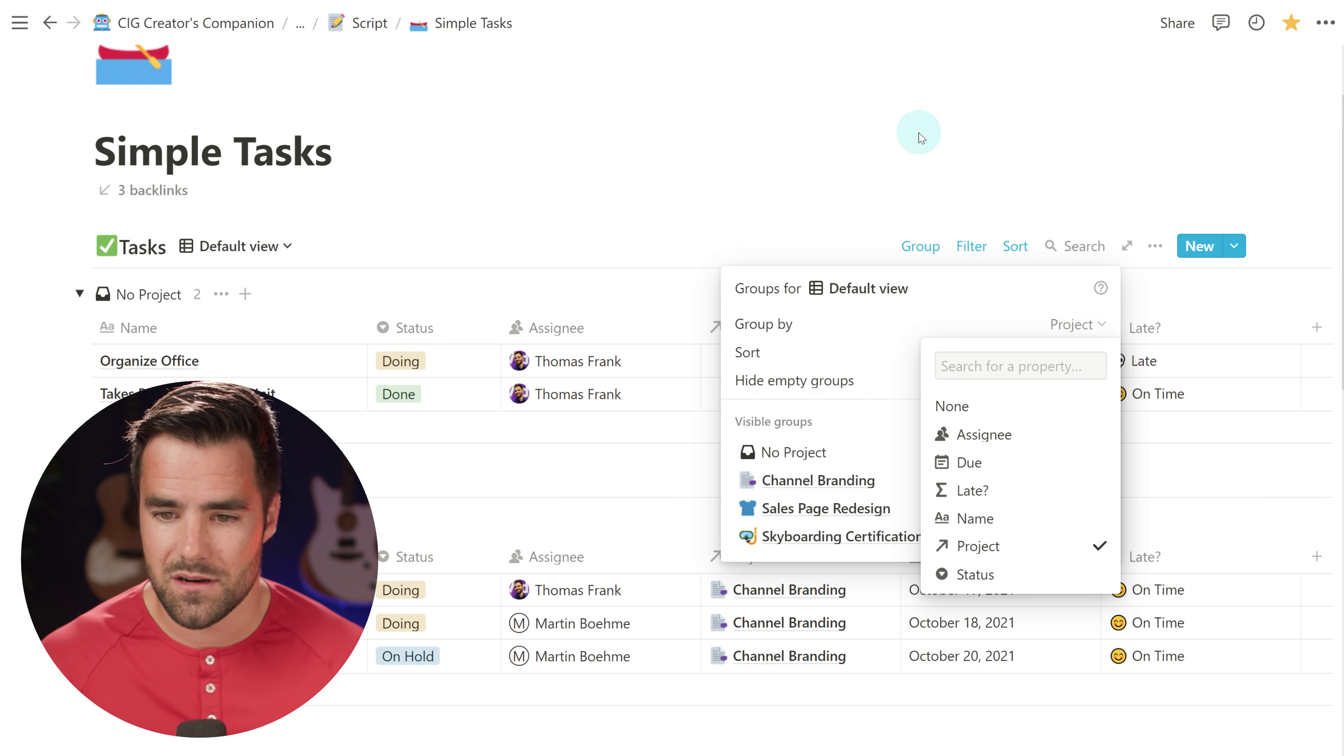
{"action": "left_click", "coordinate": [1047, 287]}
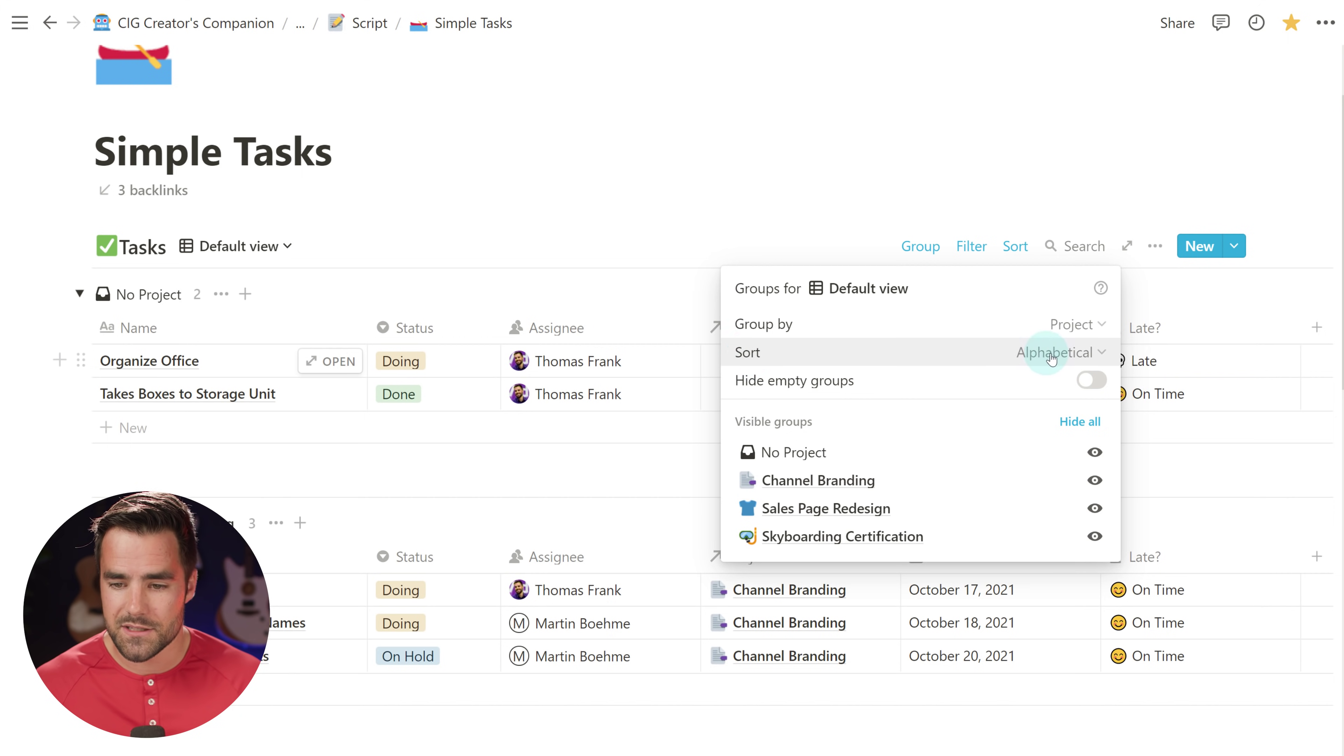
Set group sort to Manual and move Sales Page Redesign above Channel Branding.
{"action": "left_click", "coordinate": [1104, 355]}
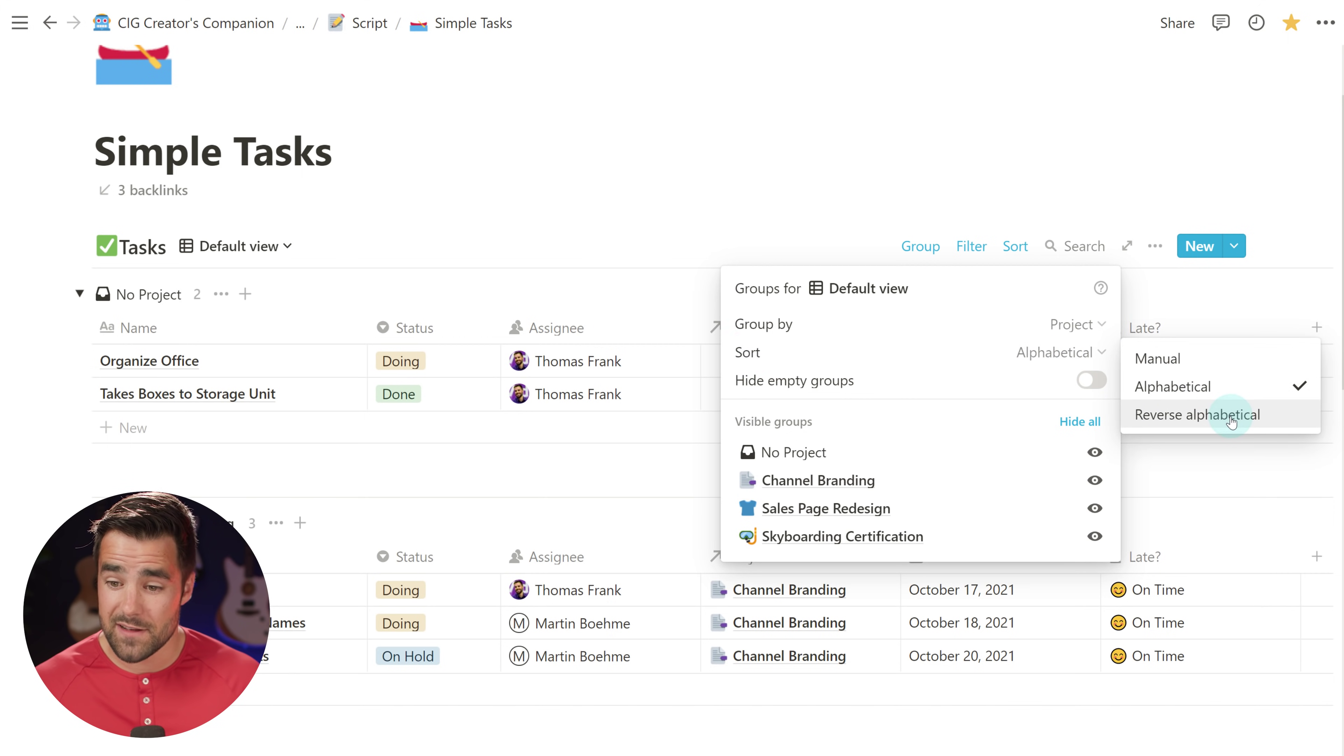
{"action": "left_click", "coordinate": [1221, 367]}
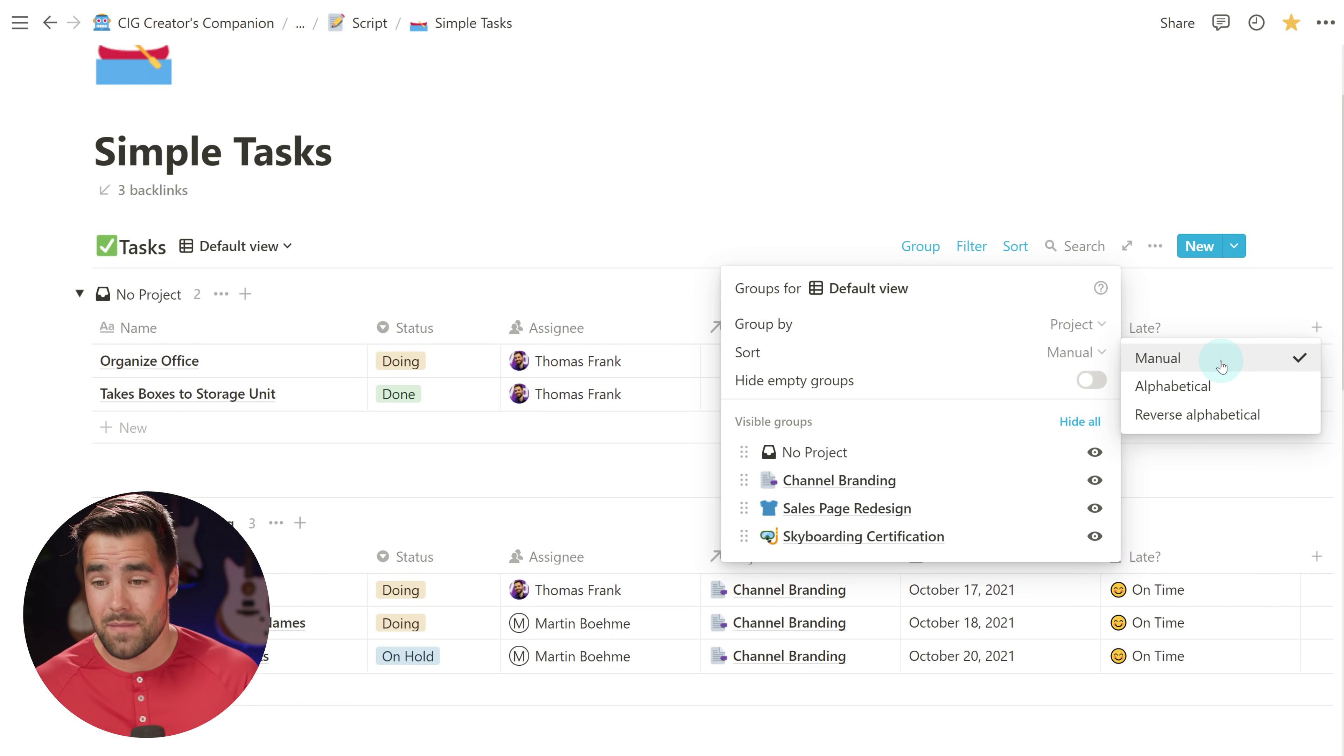
{"action": "left_click", "coordinate": [1007, 298]}
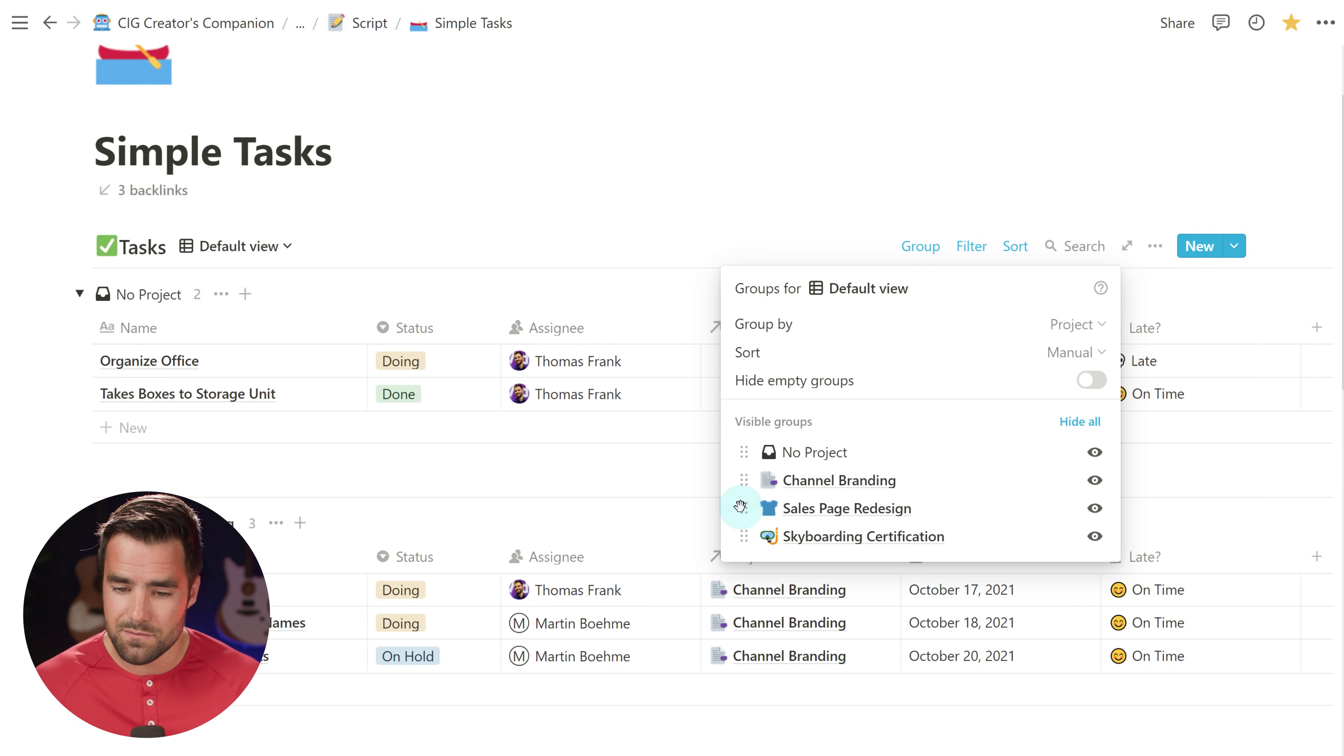
{"action": "left_click_drag", "start_coordinate": [740, 507], "coordinate": [740, 476]}
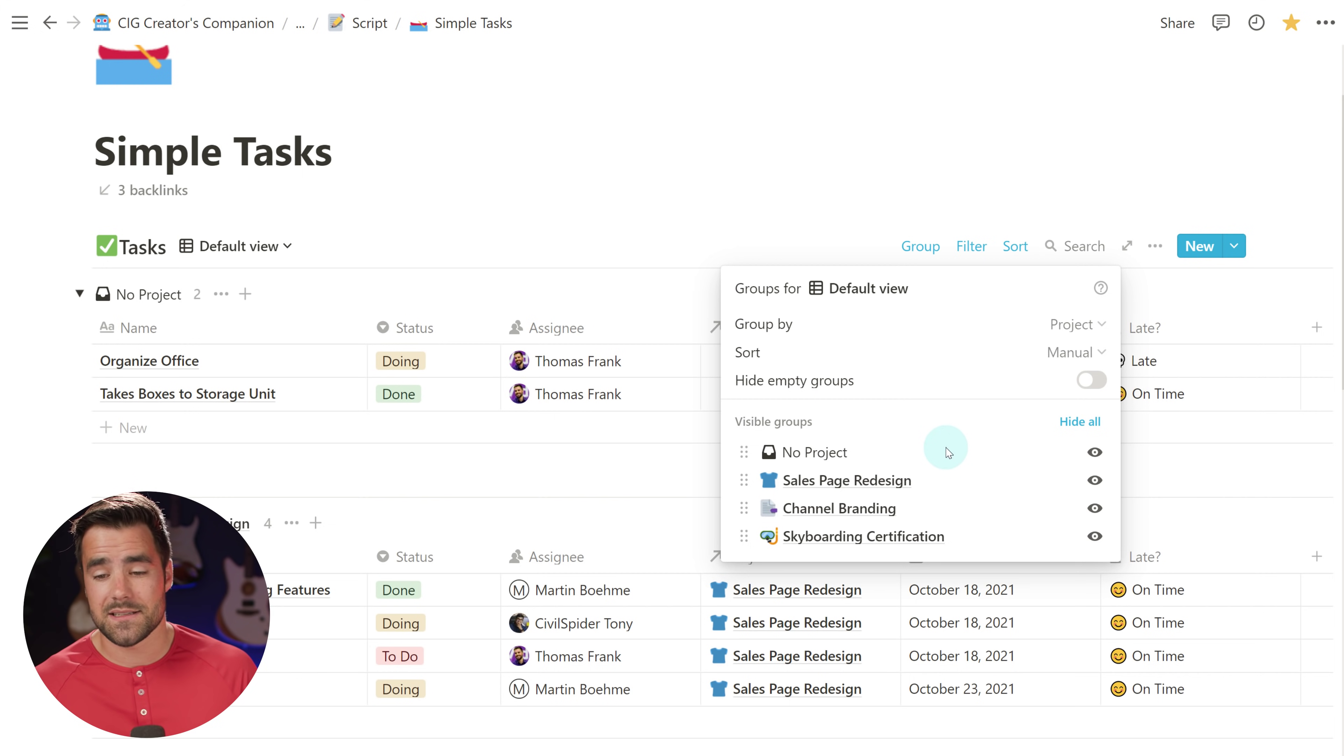
Keep No Project visible as the first group and stop hiding empty groups.
{"action": "left_click", "coordinate": [1094, 452]}
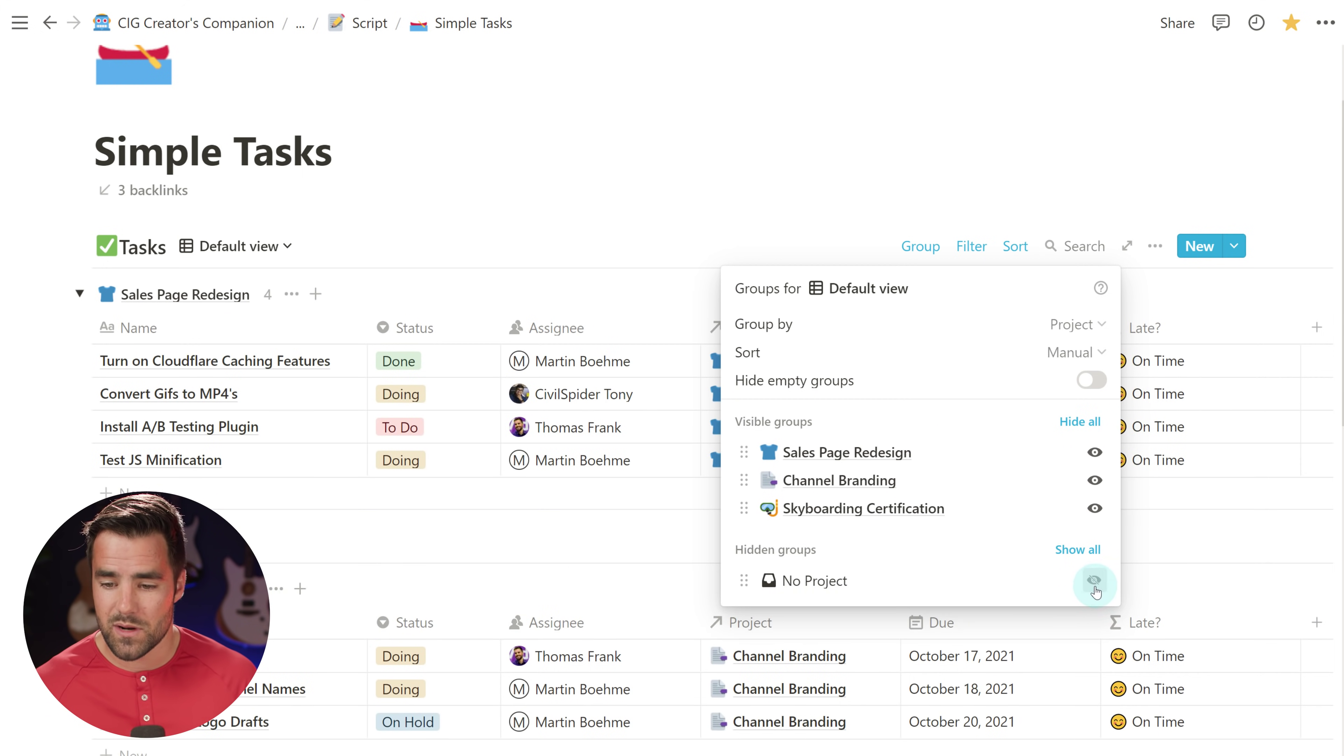
{"action": "left_click", "coordinate": [1094, 580]}
{"action": "left_click_drag", "start_coordinate": [743, 537], "coordinate": [744, 450]}
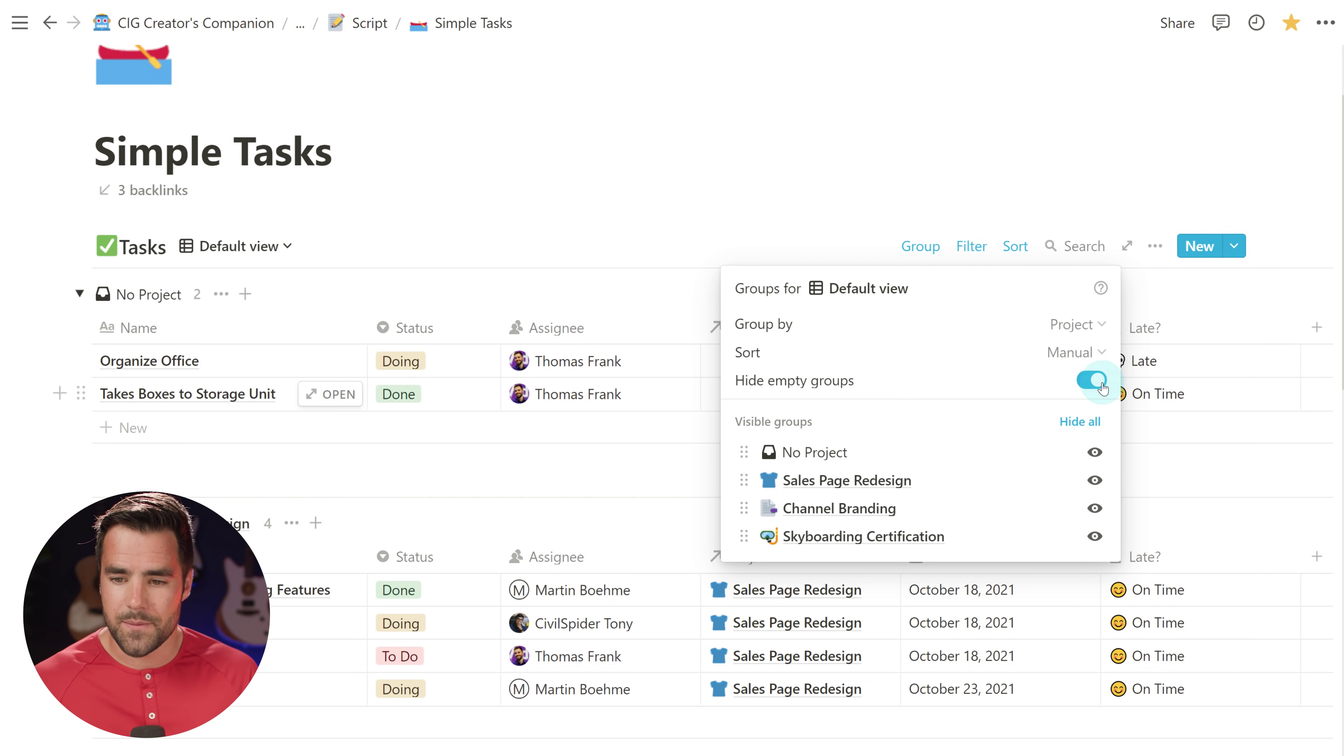
{"action": "left_click", "coordinate": [1103, 382]}
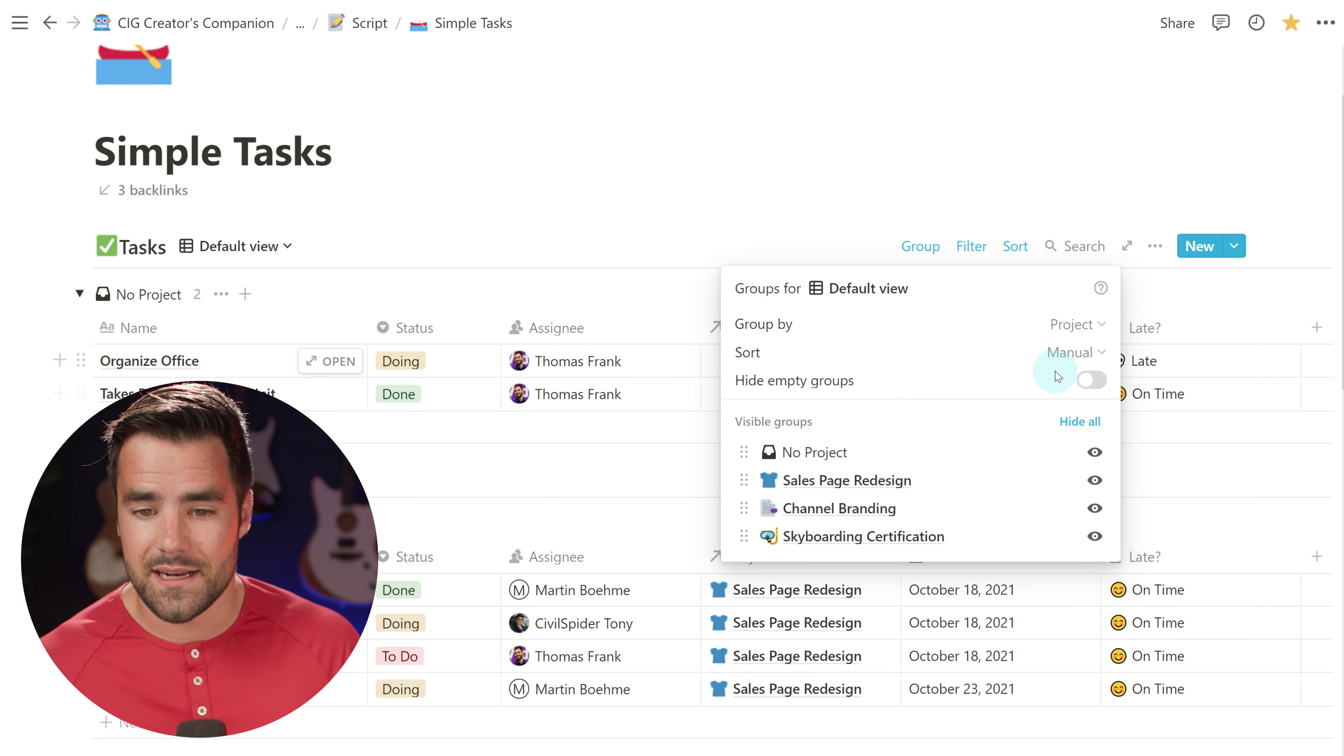
{"action": "left_click", "coordinate": [696, 139]}
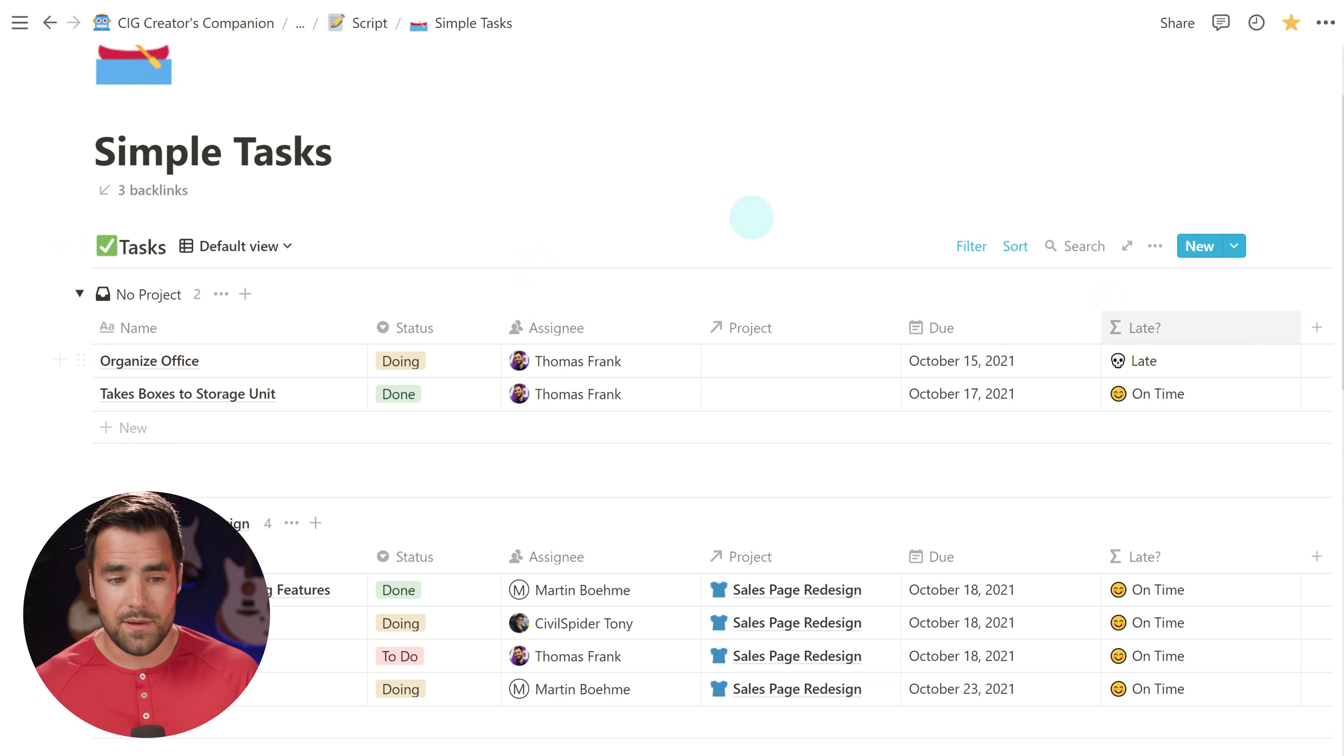
Check the Due ascending sort, then switch the Tasks database to Board view.
{"action": "left_click", "coordinate": [1014, 246]}
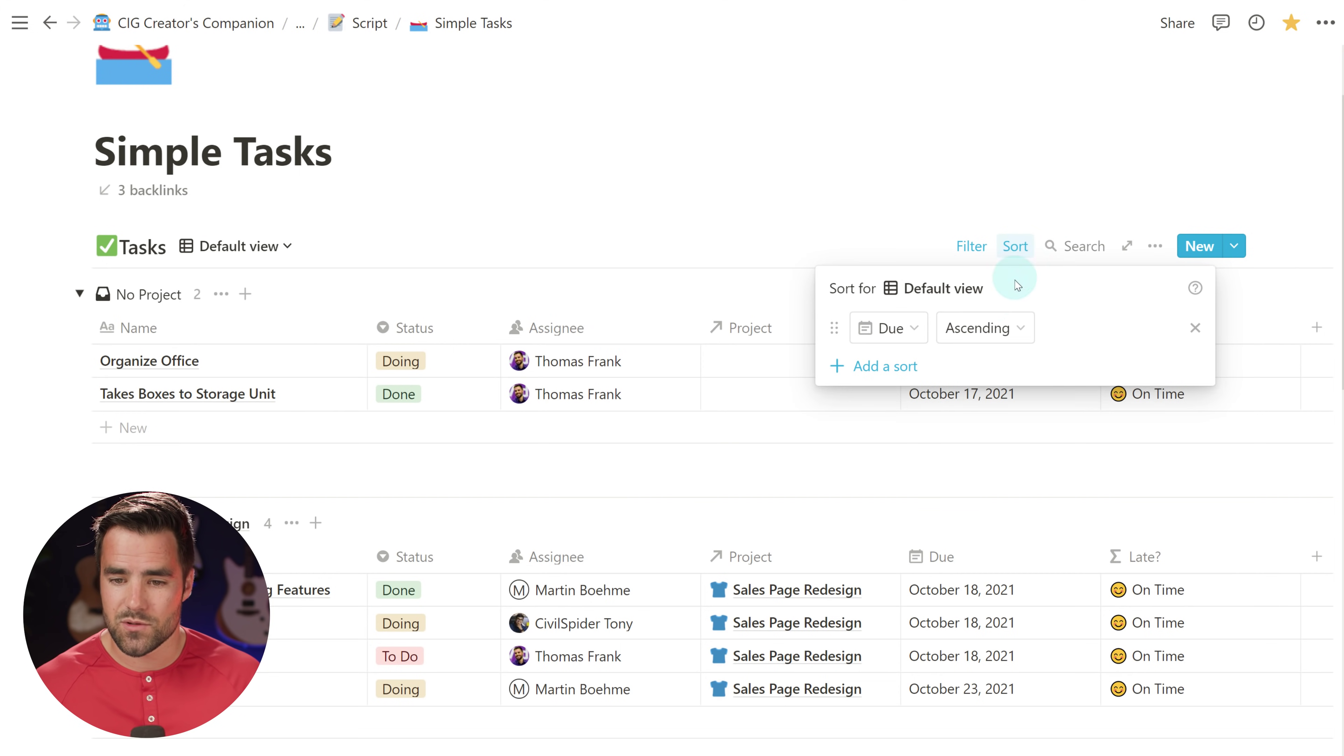
{"action": "left_click", "coordinate": [816, 210]}
{"action": "scroll", "coordinate": [899, 264], "scroll_direction": "down", "scroll_amount": 2}
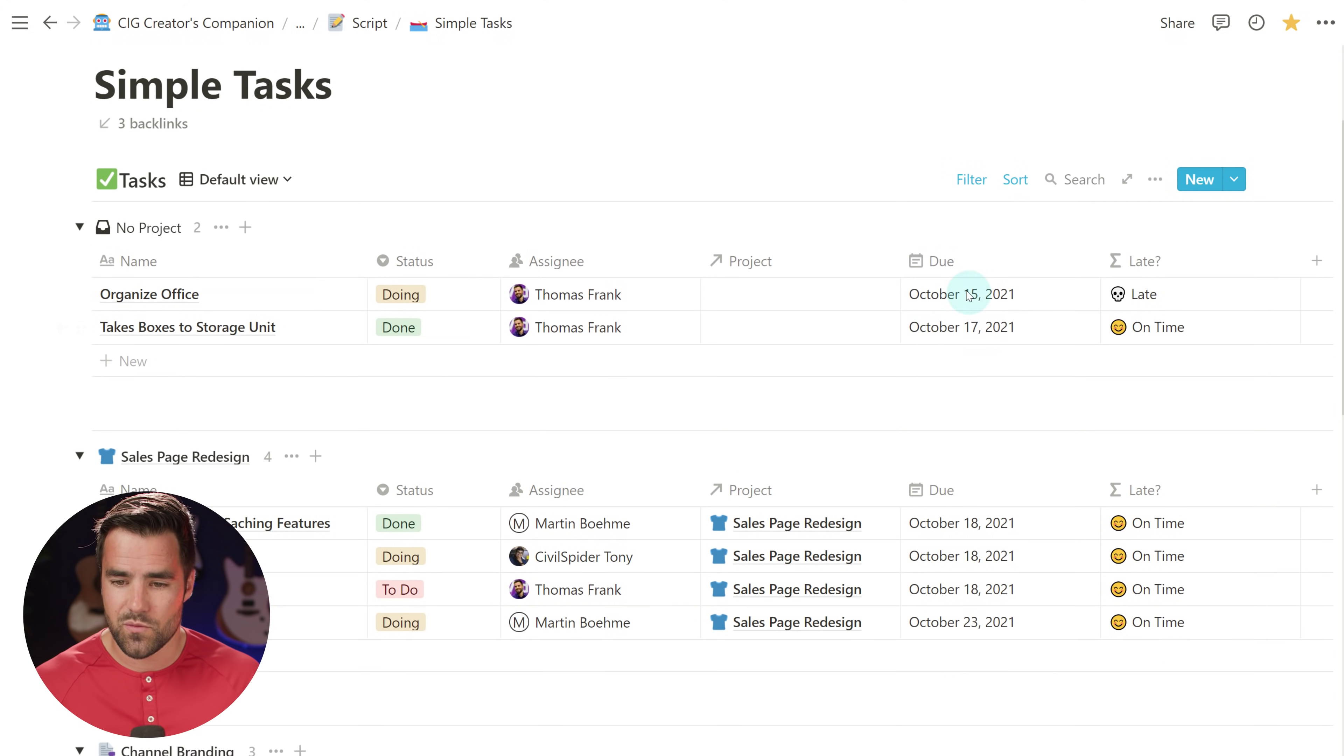
{"action": "scroll", "coordinate": [983, 438], "scroll_direction": "down", "scroll_amount": 4}
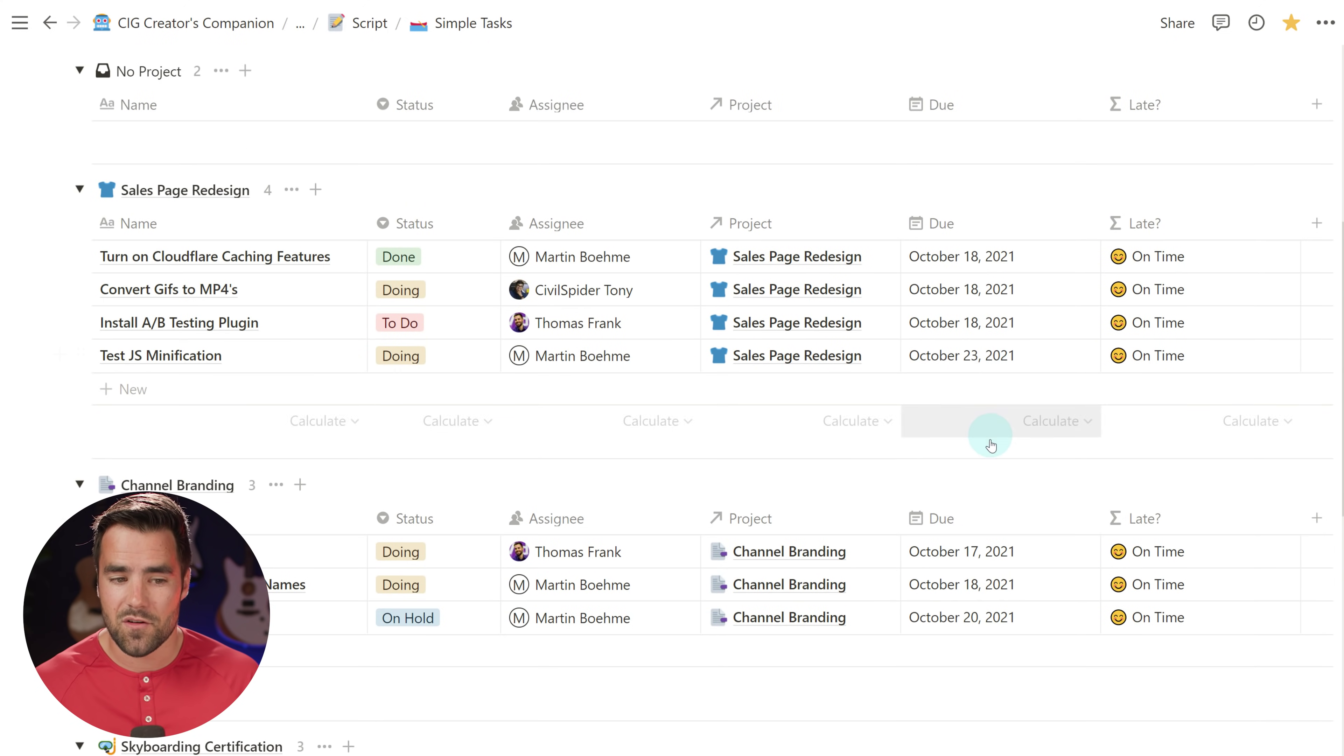
{"action": "scroll", "coordinate": [990, 420], "scroll_direction": "down", "scroll_amount": 2}
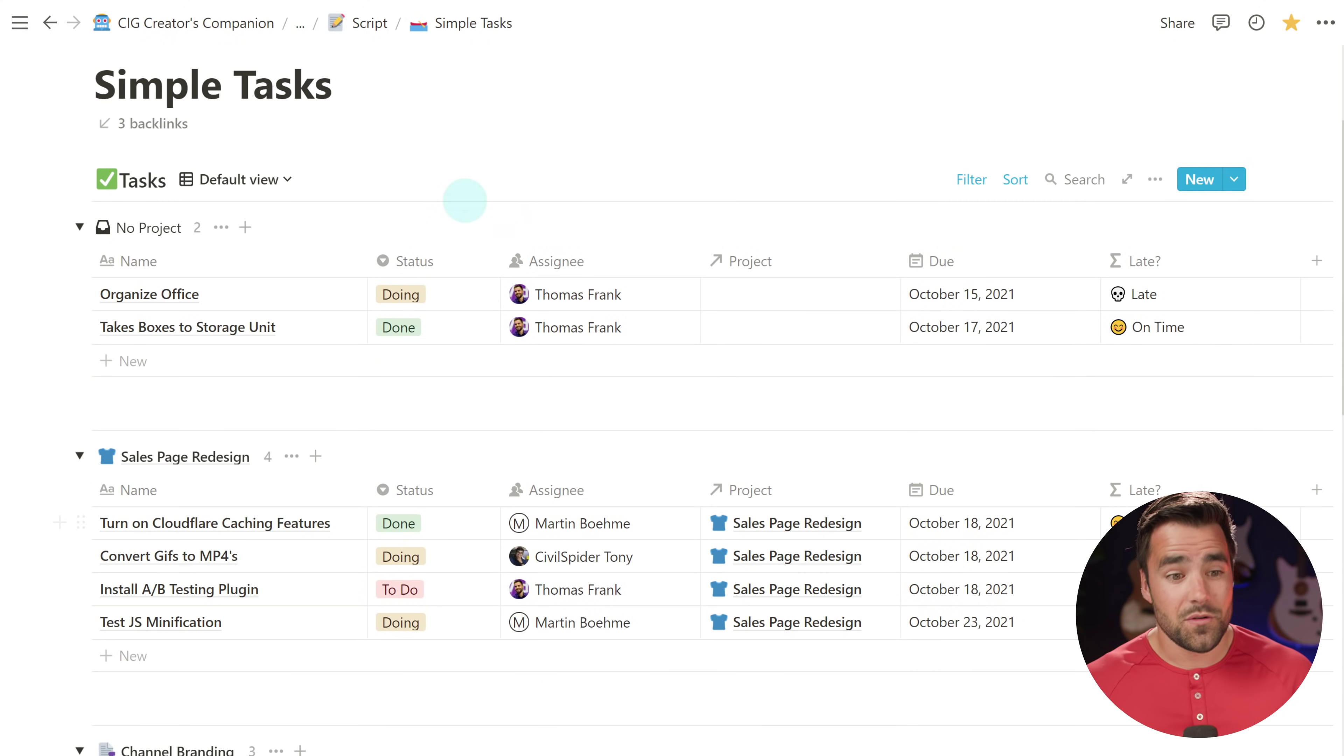
{"action": "left_click", "coordinate": [254, 178]}
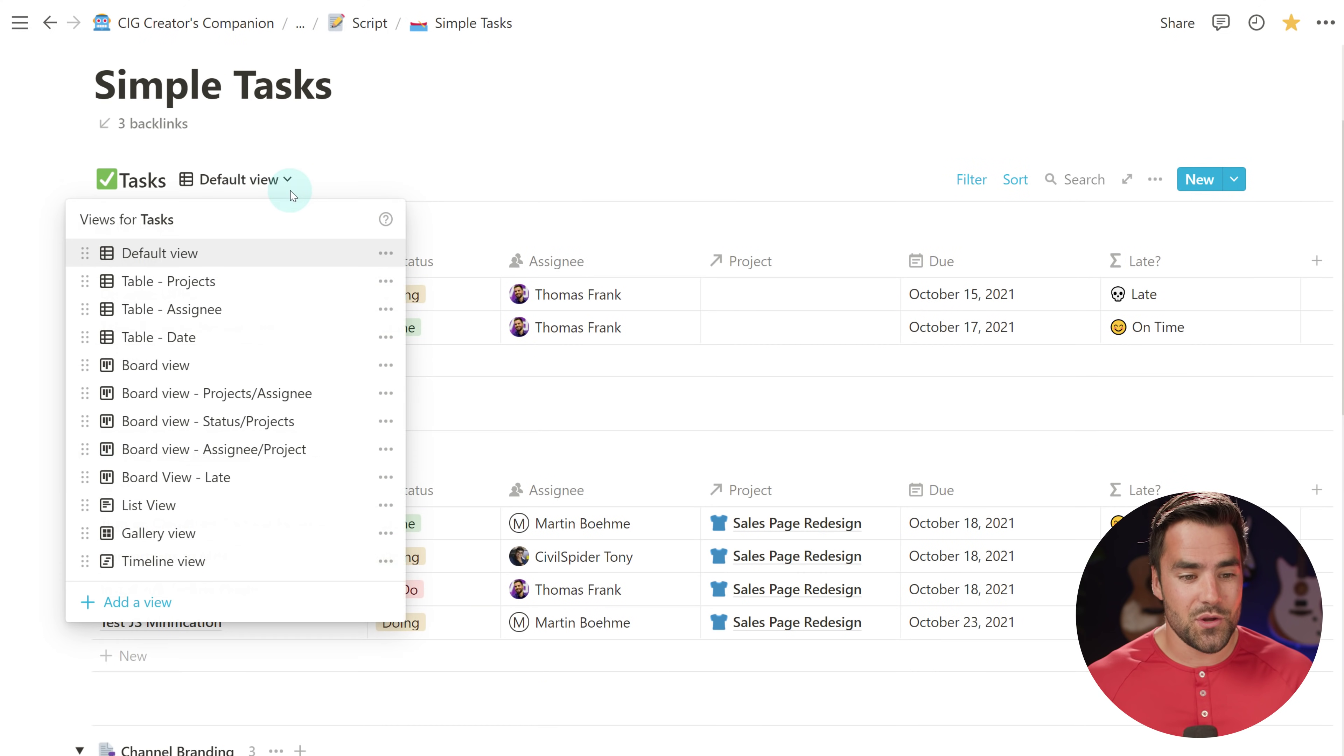
{"action": "left_click", "coordinate": [234, 366]}
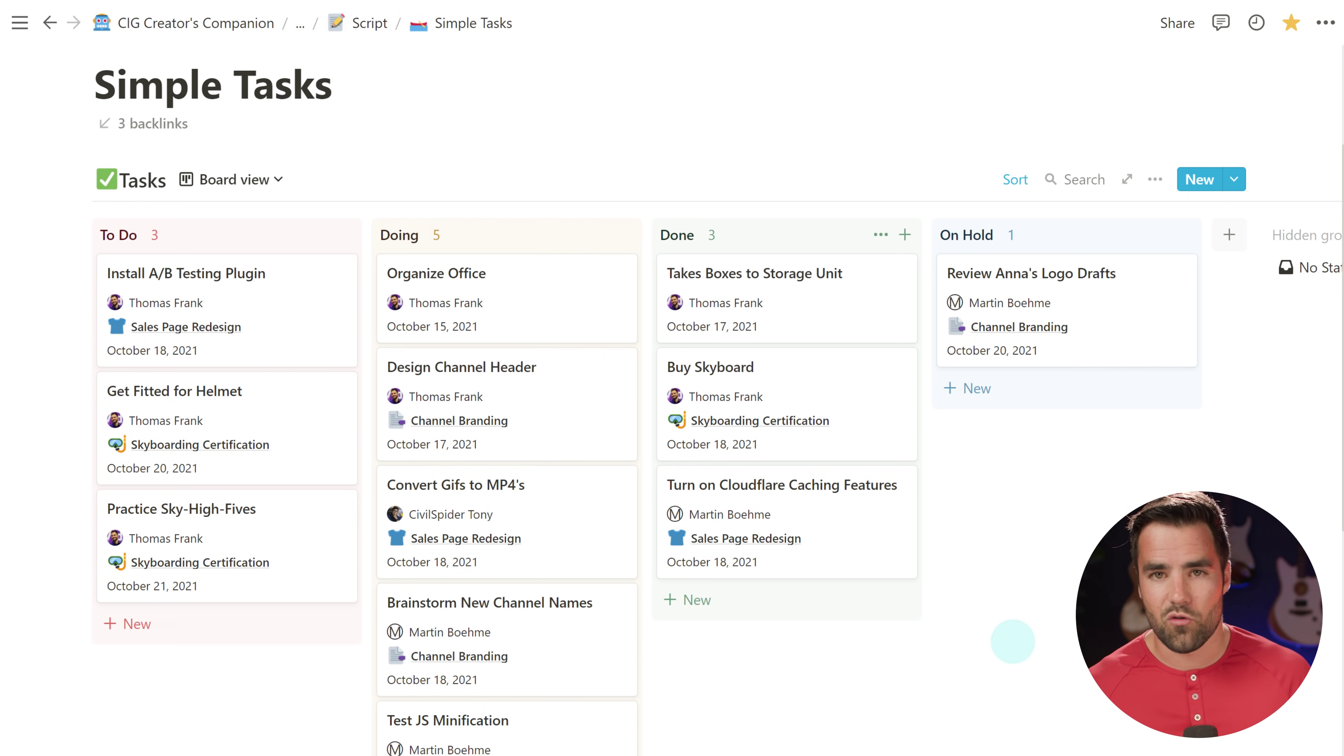
Open the Board view's Groups panel, grouped by Status with No Status hidden.
{"action": "scroll", "coordinate": [688, 447], "scroll_direction": "down", "scroll_amount": 1}
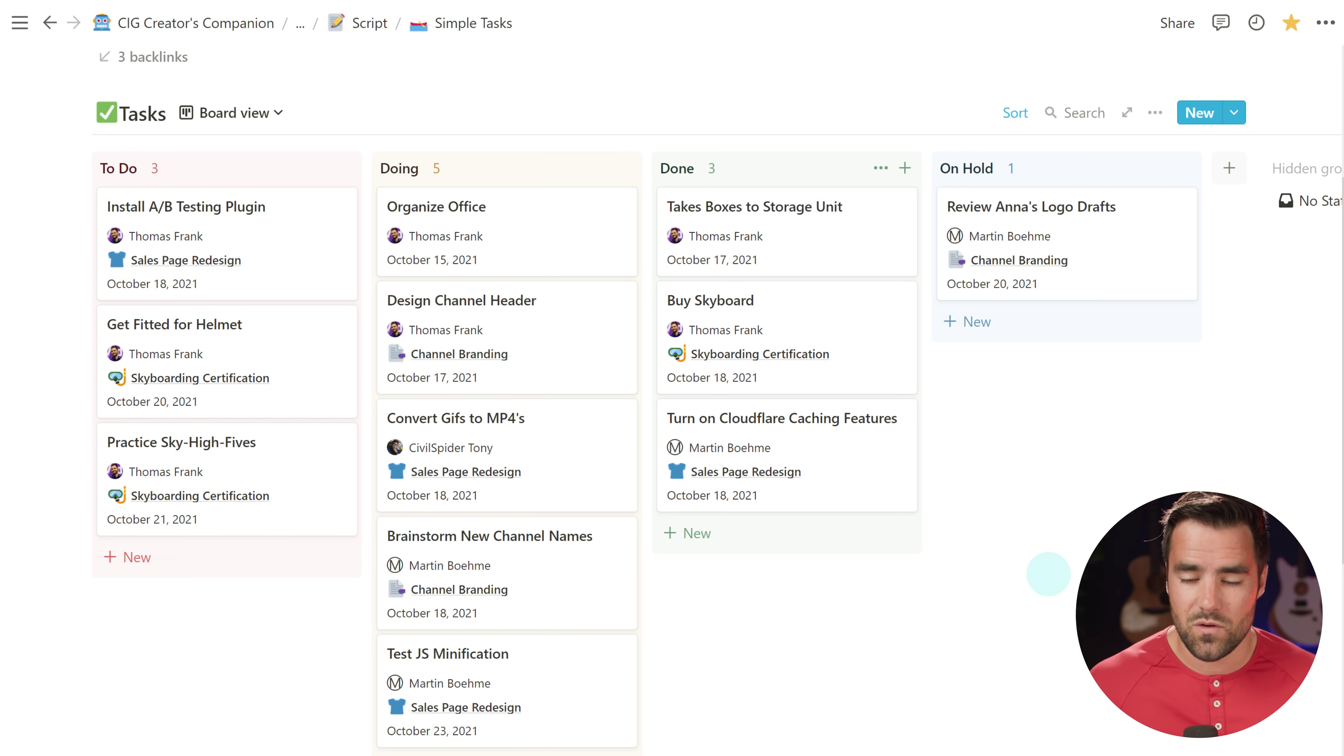
{"action": "scroll", "coordinate": [1048, 574], "scroll_direction": "down", "scroll_amount": 1}
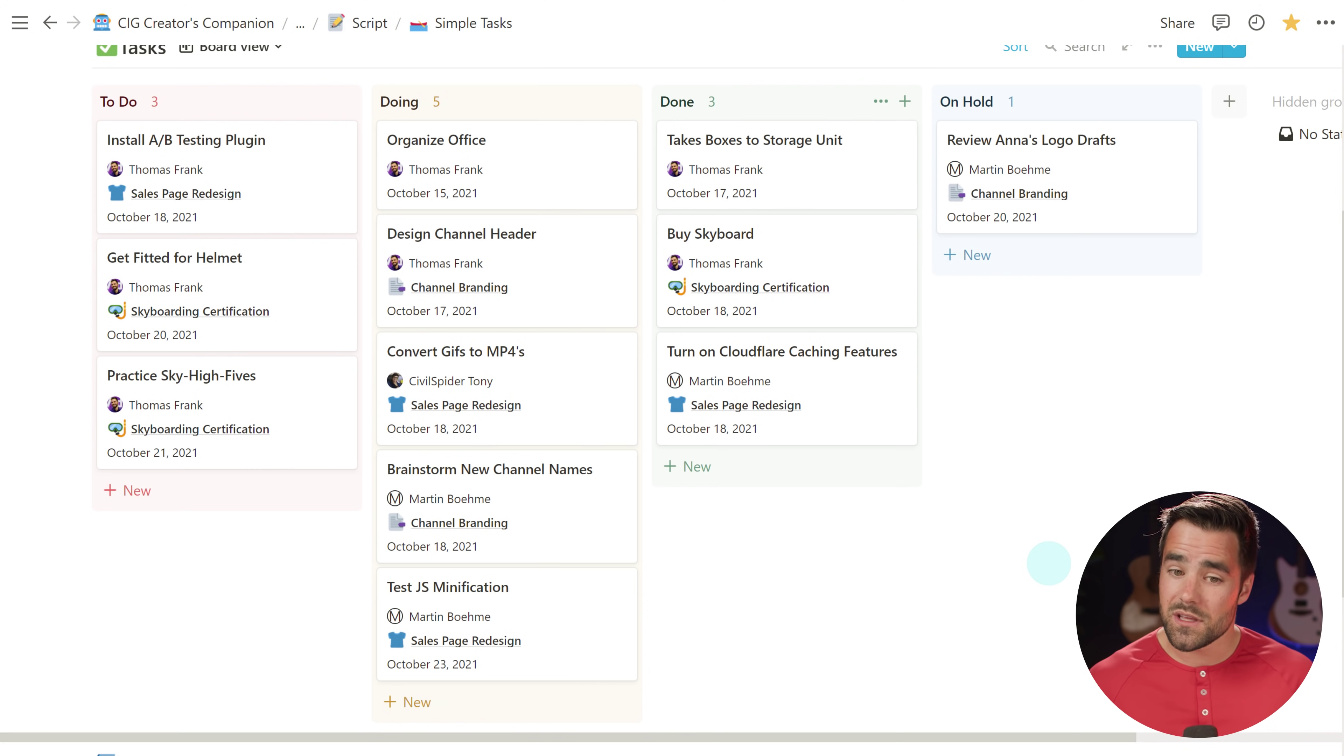
{"action": "scroll", "coordinate": [1048, 563], "scroll_direction": "up", "scroll_amount": 1}
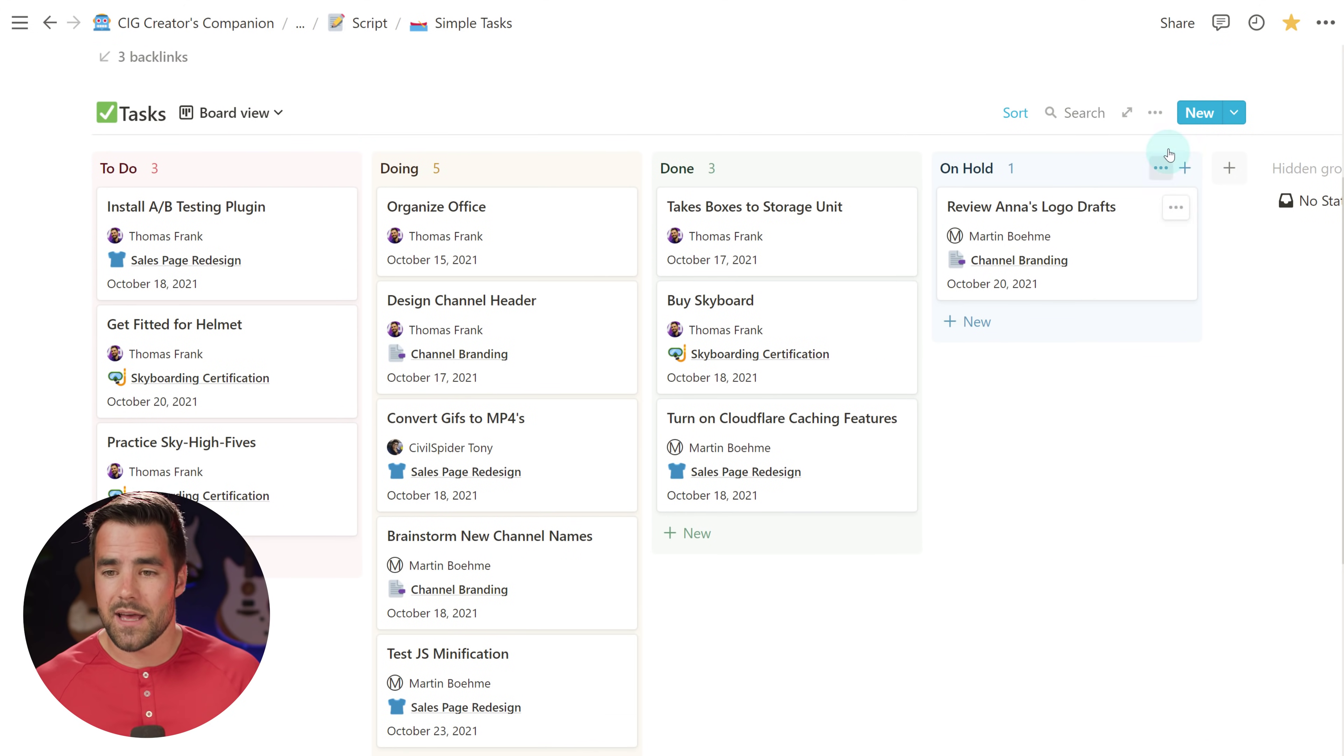
{"action": "left_click", "coordinate": [1154, 112]}
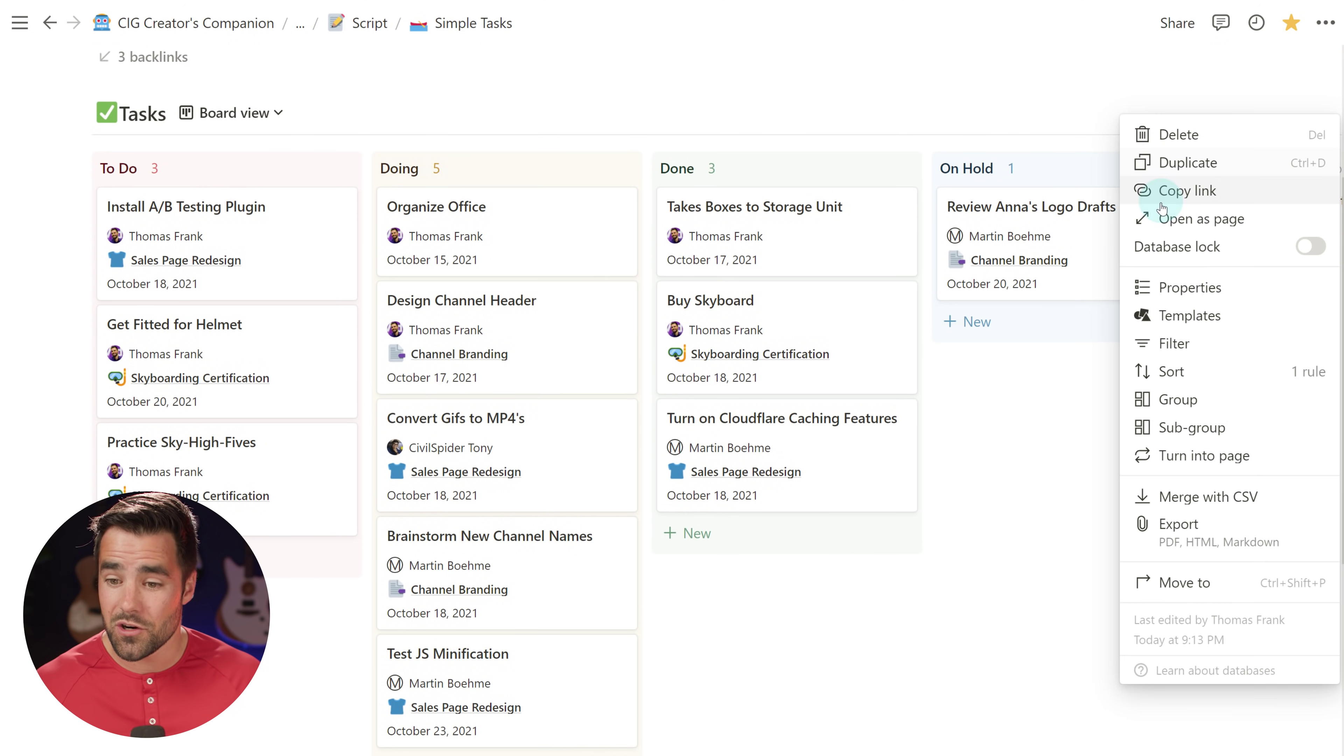
{"action": "left_click", "coordinate": [1177, 399]}
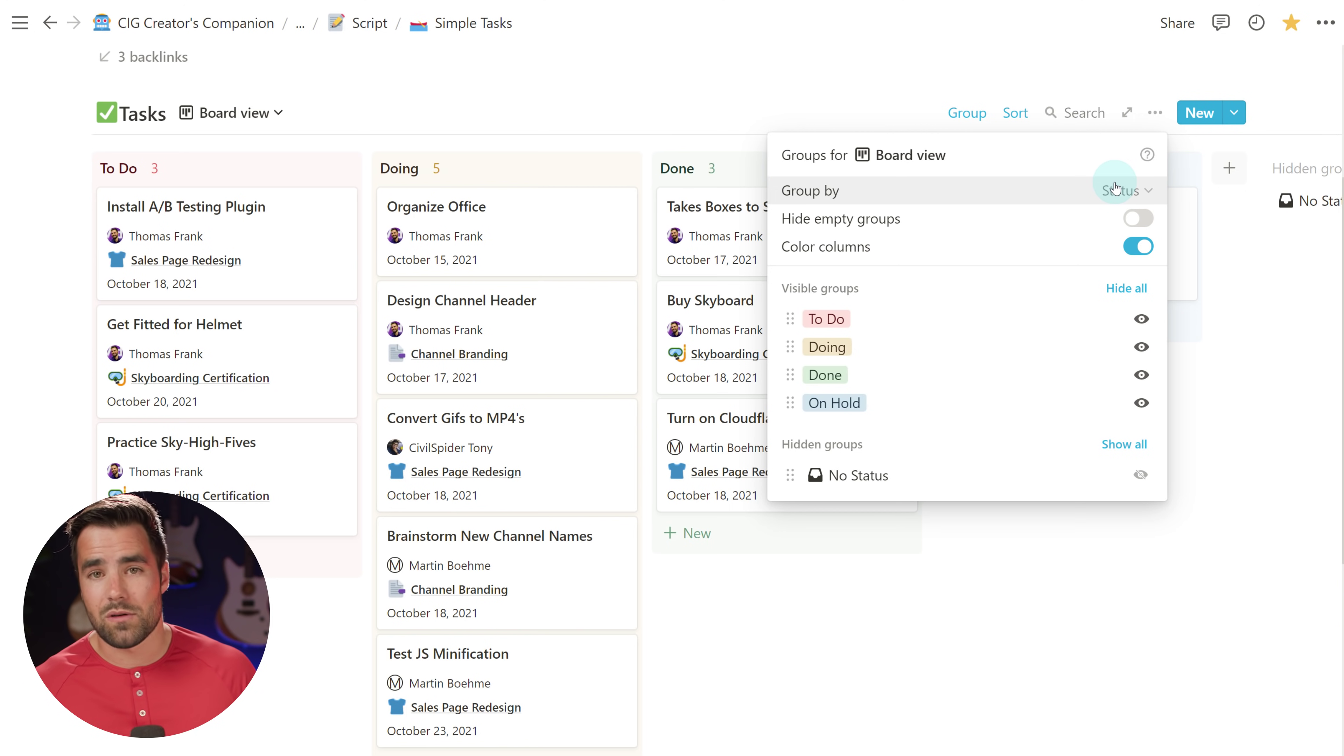
Group the Tasks board by its Due date.
{"action": "left_click", "coordinate": [1137, 192]}
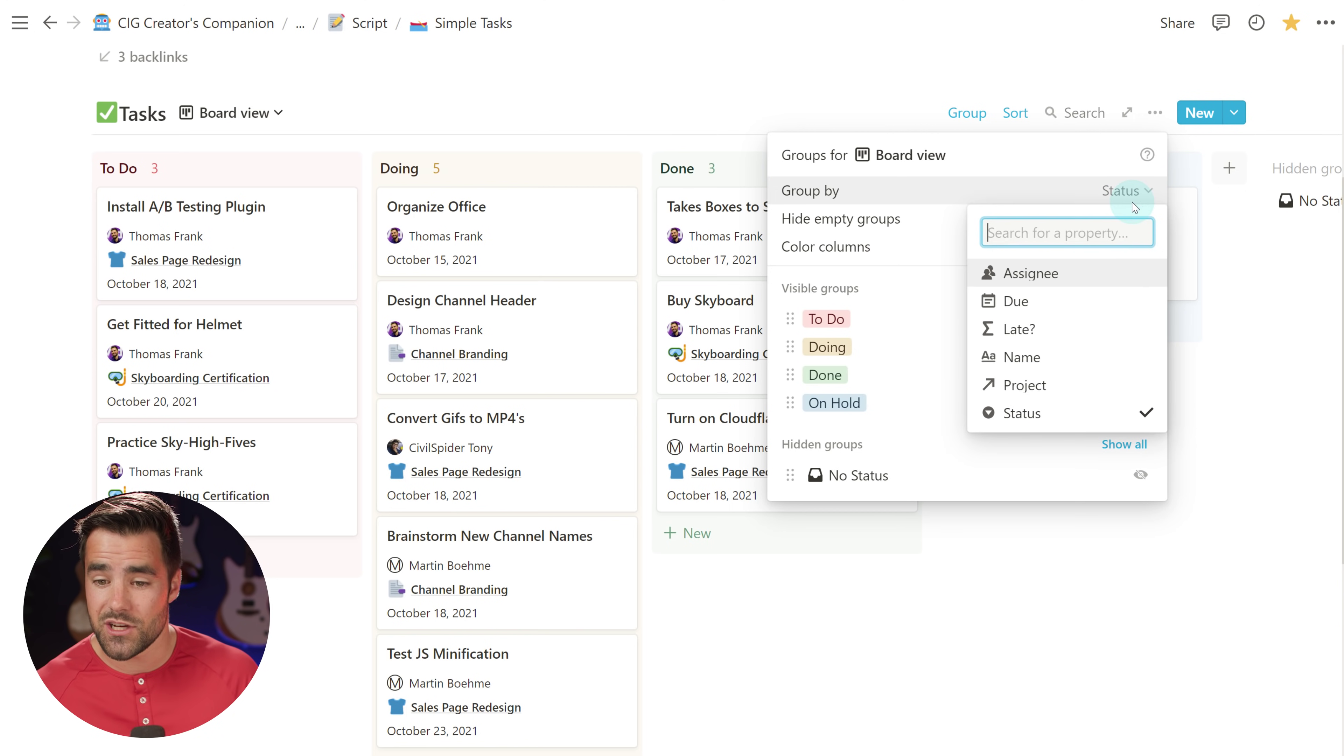
{"action": "left_click", "coordinate": [1065, 306]}
{"action": "scroll", "coordinate": [624, 150], "scroll_direction": "down", "scroll_amount": 3}
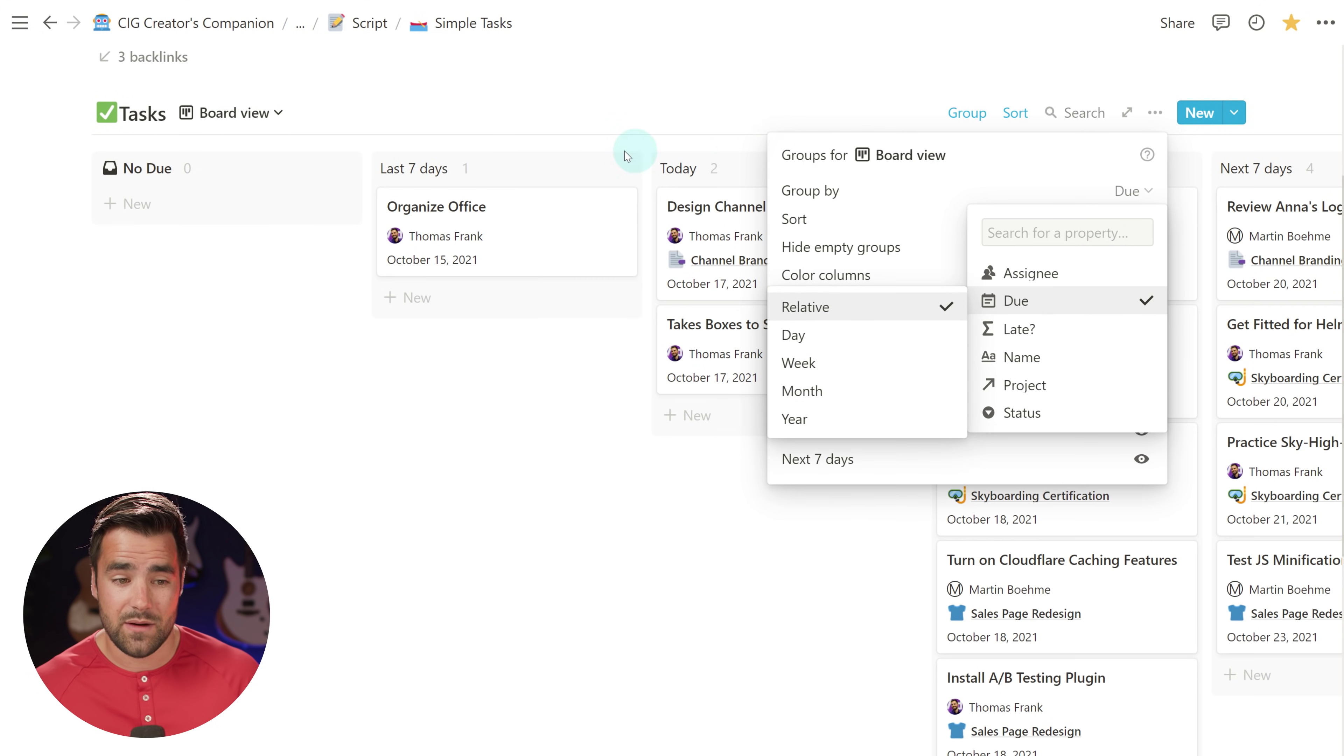
{"action": "left_click", "coordinate": [640, 109]}
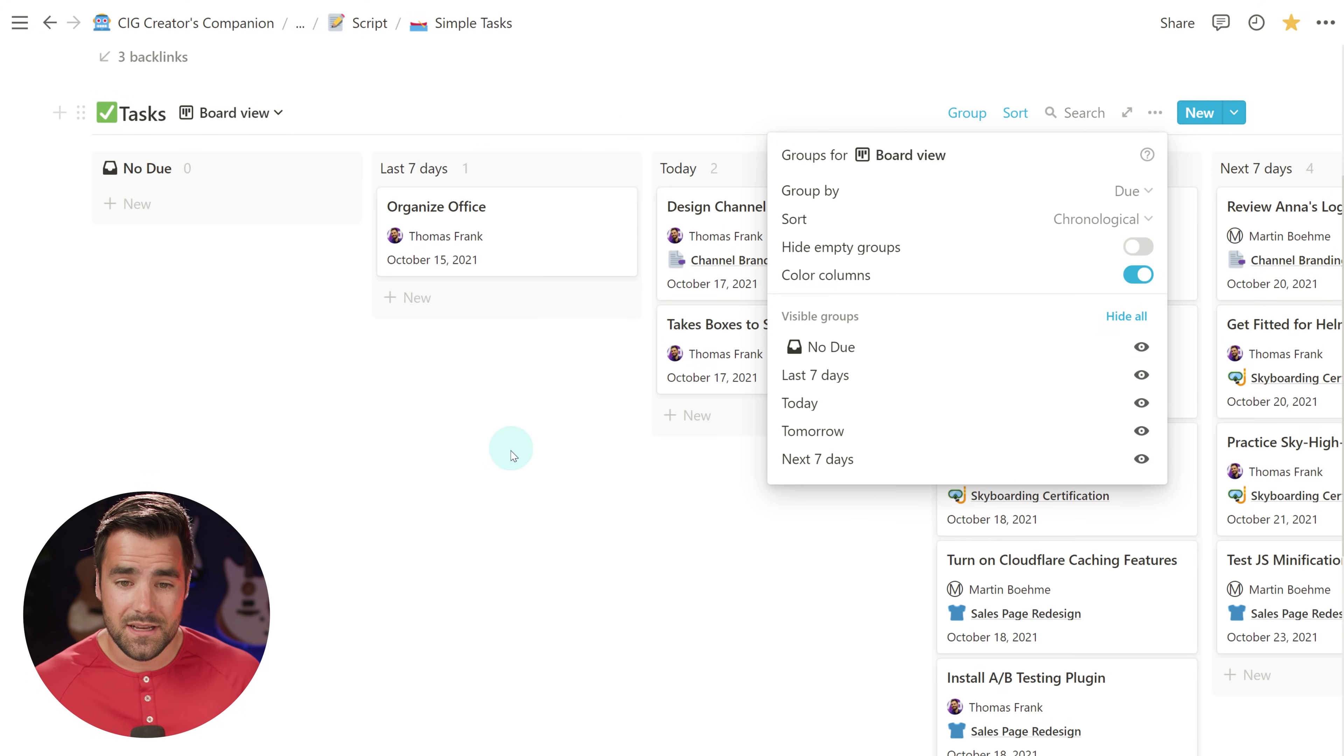
{"action": "left_click", "coordinate": [527, 377]}
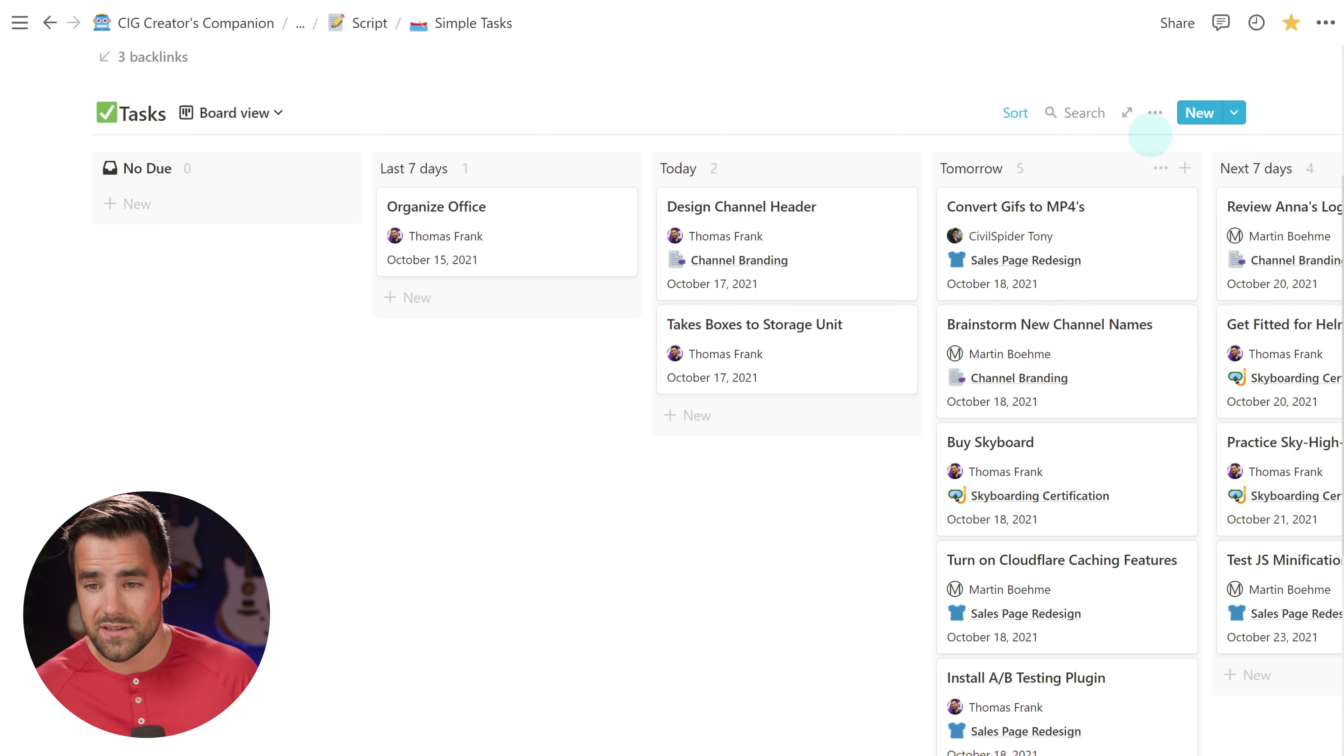
Regroup the board by Status, now including an empty No Status column.
{"action": "left_click", "coordinate": [1155, 113]}
{"action": "left_click", "coordinate": [1175, 399]}
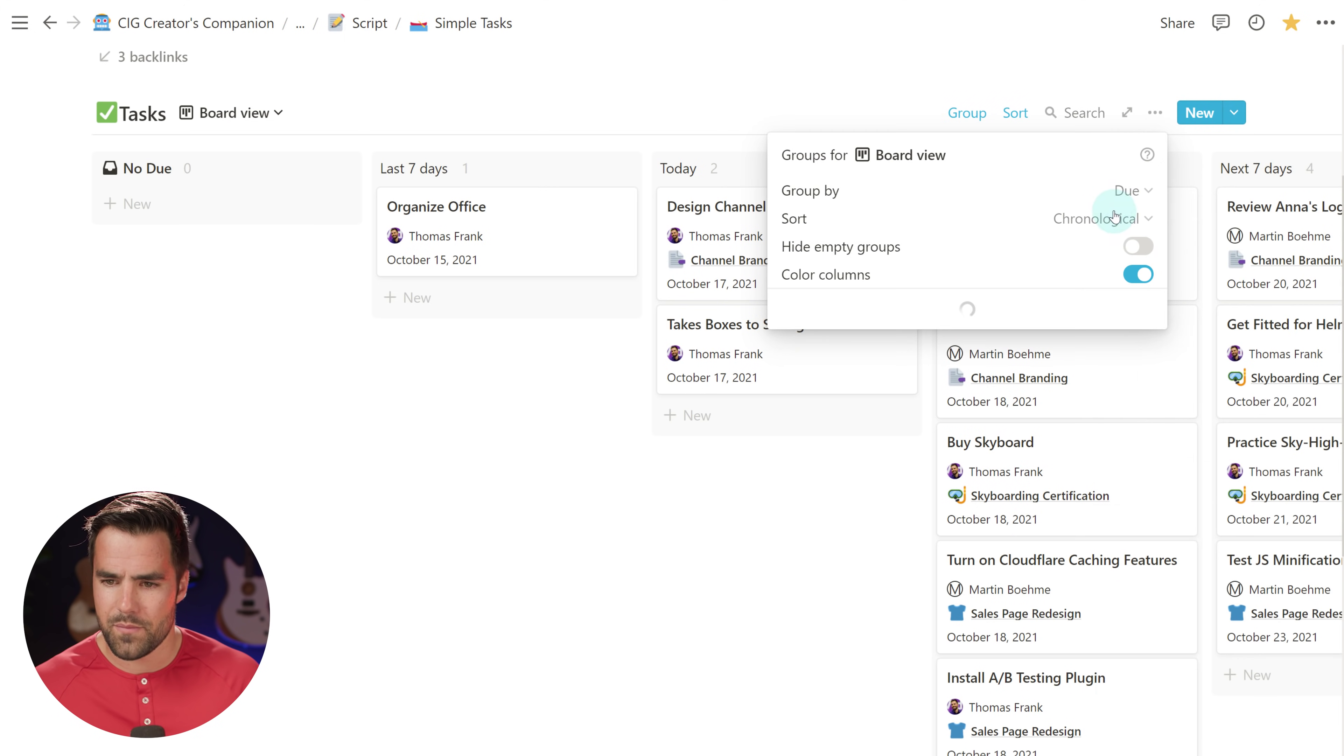
{"action": "left_click", "coordinate": [1121, 192]}
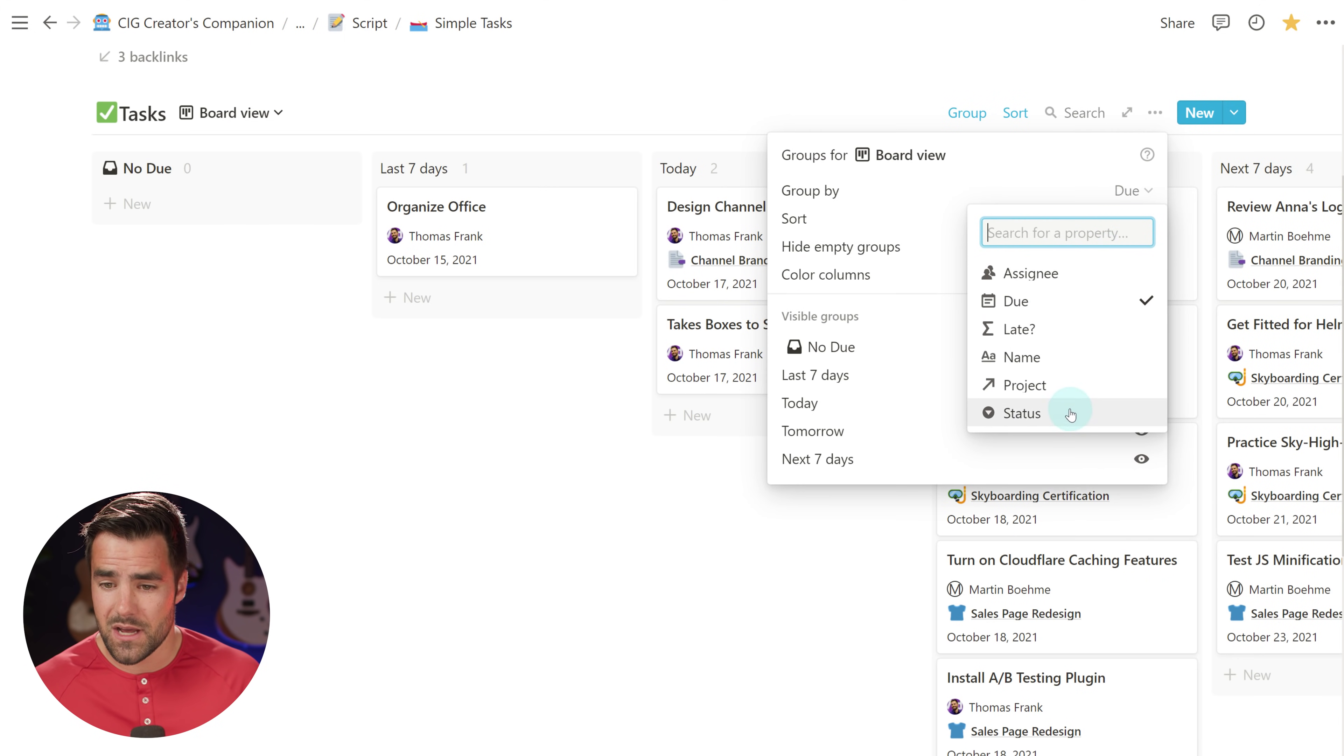
{"action": "left_click", "coordinate": [1050, 414]}
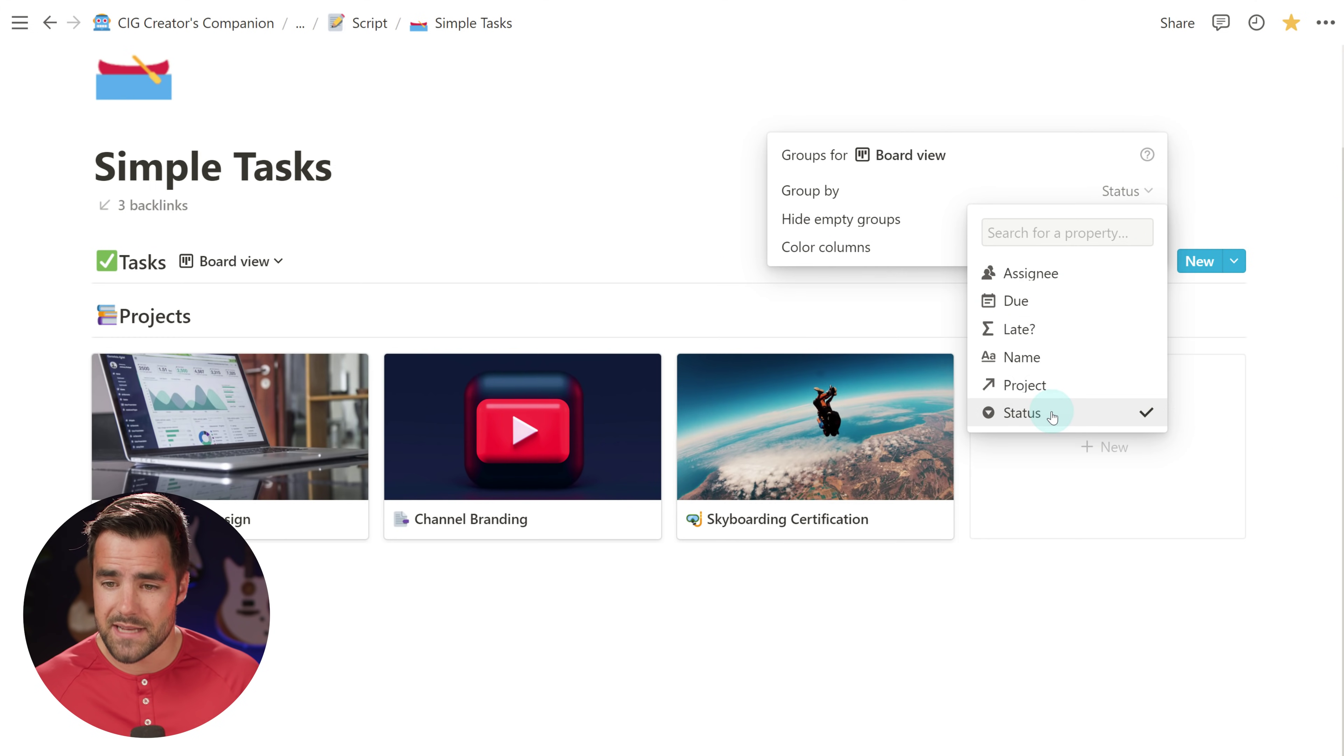
{"action": "left_click", "coordinate": [1084, 160]}
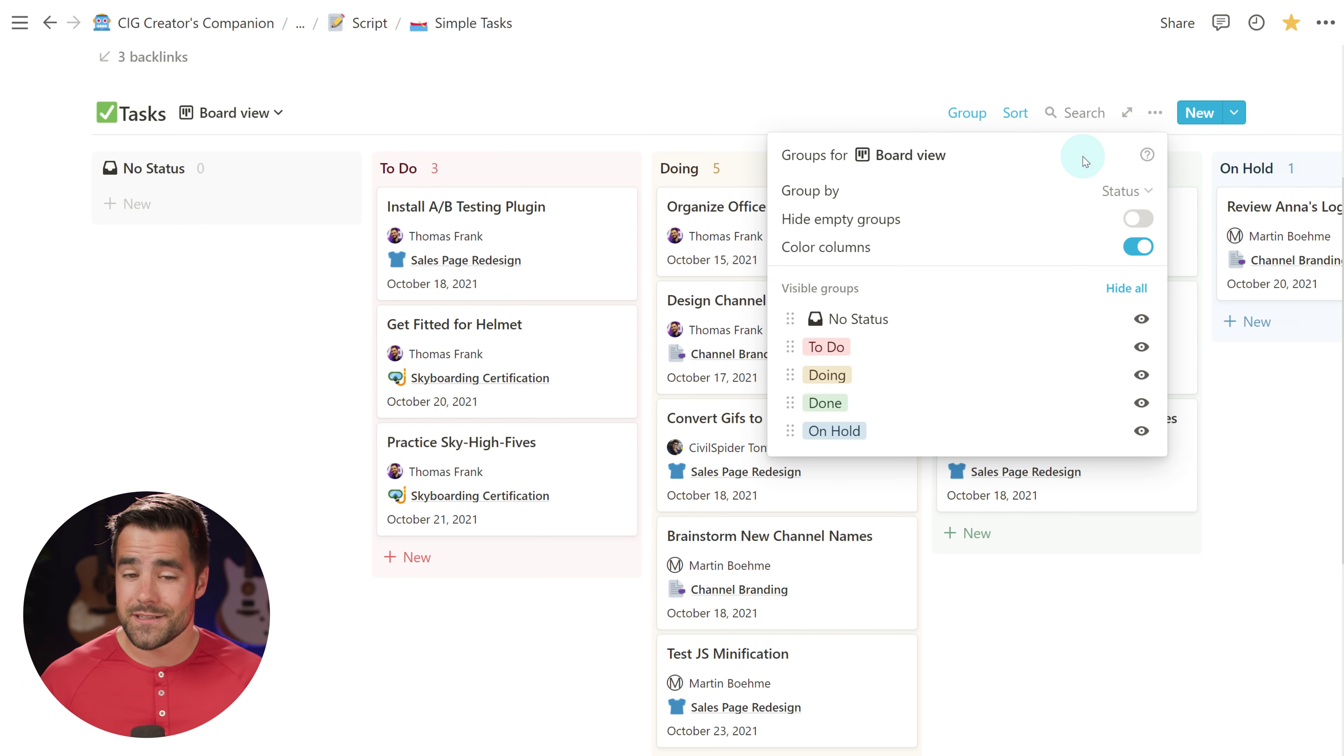
{"action": "left_click", "coordinate": [1092, 239]}
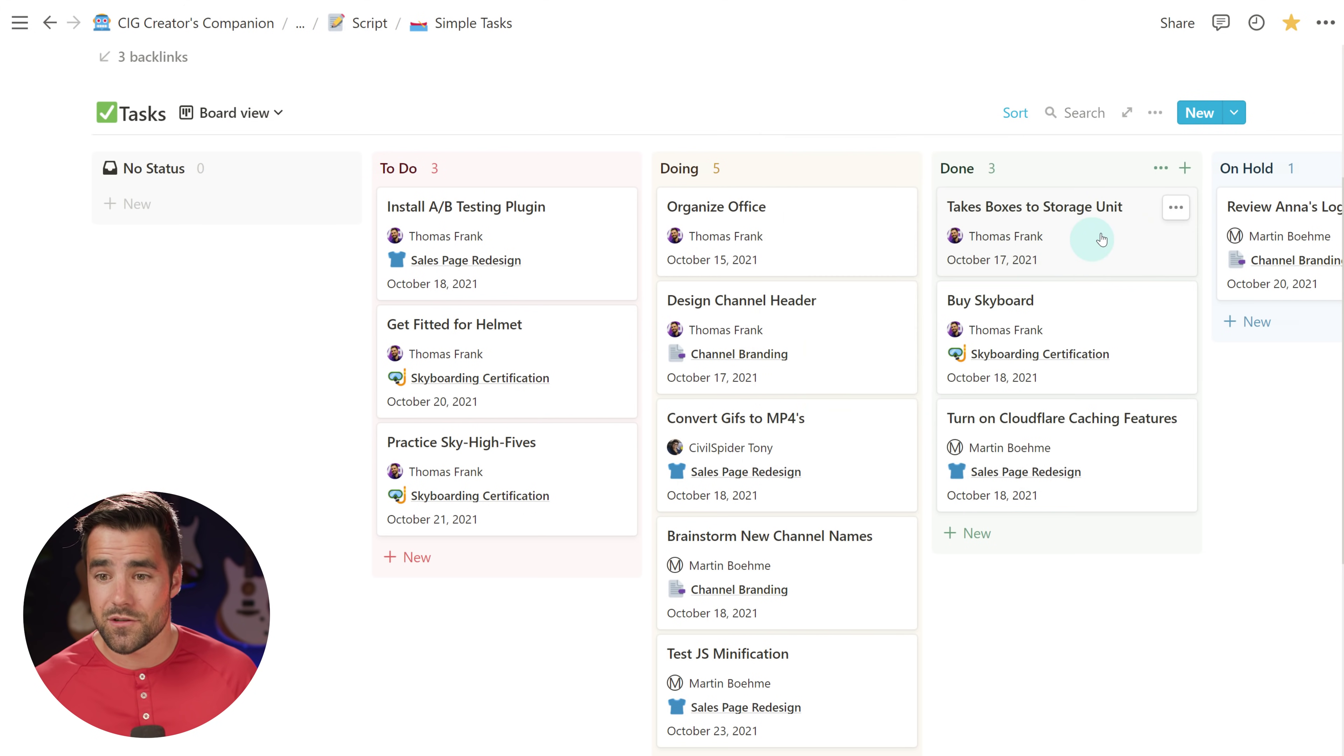
Sub-group the Tasks board by Project.
{"action": "left_click", "coordinate": [1155, 112]}
{"action": "left_click", "coordinate": [1225, 433]}
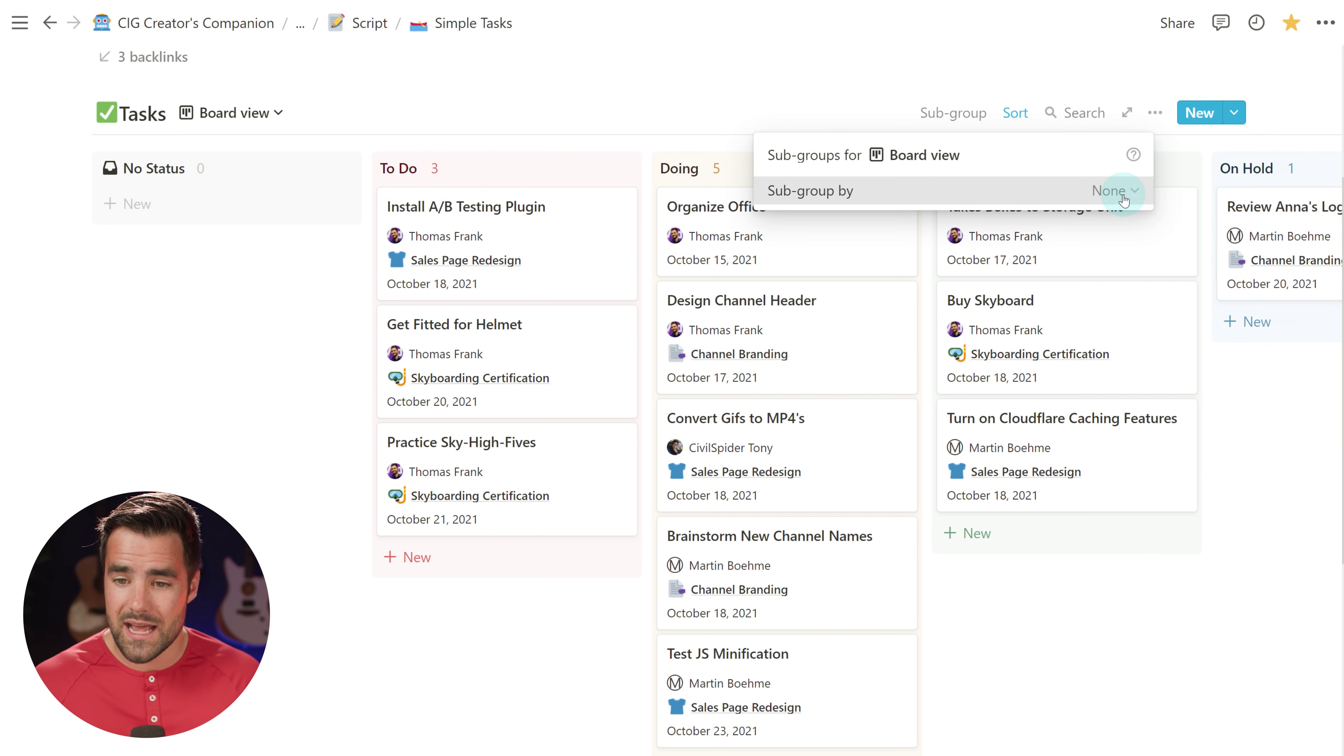
{"action": "left_click", "coordinate": [1116, 197]}
{"action": "left_click", "coordinate": [1035, 413]}
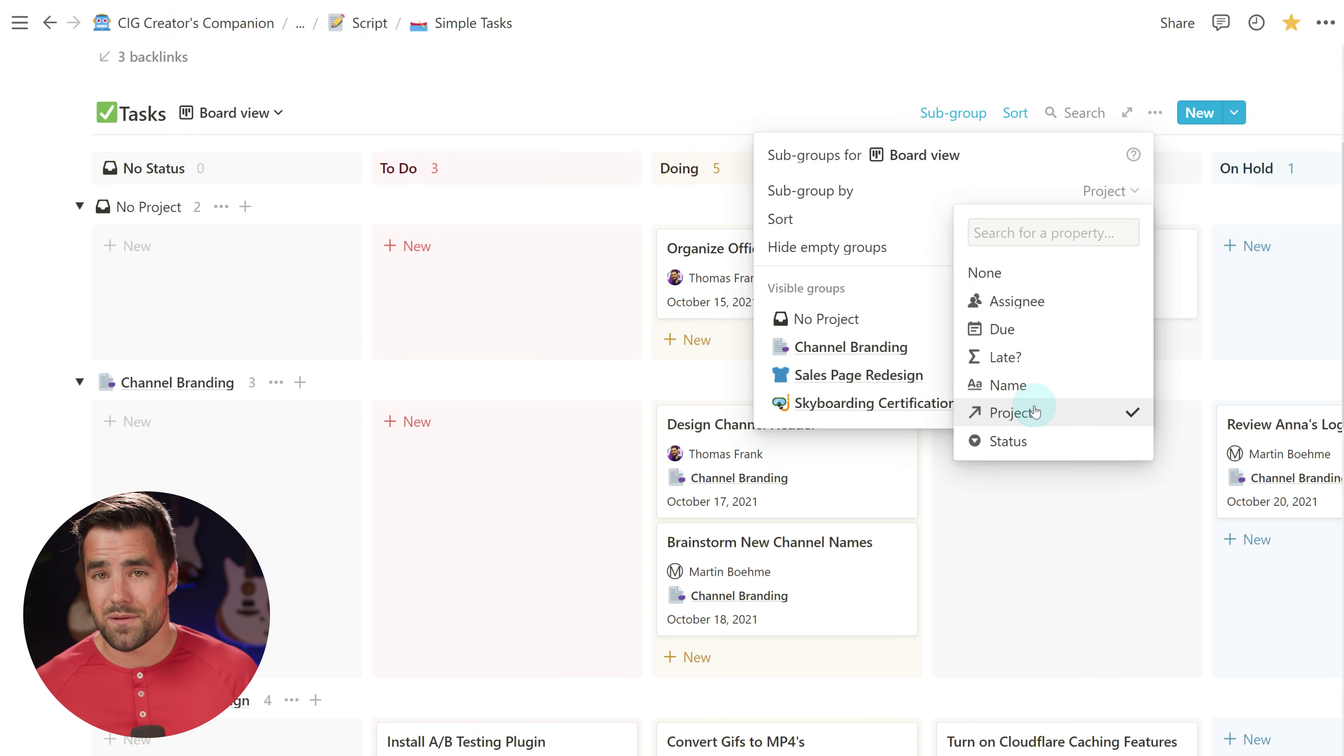
{"action": "left_click", "coordinate": [770, 95]}
{"action": "left_click", "coordinate": [660, 48]}
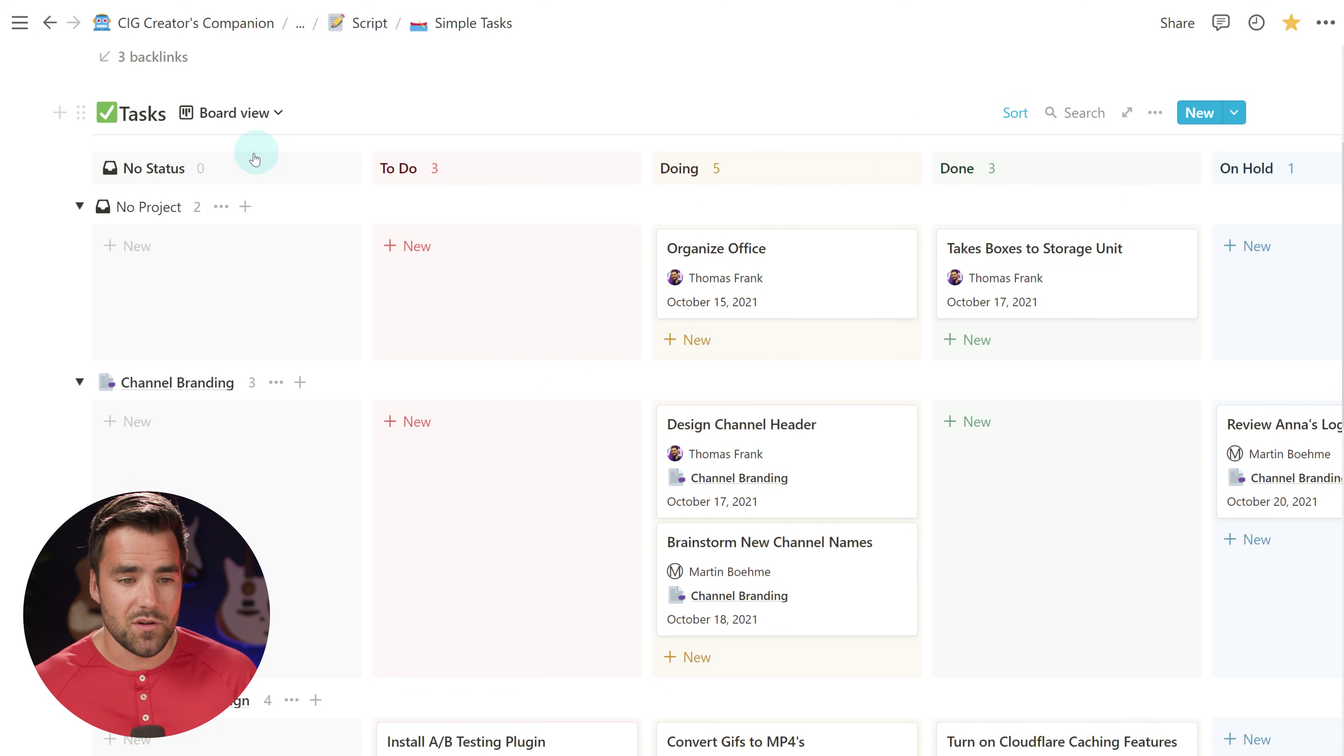
Hide the empty No Status column from the board.
{"action": "left_click", "coordinate": [321, 170]}
{"action": "left_click", "coordinate": [308, 199]}
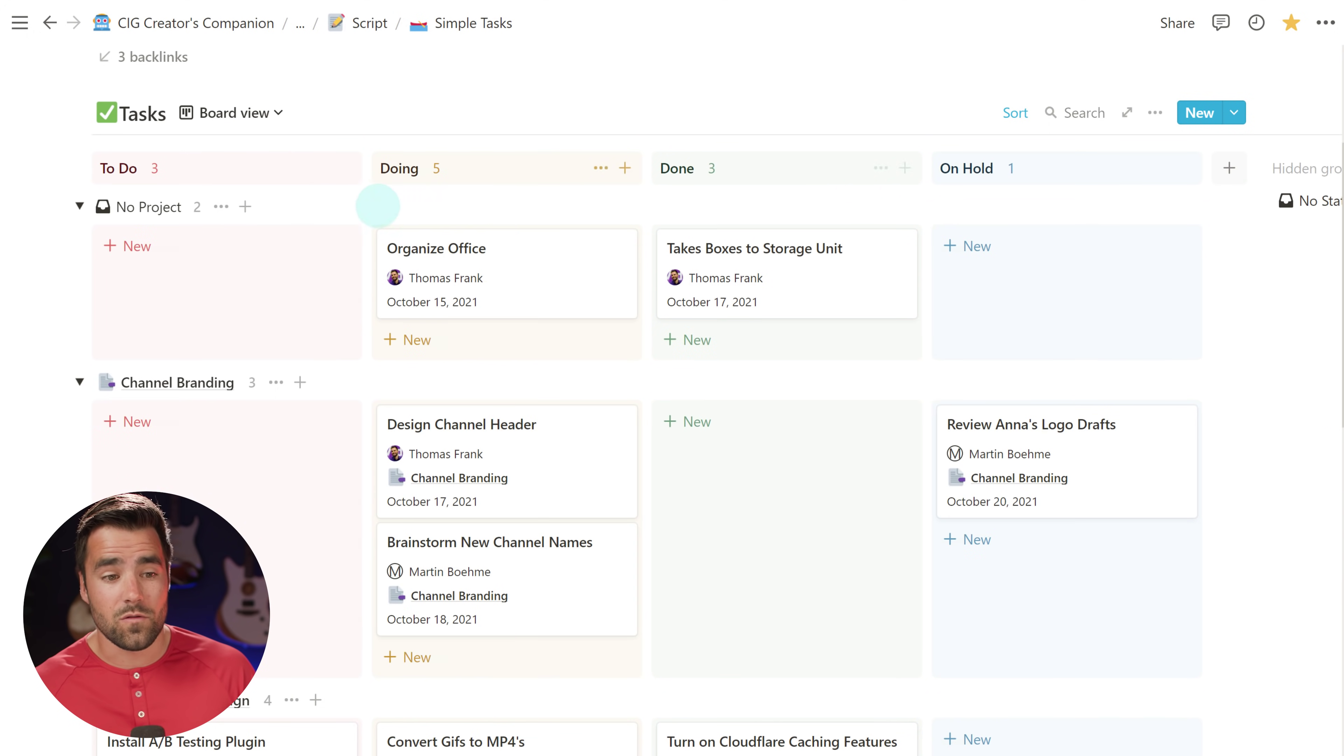
{"action": "scroll", "coordinate": [402, 208], "scroll_direction": "down", "scroll_amount": 2}
{"action": "scroll", "coordinate": [169, 368], "scroll_direction": "down", "scroll_amount": 3}
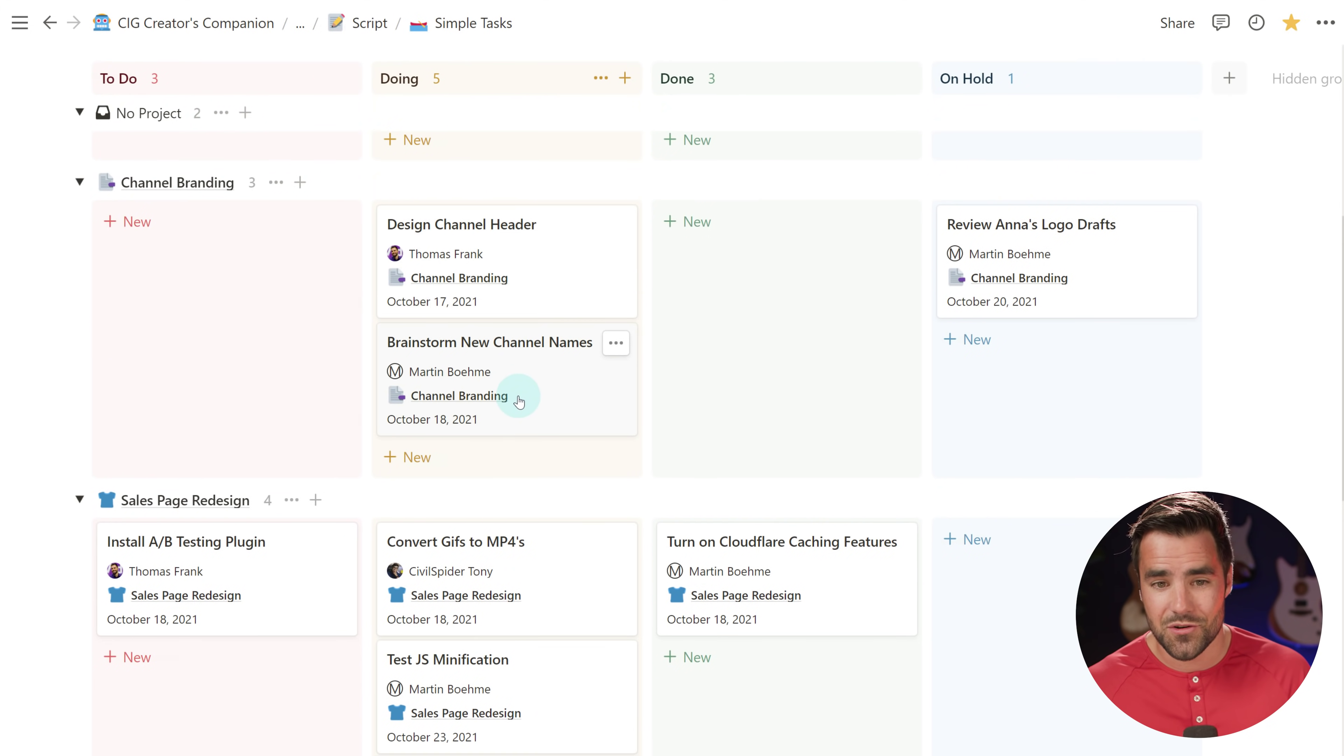
{"action": "scroll", "coordinate": [516, 399], "scroll_direction": "down", "scroll_amount": 2}
{"action": "scroll", "coordinate": [528, 420], "scroll_direction": "up", "scroll_amount": 2}
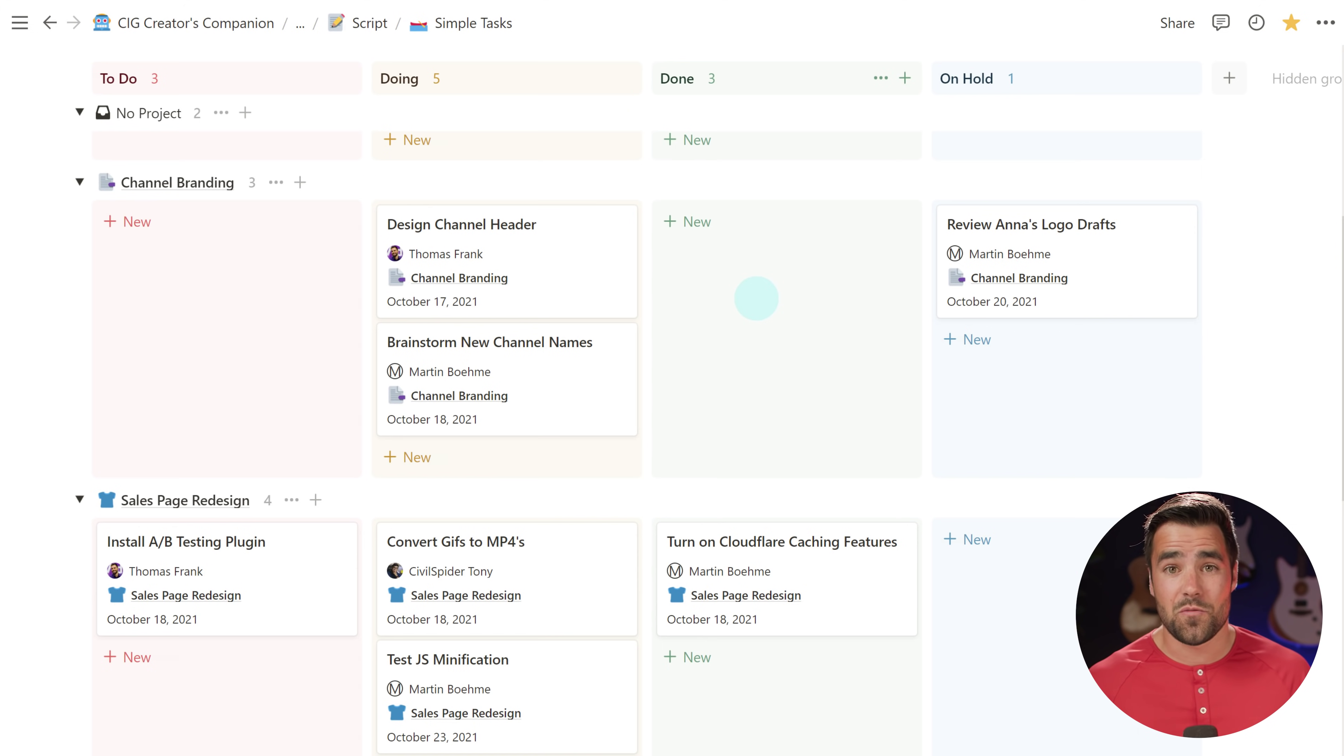
{"action": "scroll", "coordinate": [736, 303], "scroll_direction": "up", "scroll_amount": 3}
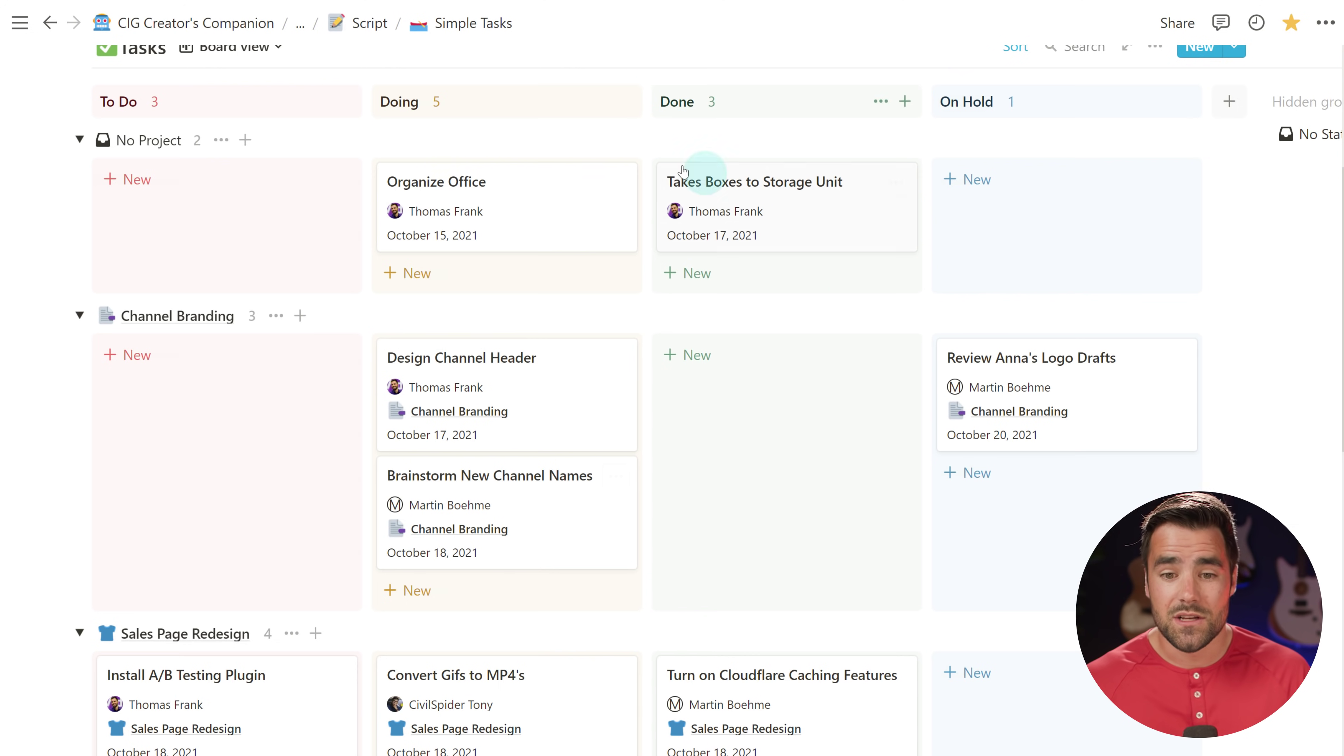
{"action": "scroll", "coordinate": [704, 492], "scroll_direction": "up", "scroll_amount": 3}
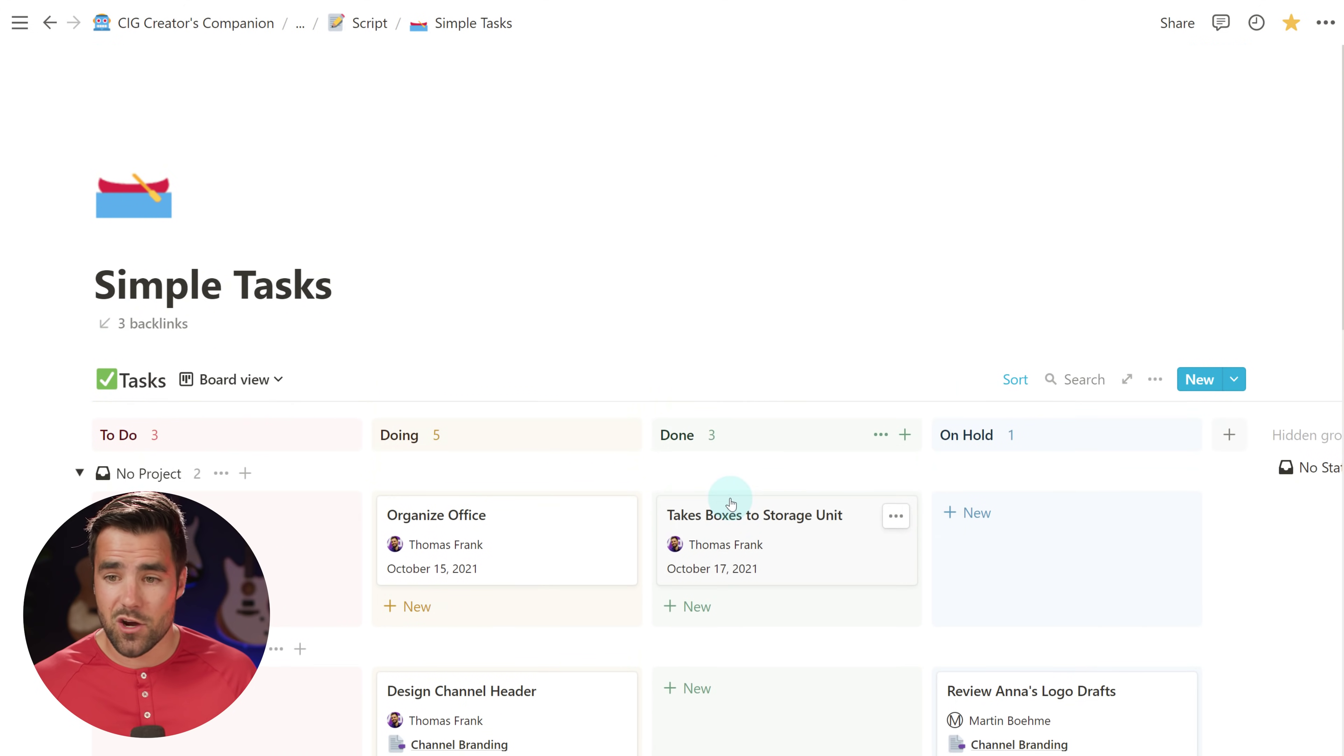
Set the board's sub-group order to Manual, drag Channel Branding to the top, then open the Tasks views list.
{"action": "left_click", "coordinate": [1155, 179]}
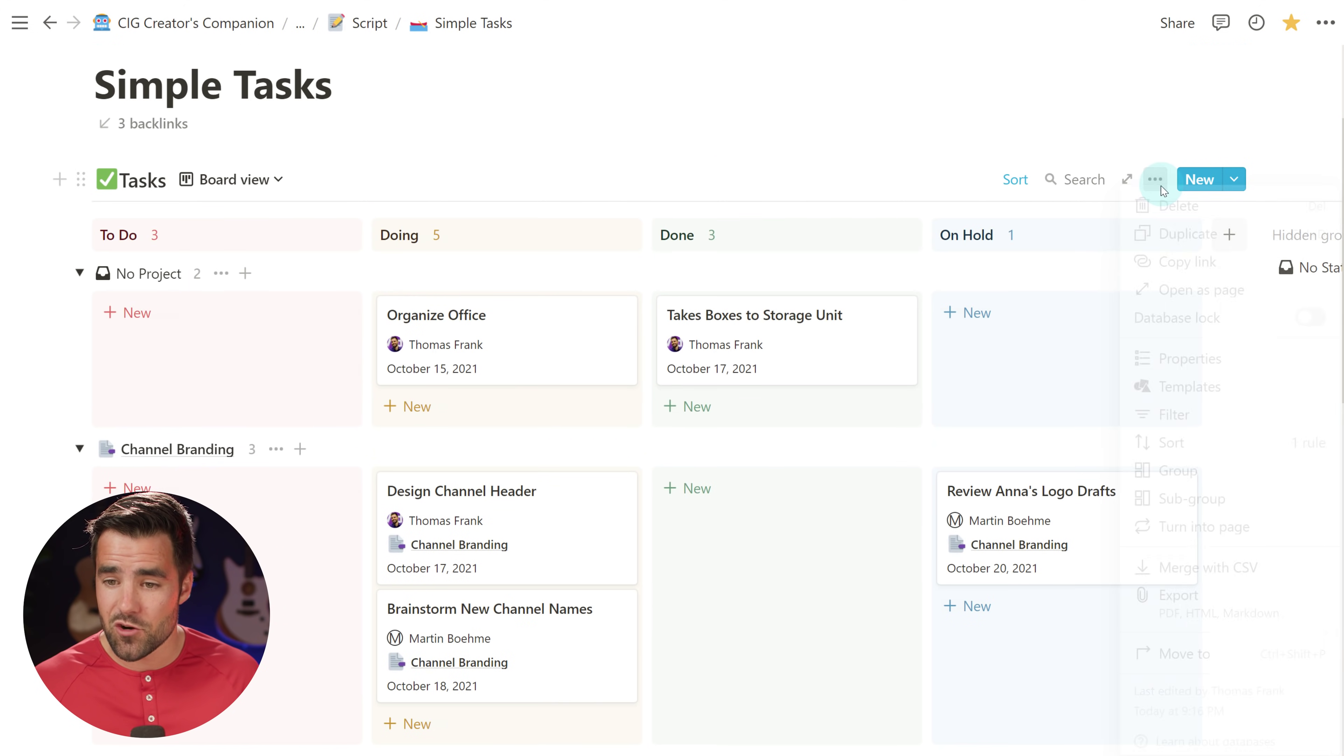
{"action": "left_click", "coordinate": [1197, 499]}
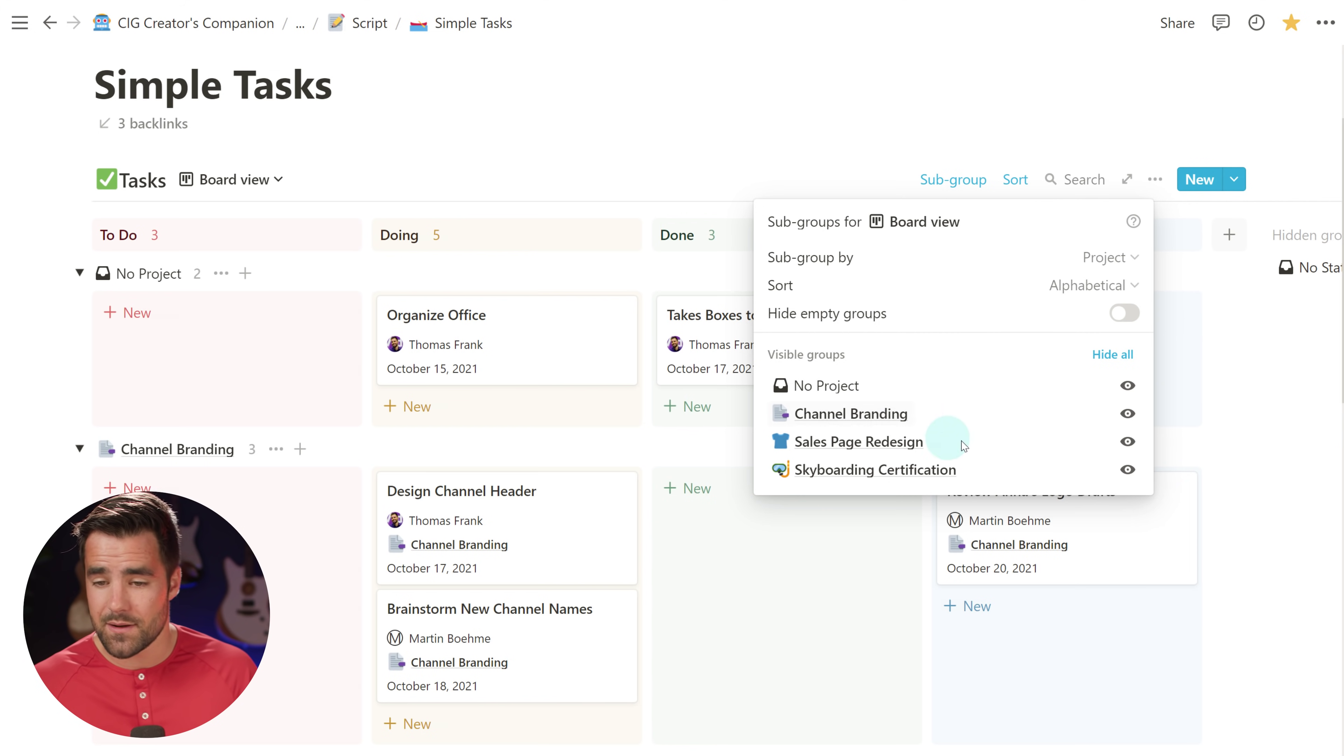
{"action": "left_click", "coordinate": [1087, 286]}
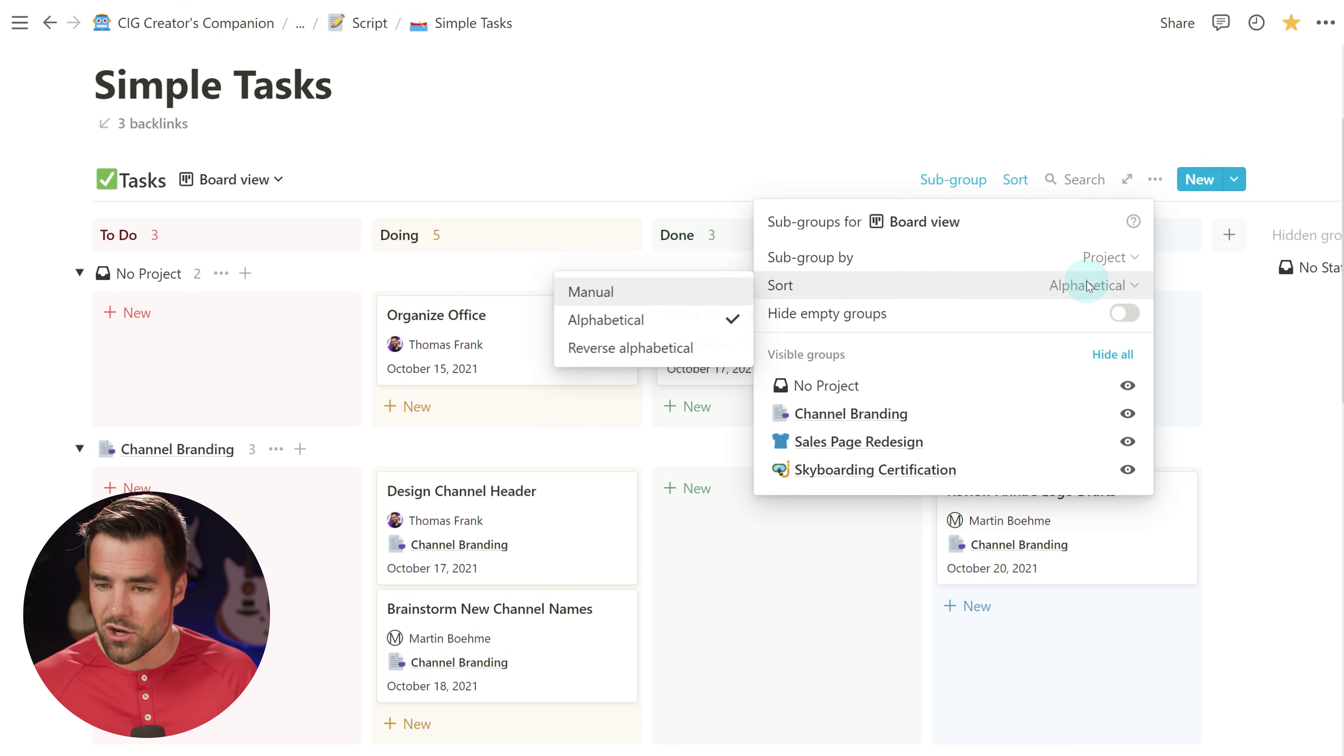
{"action": "left_click", "coordinate": [612, 294]}
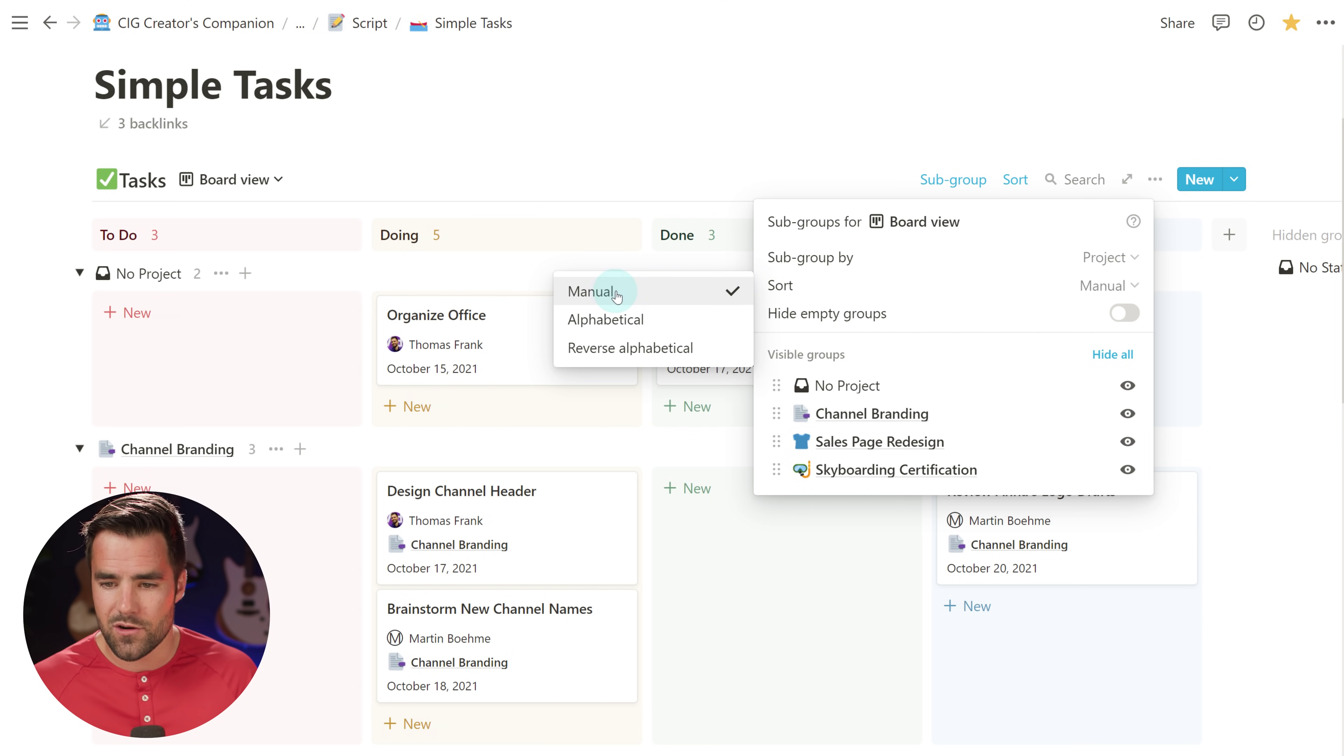
{"action": "left_click", "coordinate": [984, 322]}
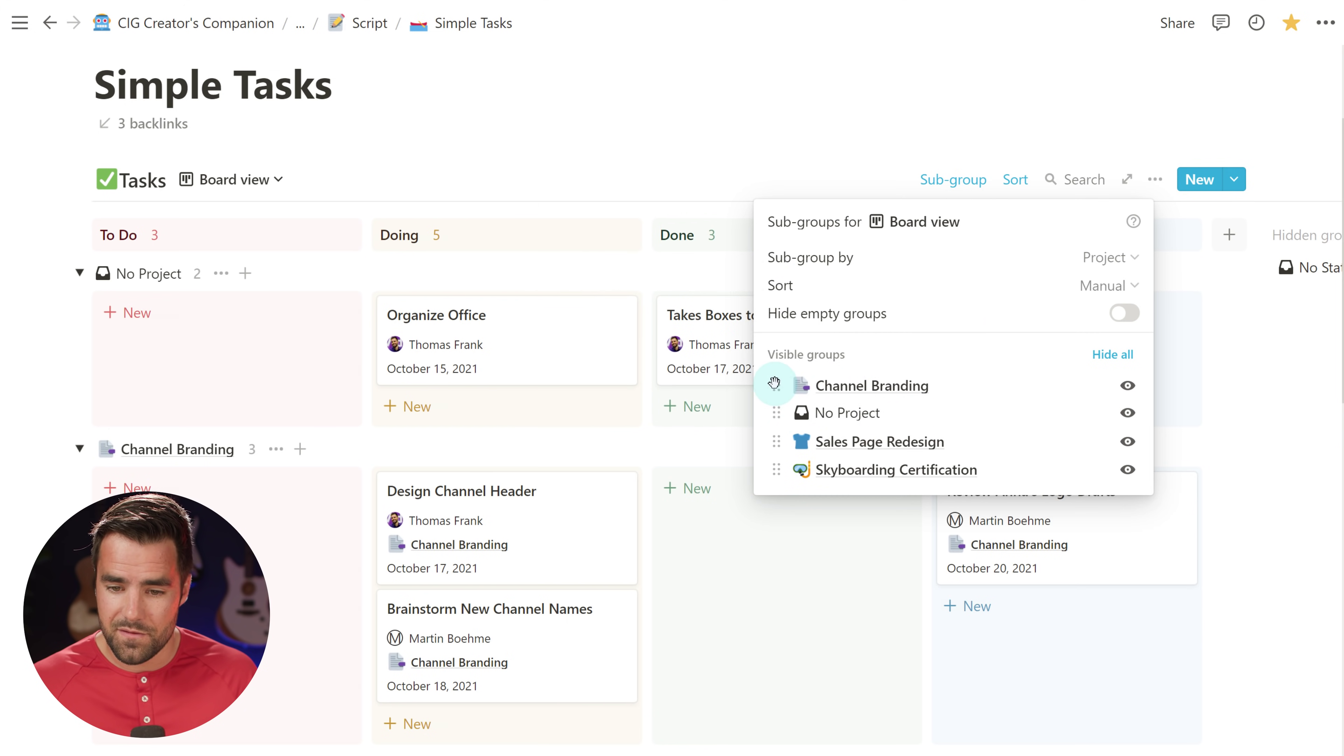
{"action": "mouse_move", "coordinate": [774, 424]}
{"action": "left_mouse_down"}
{"action": "mouse_move", "coordinate": [776, 408]}
{"action": "mouse_move", "coordinate": [778, 442]}
{"action": "left_mouse_up"}
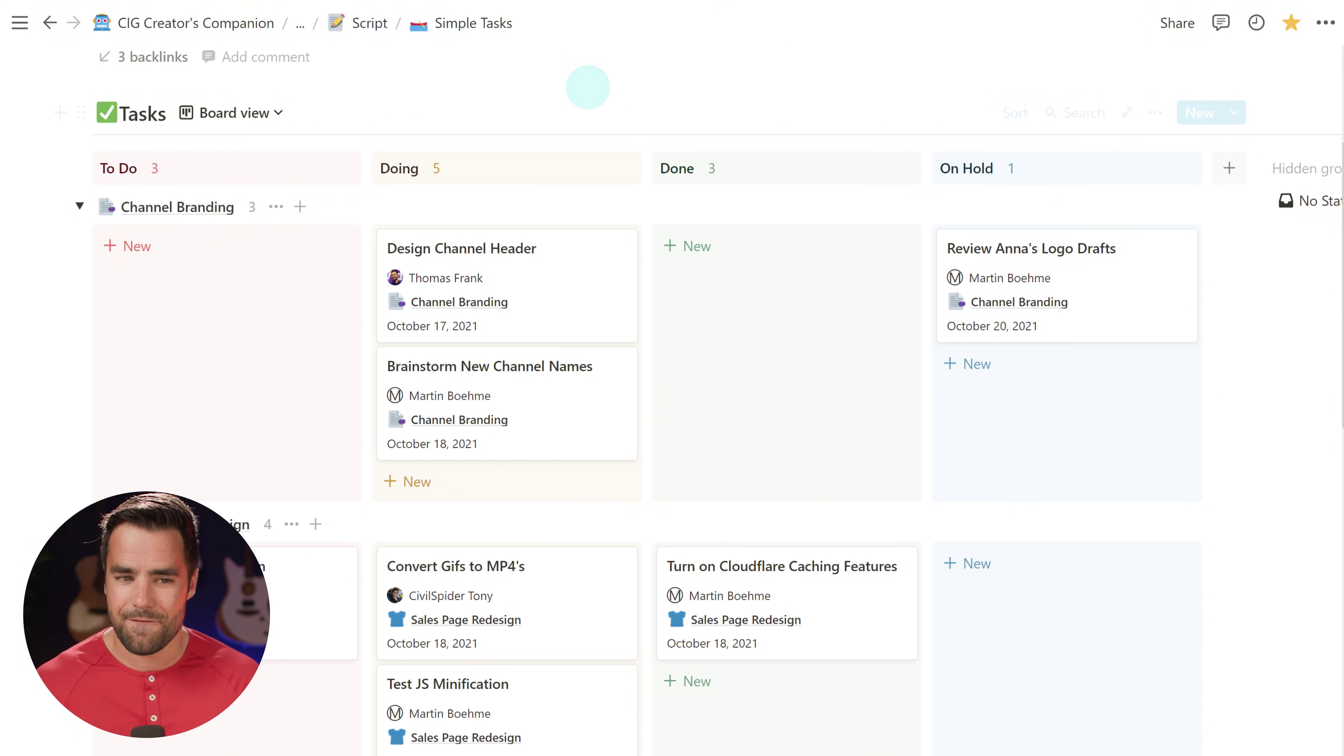
{"action": "left_click", "coordinate": [233, 113]}
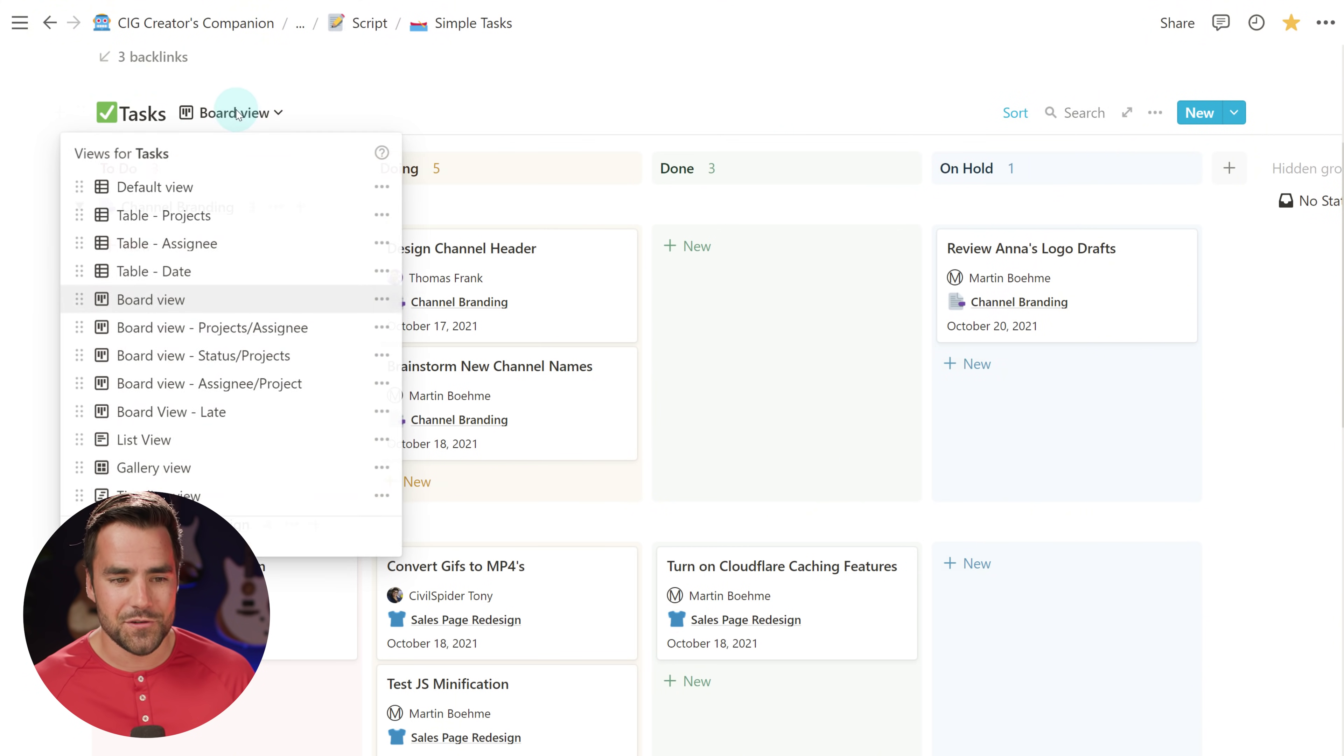
Show Tasks as Table - Assignee, browse the per-person groups, then switch to Table - Date.
{"action": "left_click", "coordinate": [184, 243]}
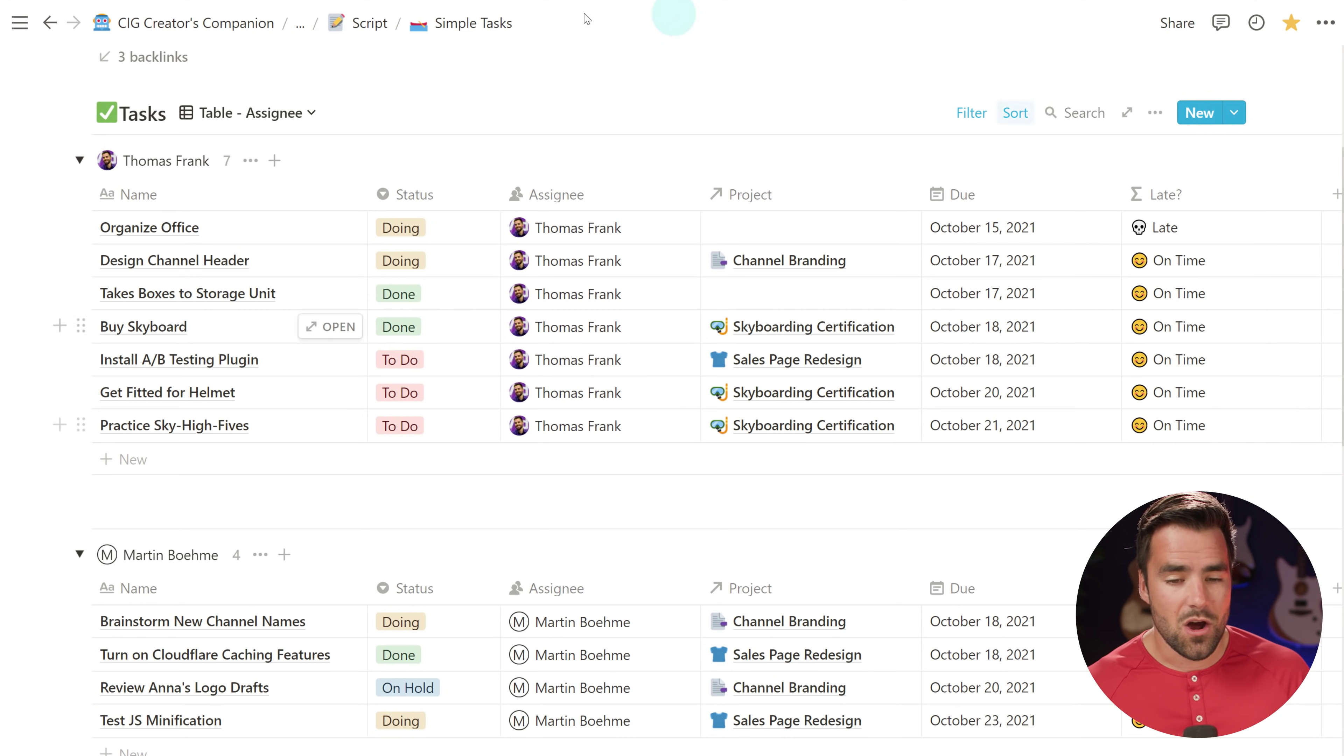
{"action": "scroll", "coordinate": [652, 279], "scroll_direction": "down", "scroll_amount": 5}
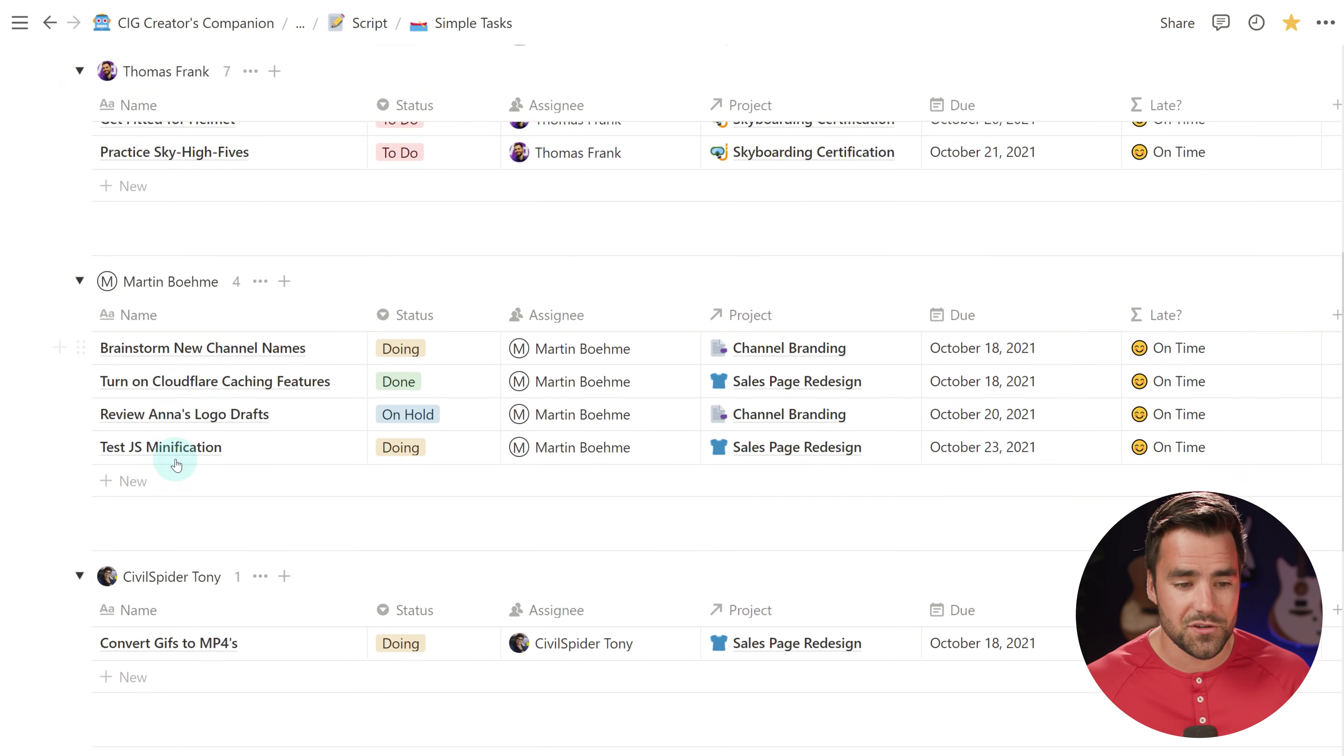
{"action": "scroll", "coordinate": [204, 336], "scroll_direction": "down", "scroll_amount": 3}
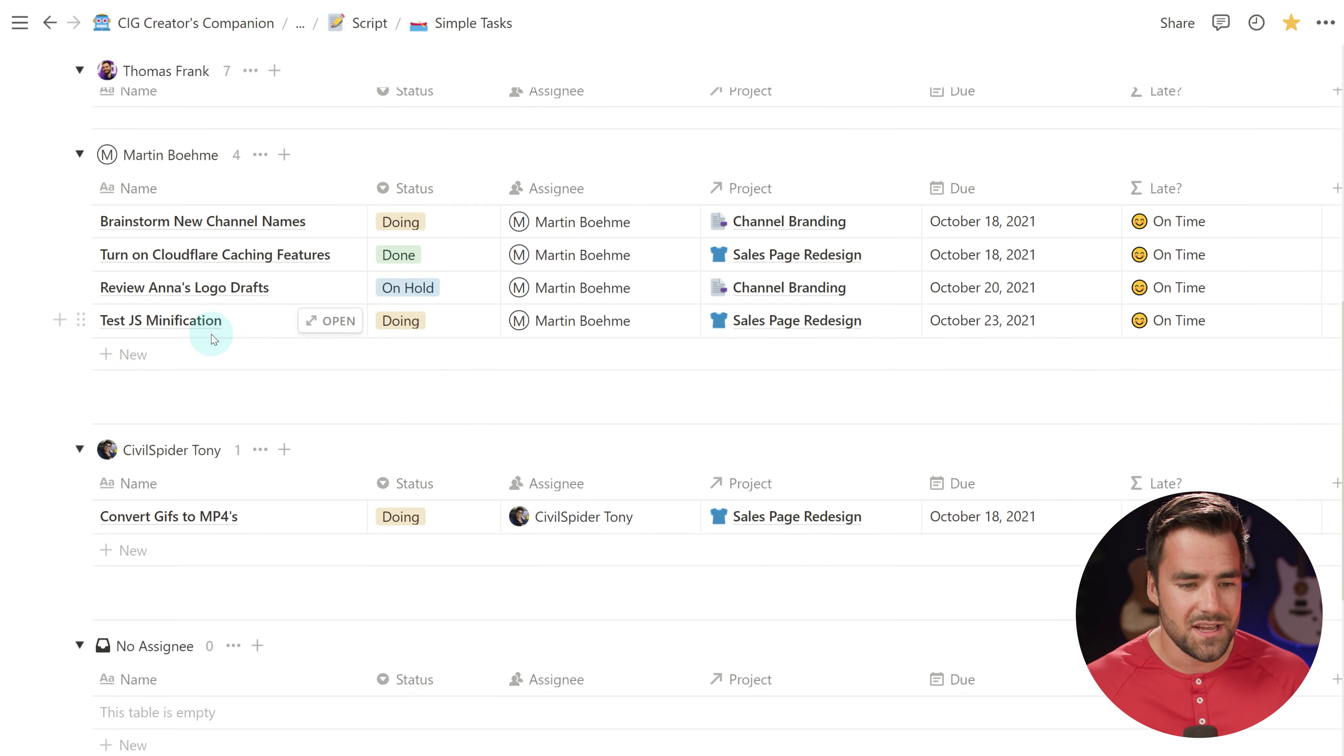
{"action": "scroll", "coordinate": [188, 419], "scroll_direction": "up", "scroll_amount": 4}
{"action": "scroll", "coordinate": [303, 360], "scroll_direction": "down", "scroll_amount": 6}
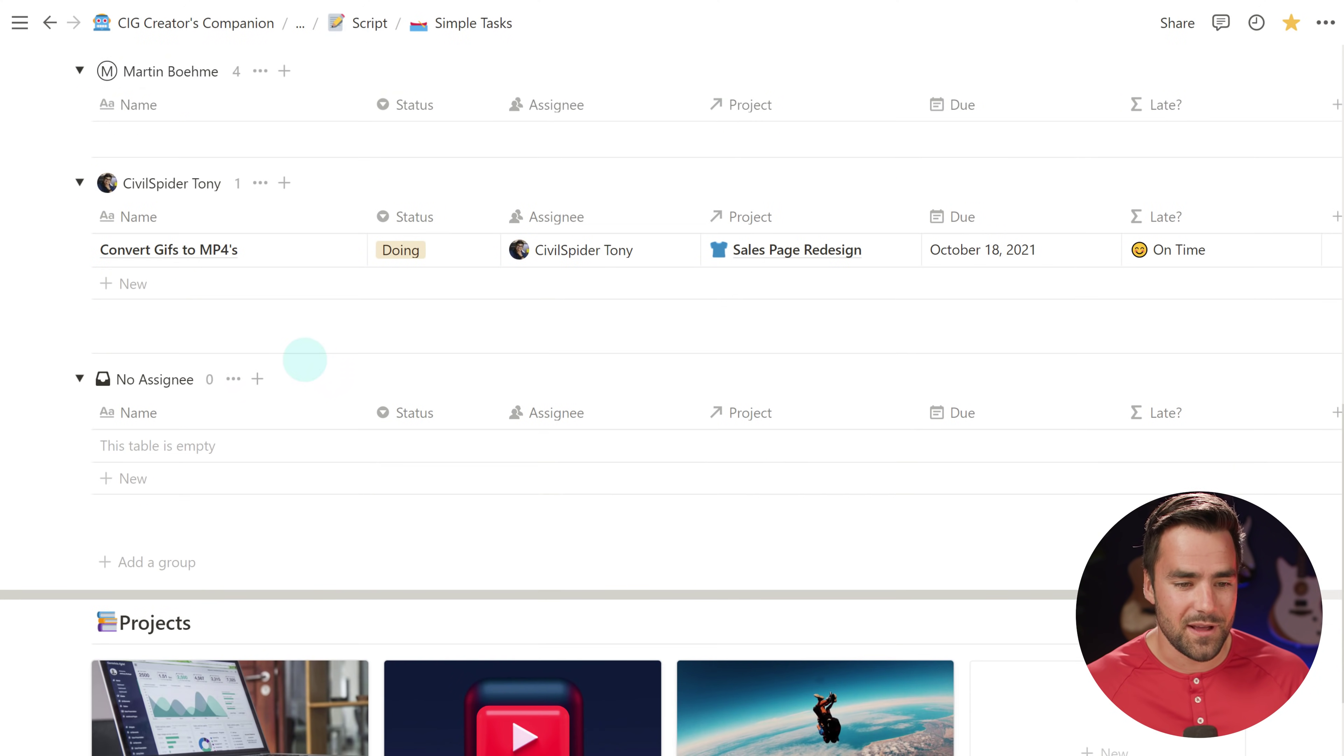
{"action": "scroll", "coordinate": [212, 445], "scroll_direction": "up", "scroll_amount": 6}
{"action": "scroll", "coordinate": [214, 446], "scroll_direction": "up", "scroll_amount": 3}
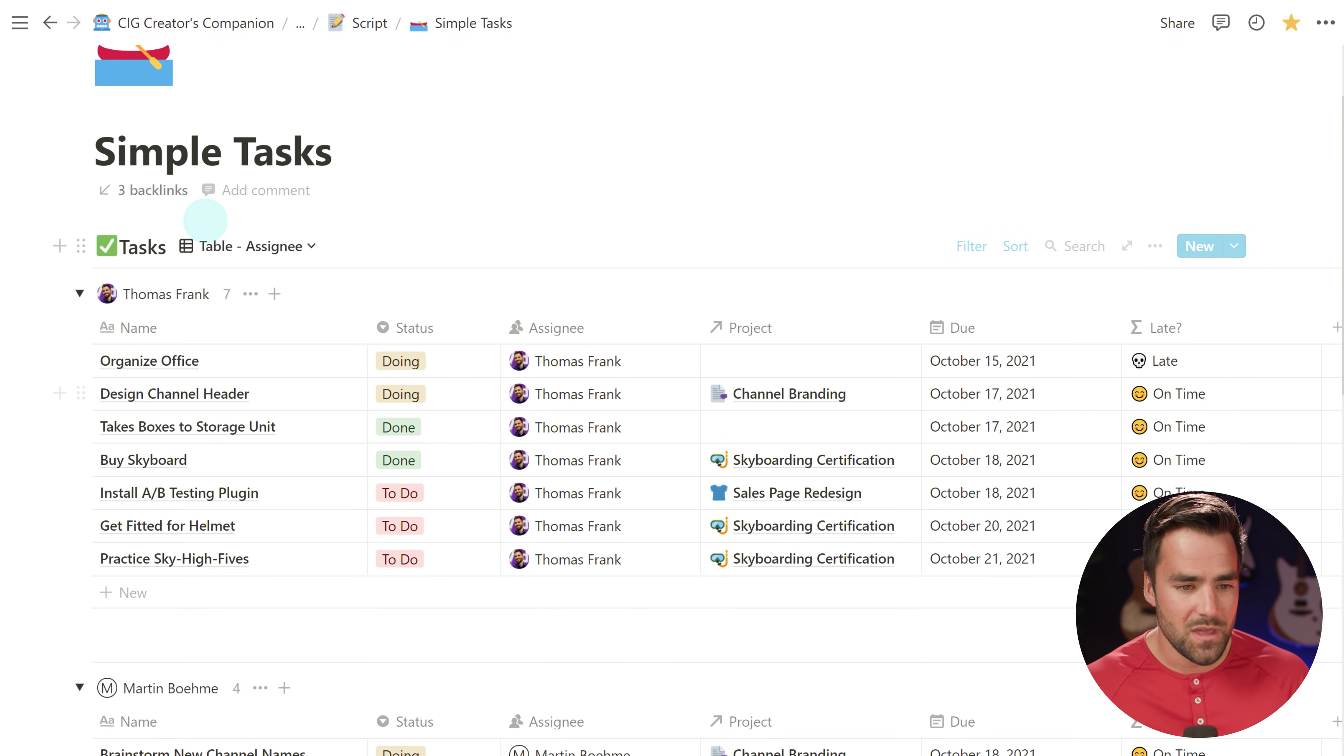
{"action": "left_click", "coordinate": [280, 246]}
{"action": "left_click", "coordinate": [225, 405]}
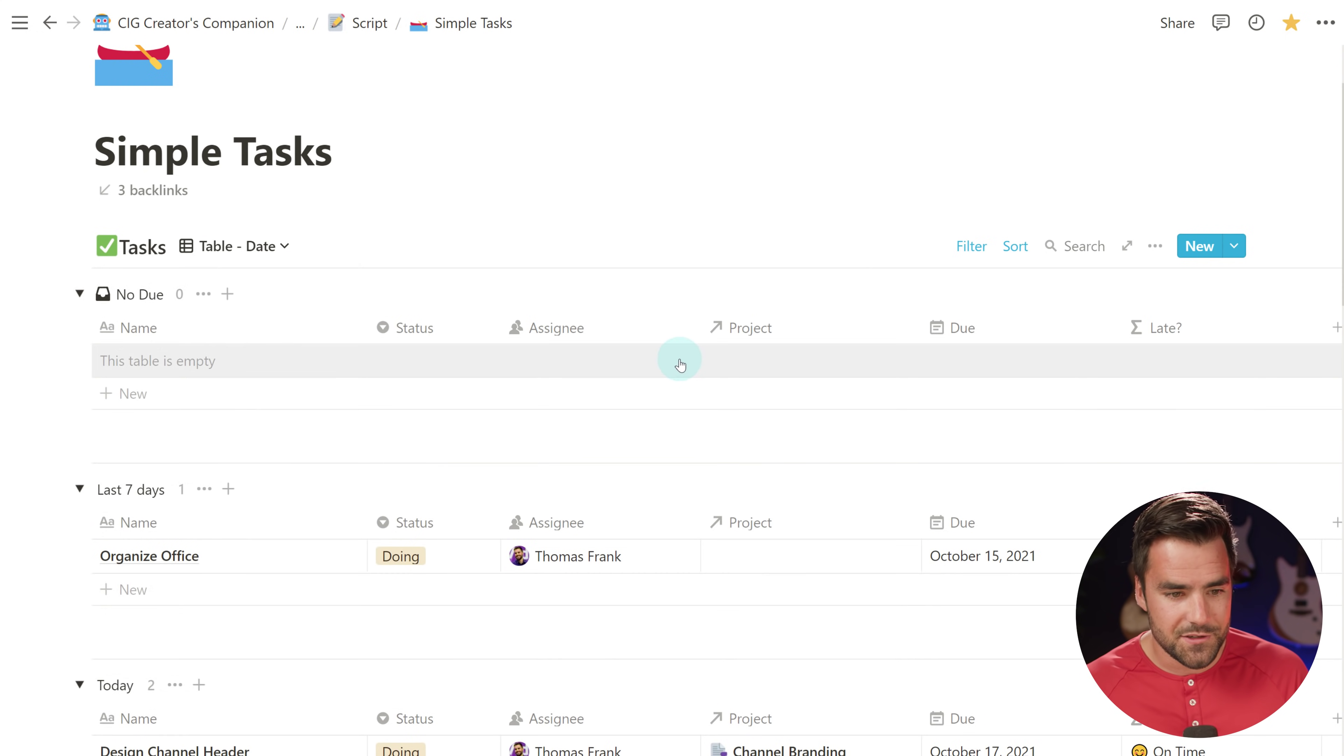
Scroll through the Table - Date view's relative due-date groups.
{"action": "scroll", "coordinate": [679, 362], "scroll_direction": "down", "scroll_amount": 4}
{"action": "scroll", "coordinate": [150, 261], "scroll_direction": "down", "scroll_amount": 6}
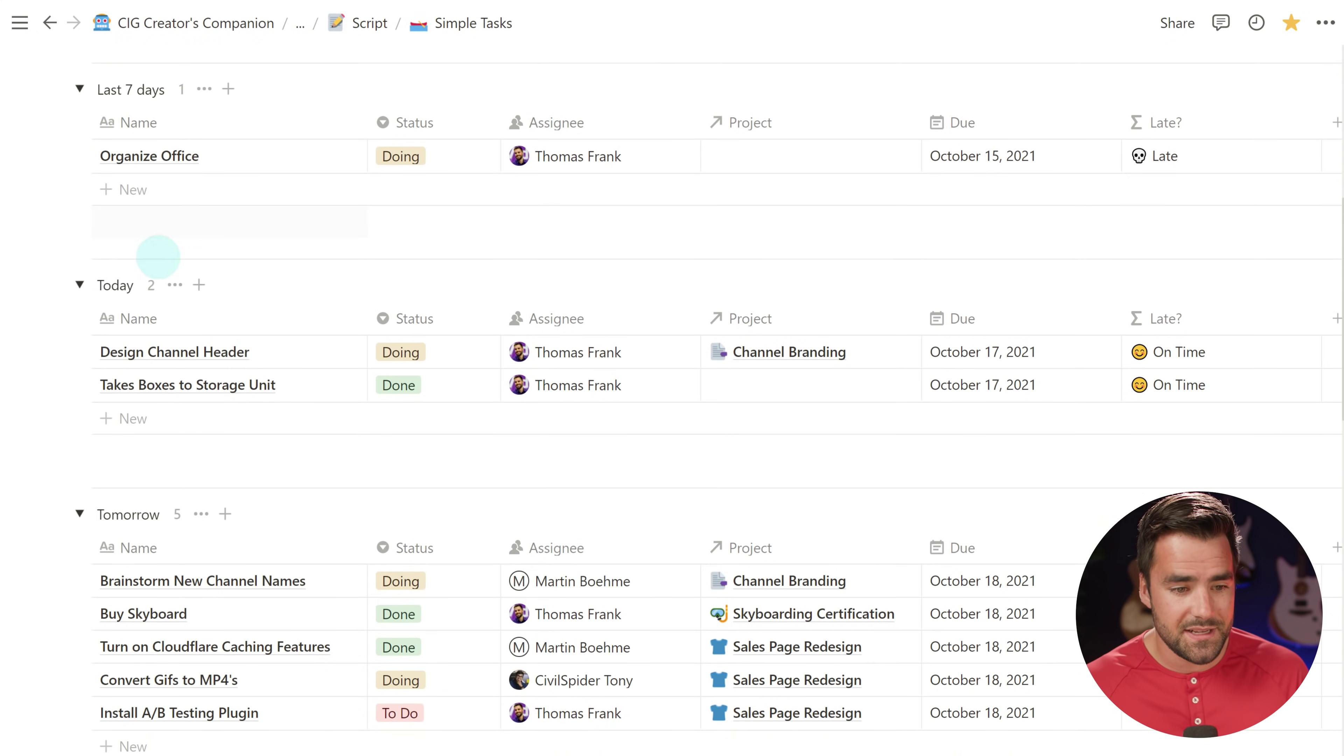
{"action": "scroll", "coordinate": [167, 329], "scroll_direction": "down", "scroll_amount": 3}
{"action": "scroll", "coordinate": [172, 362], "scroll_direction": "up", "scroll_amount": 9}
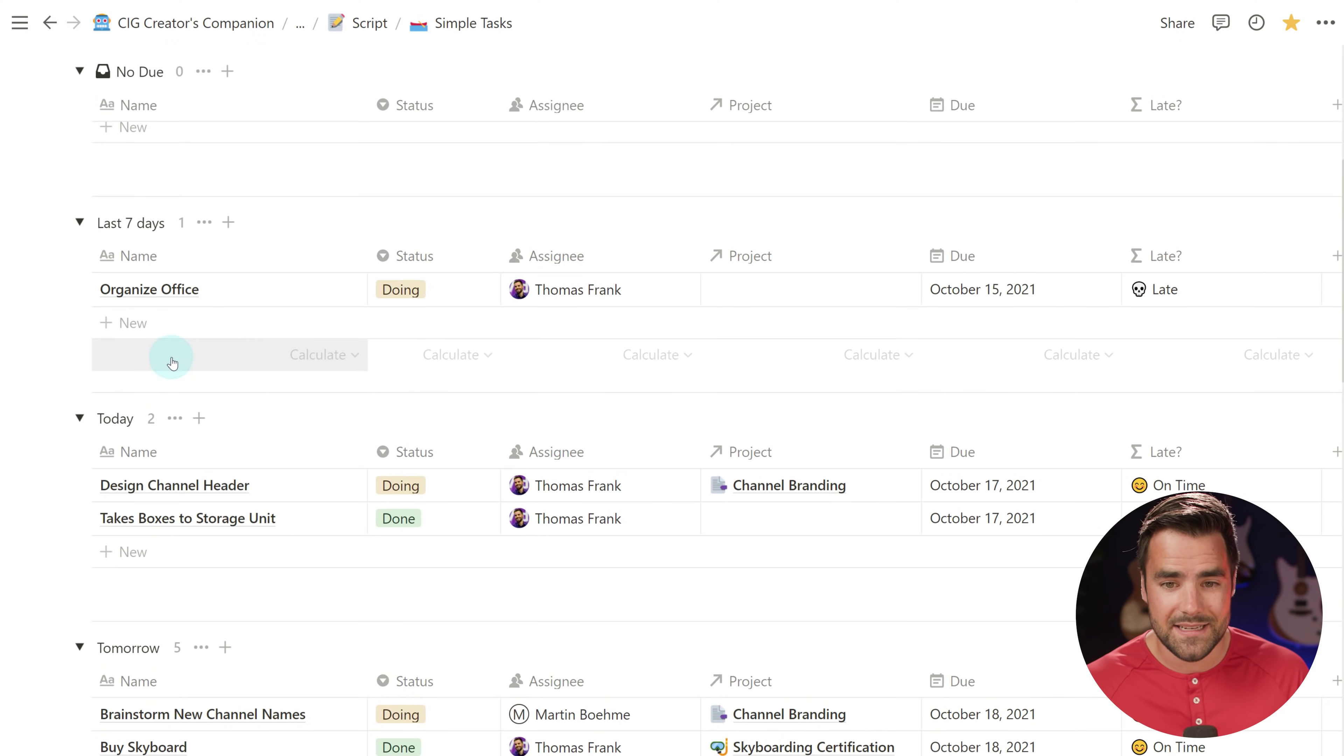
{"action": "scroll", "coordinate": [170, 360], "scroll_direction": "up", "scroll_amount": 3}
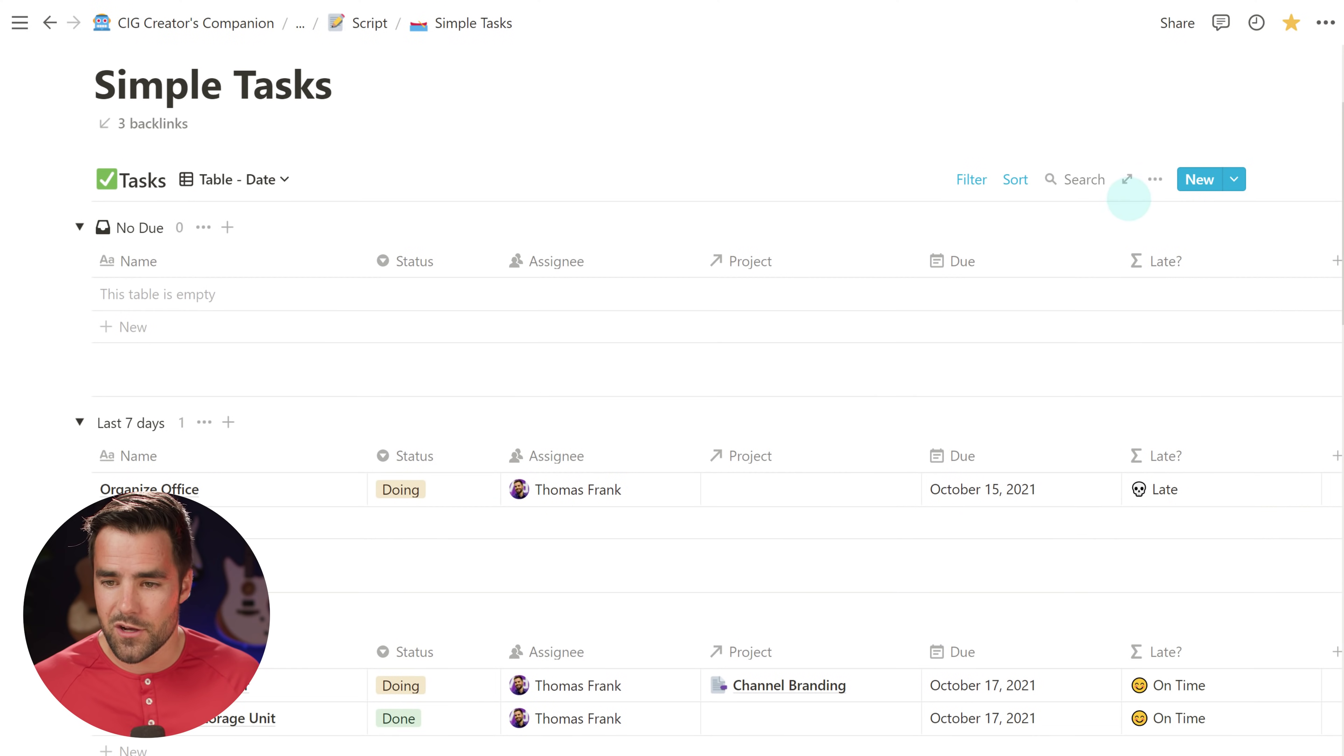
Regroup the Table - Date view by the Due property at Week granularity.
{"action": "left_click", "coordinate": [1154, 179]}
{"action": "left_click", "coordinate": [1166, 466]}
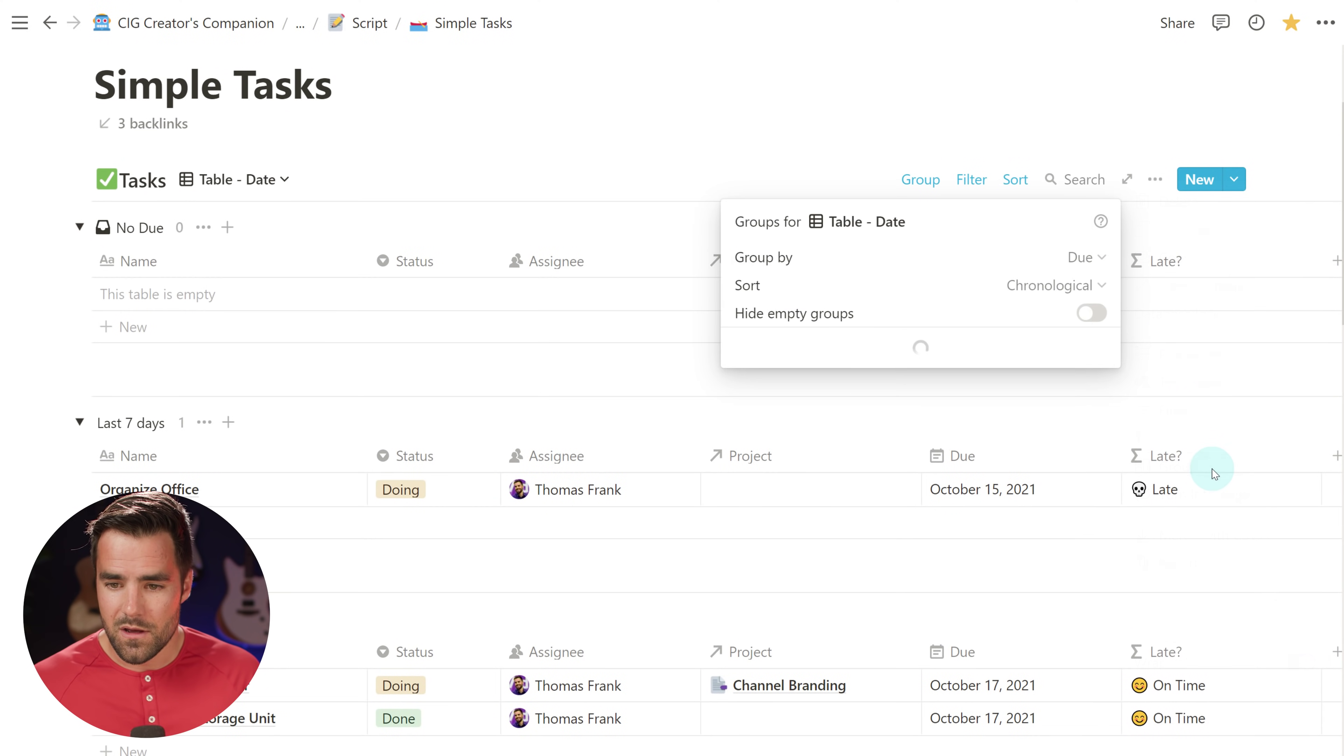
{"action": "left_click", "coordinate": [1088, 258]}
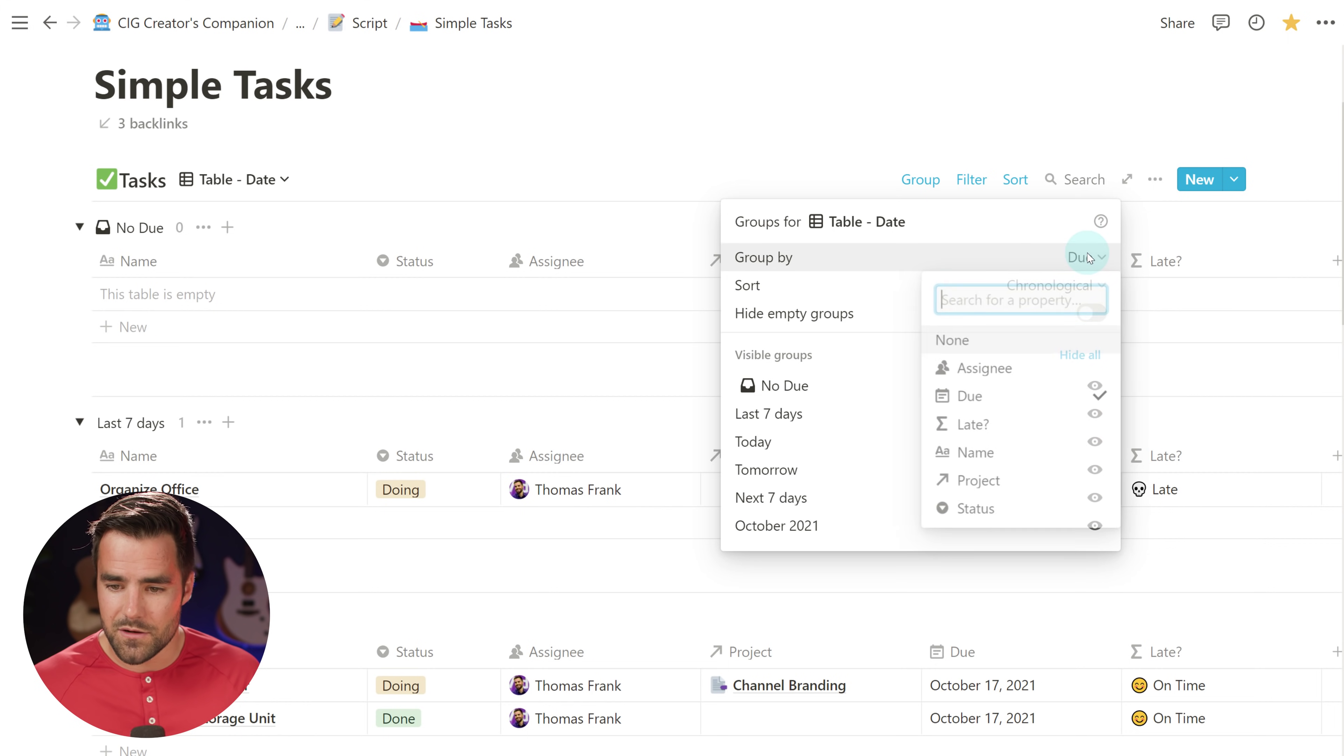
{"action": "left_click", "coordinate": [1032, 402]}
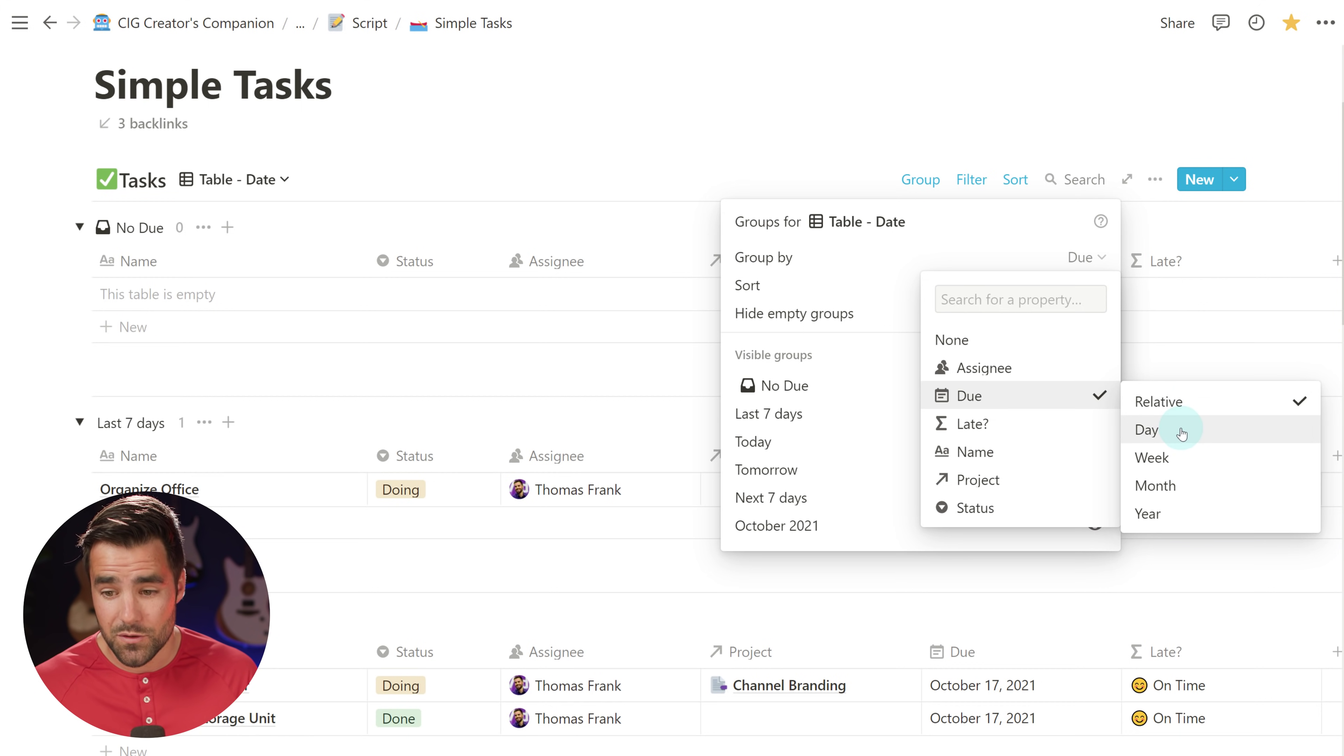
{"action": "left_click", "coordinate": [1199, 469]}
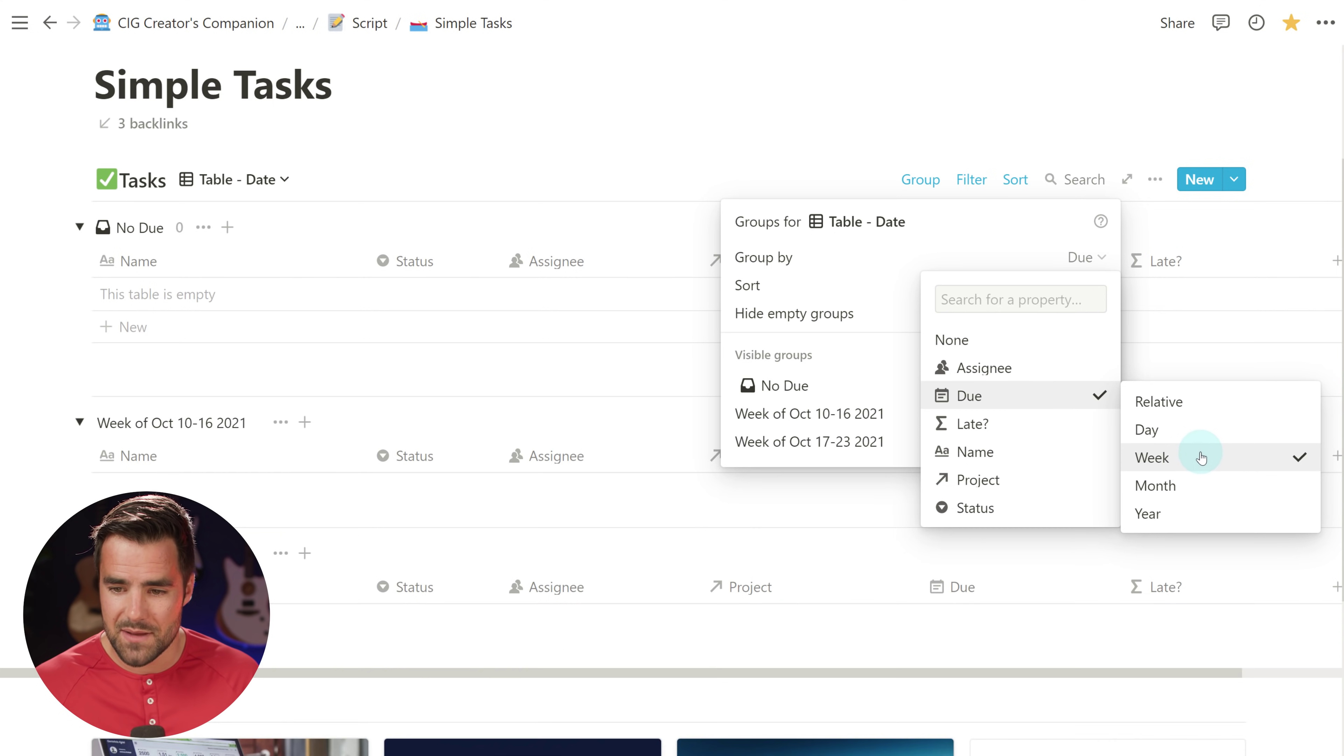
{"action": "left_click", "coordinate": [746, 102]}
{"action": "left_click", "coordinate": [779, 148]}
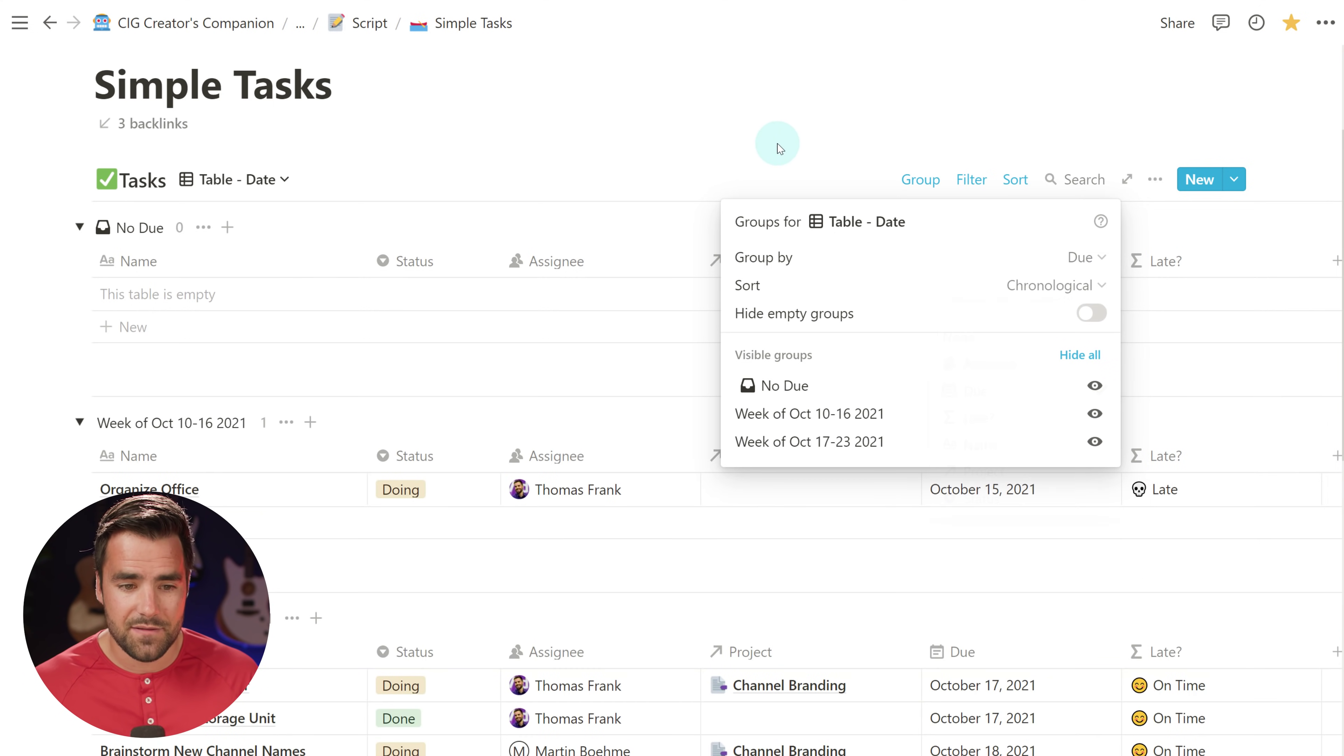
{"action": "left_click", "coordinate": [728, 130]}
Review the new weekly groups such as Oct 10-16 and Oct 17-23, and open the views list.
{"action": "scroll", "coordinate": [415, 390], "scroll_direction": "down", "scroll_amount": 3}
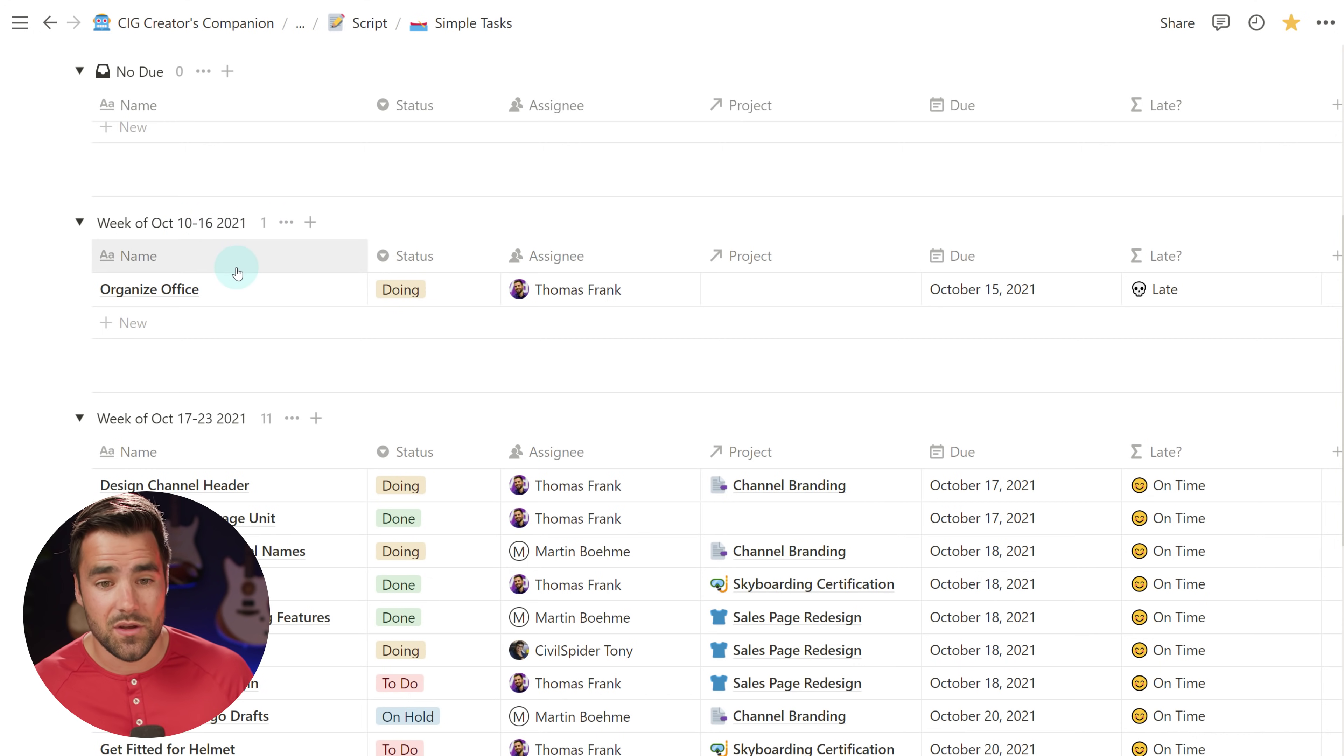
{"action": "scroll", "coordinate": [239, 273], "scroll_direction": "up", "scroll_amount": 3}
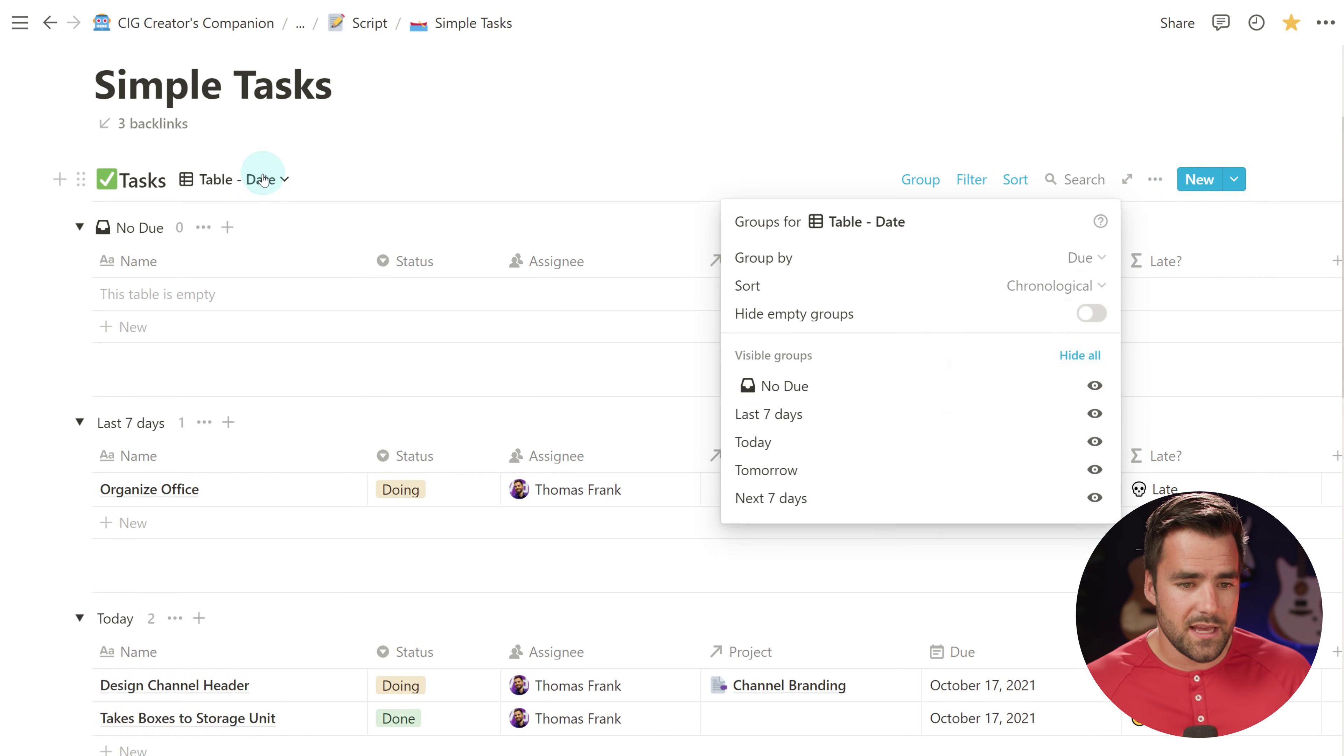
{"action": "left_click", "coordinate": [264, 180]}
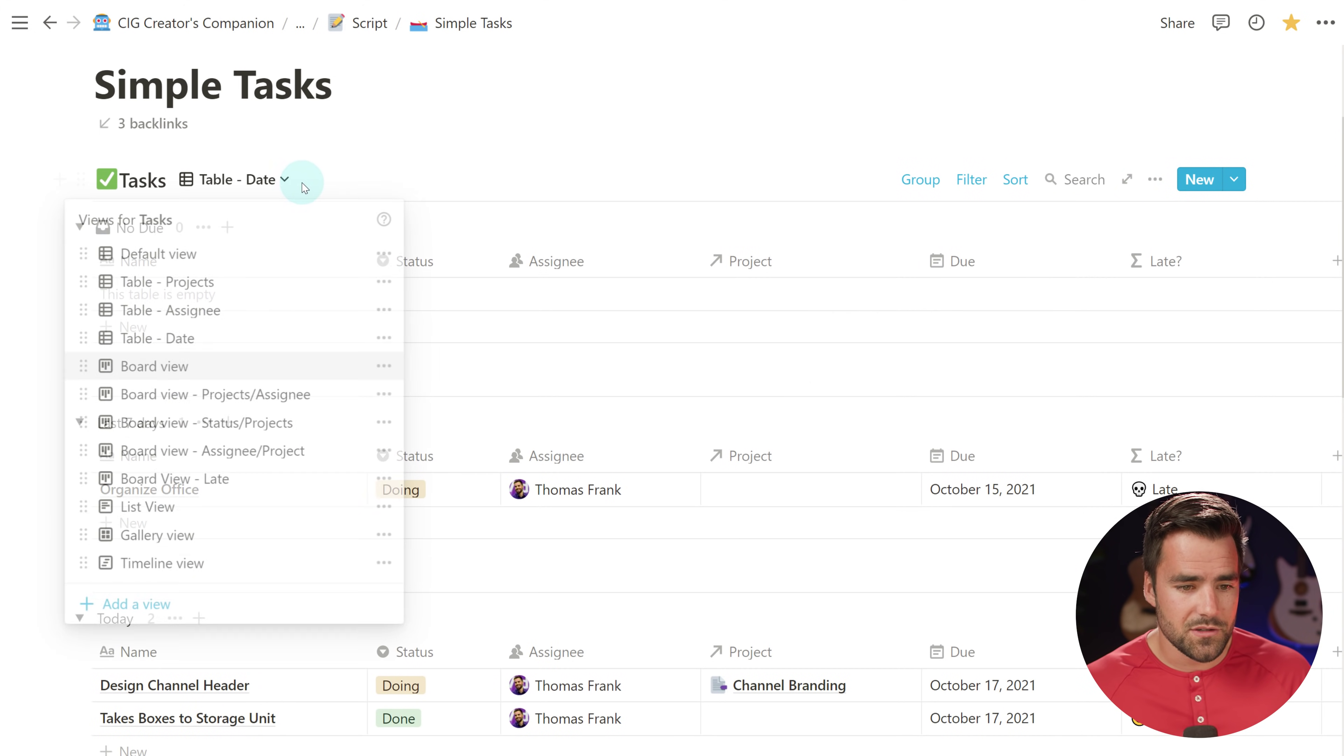
Show Tasks as Board view - Projects/Assignee and scroll through its assignee rows.
{"action": "left_click", "coordinate": [232, 395]}
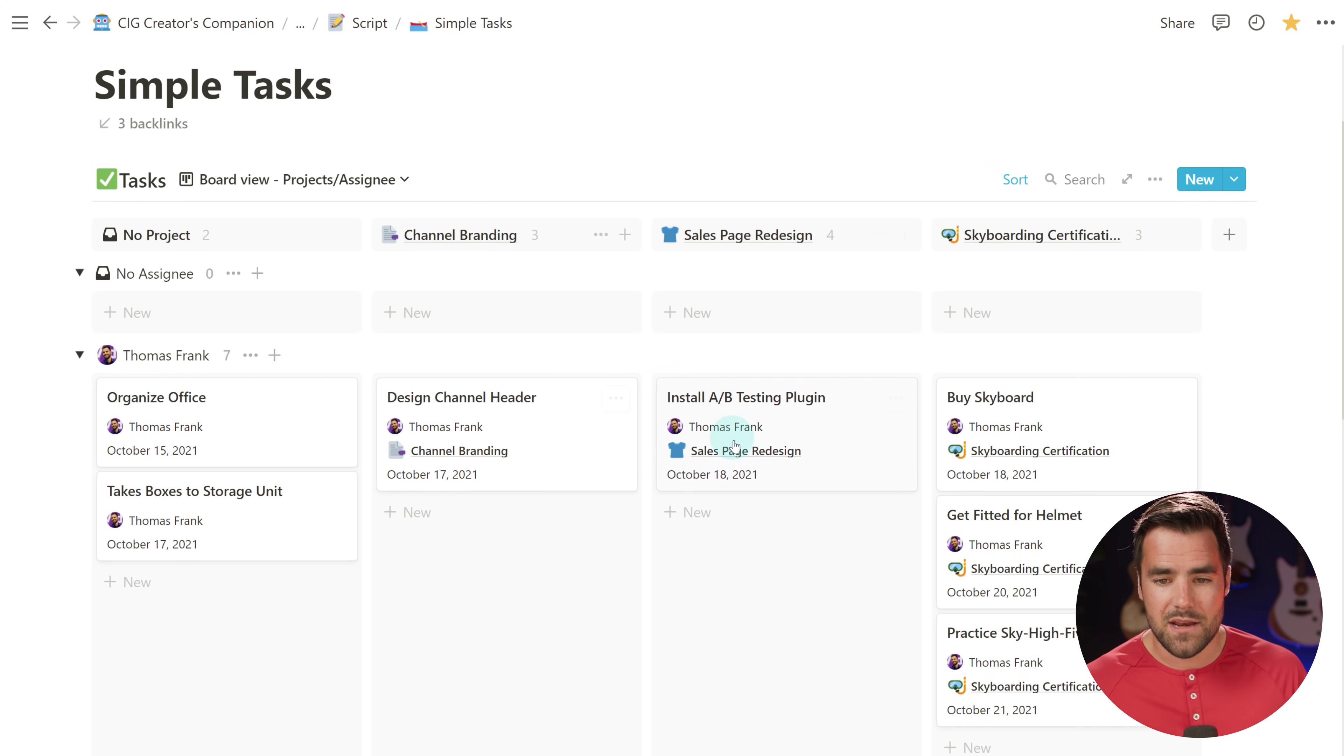
{"action": "scroll", "coordinate": [259, 149], "scroll_direction": "down", "scroll_amount": 3}
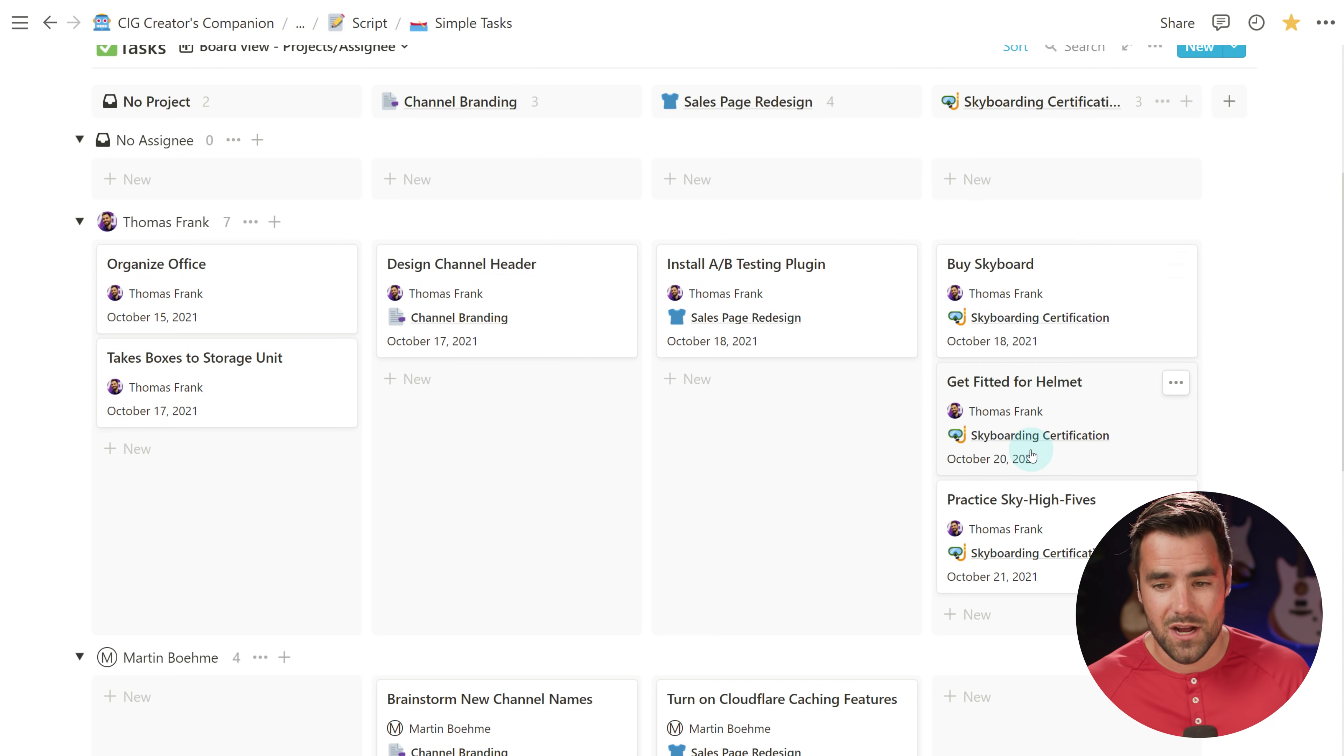
{"action": "scroll", "coordinate": [1064, 455], "scroll_direction": "up", "scroll_amount": 2}
{"action": "left_click", "coordinate": [339, 119]}
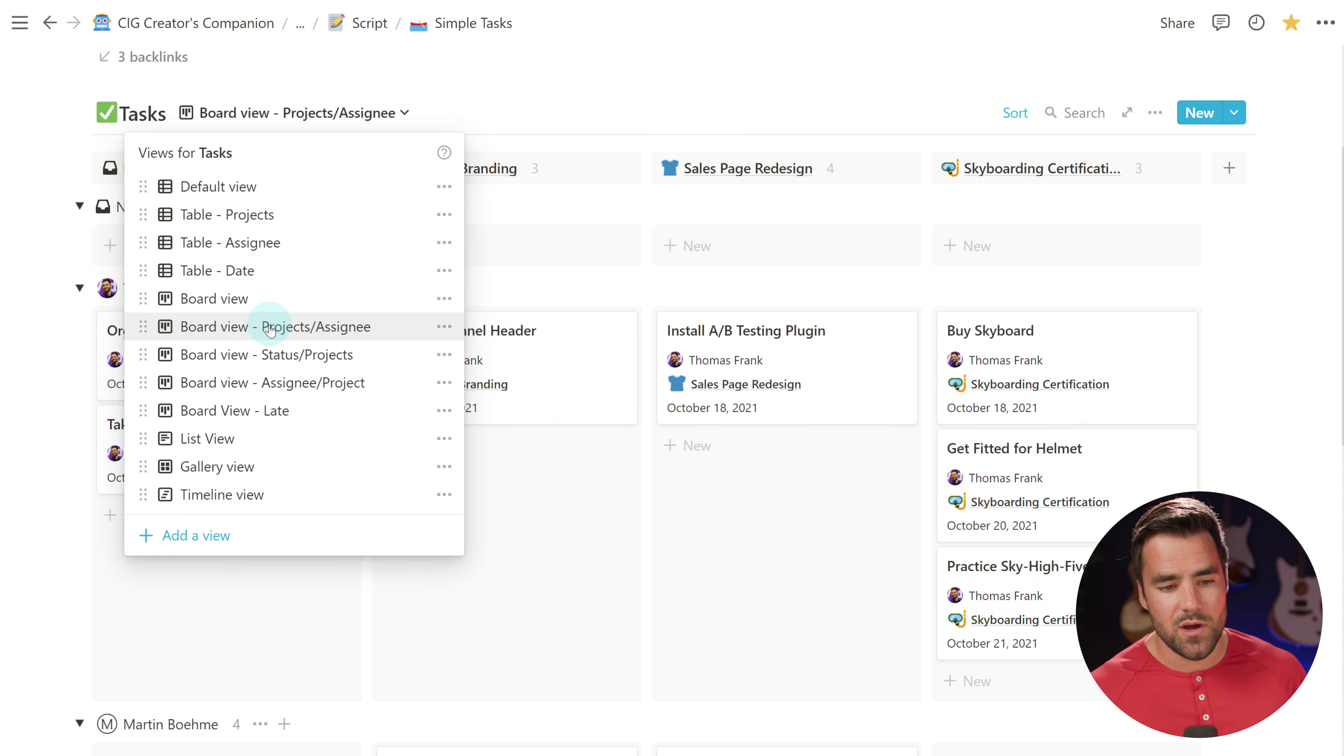
{"action": "left_click", "coordinate": [225, 445]}
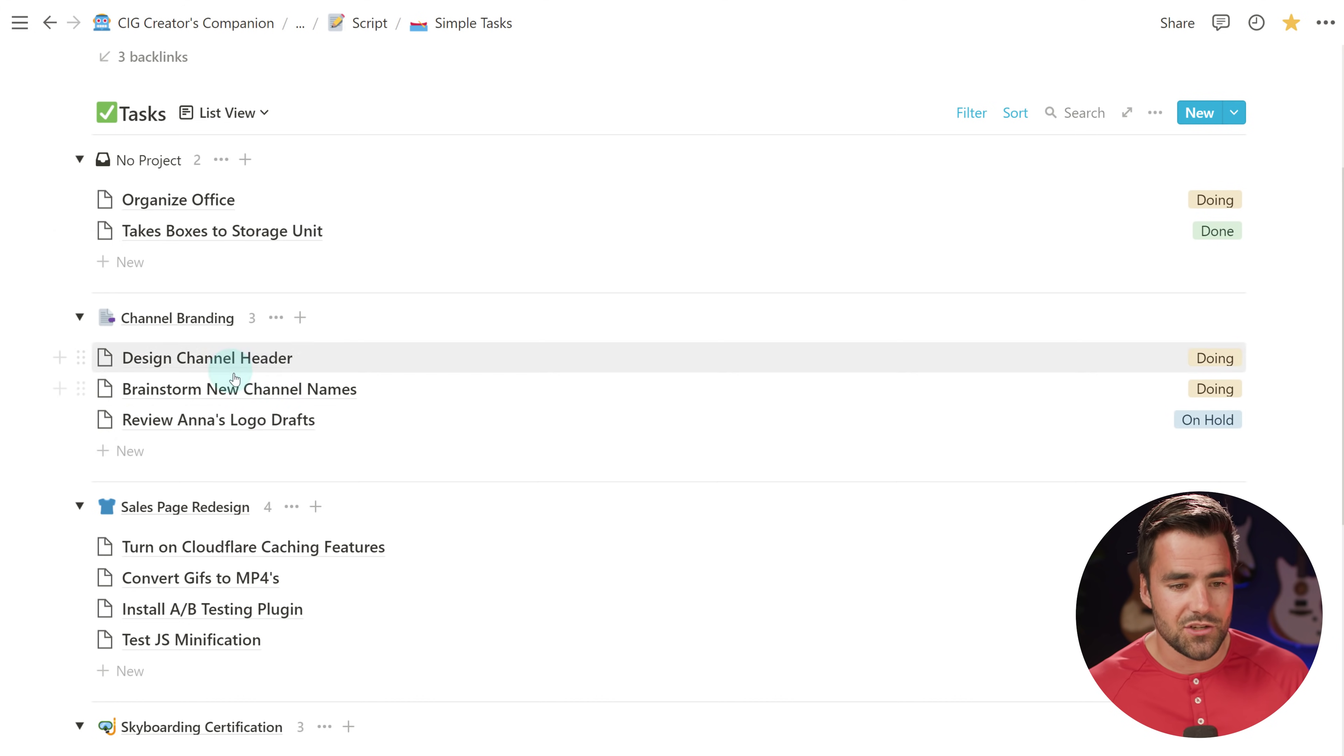
{"action": "left_click", "coordinate": [262, 113]}
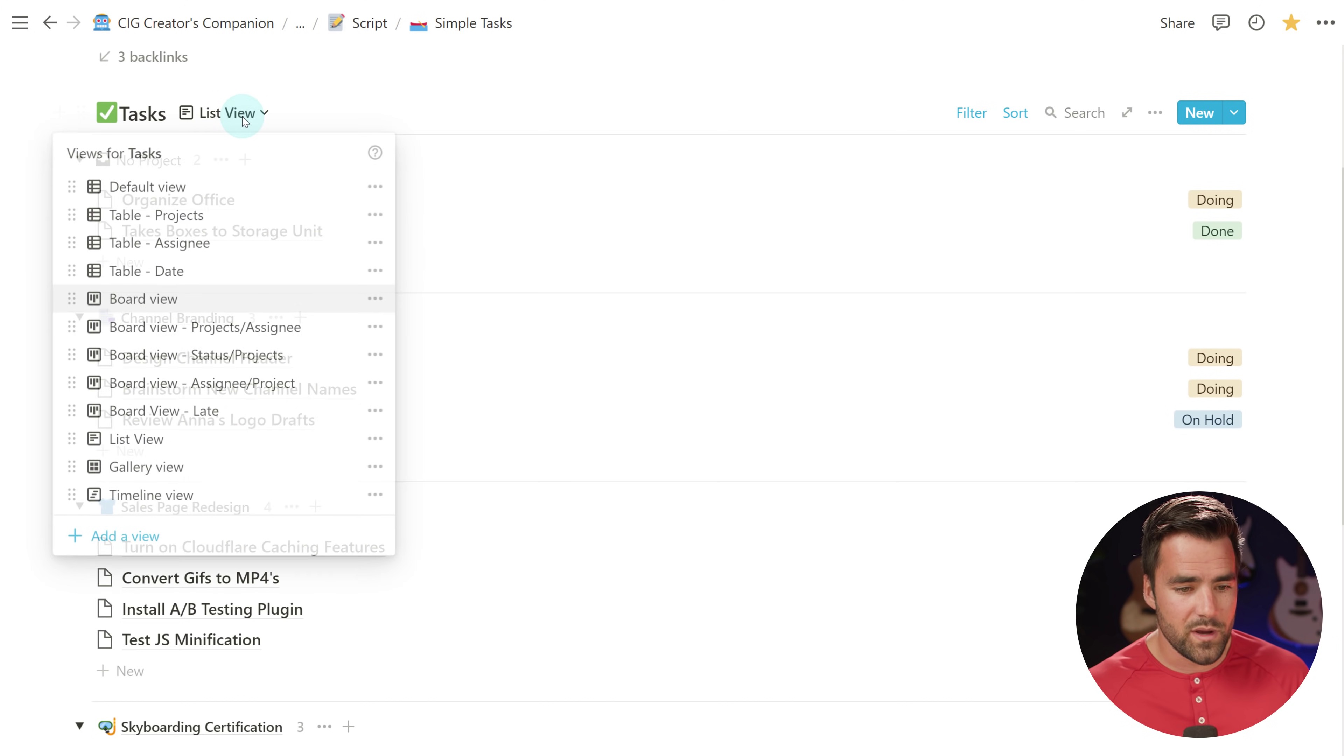
{"action": "left_click", "coordinate": [168, 468]}
{"action": "scroll", "coordinate": [863, 410], "scroll_direction": "down", "scroll_amount": 3}
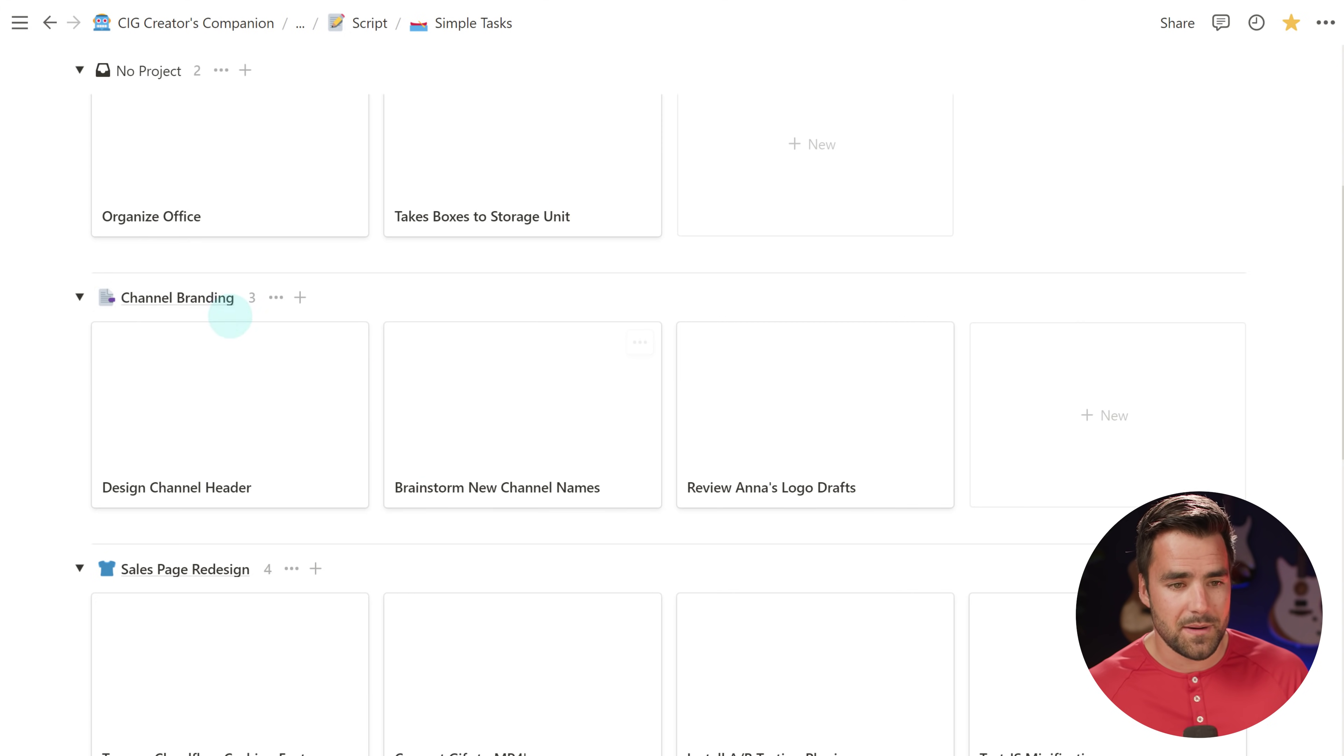
{"action": "scroll", "coordinate": [317, 286], "scroll_direction": "up", "scroll_amount": 4}
{"action": "left_click", "coordinate": [243, 180]}
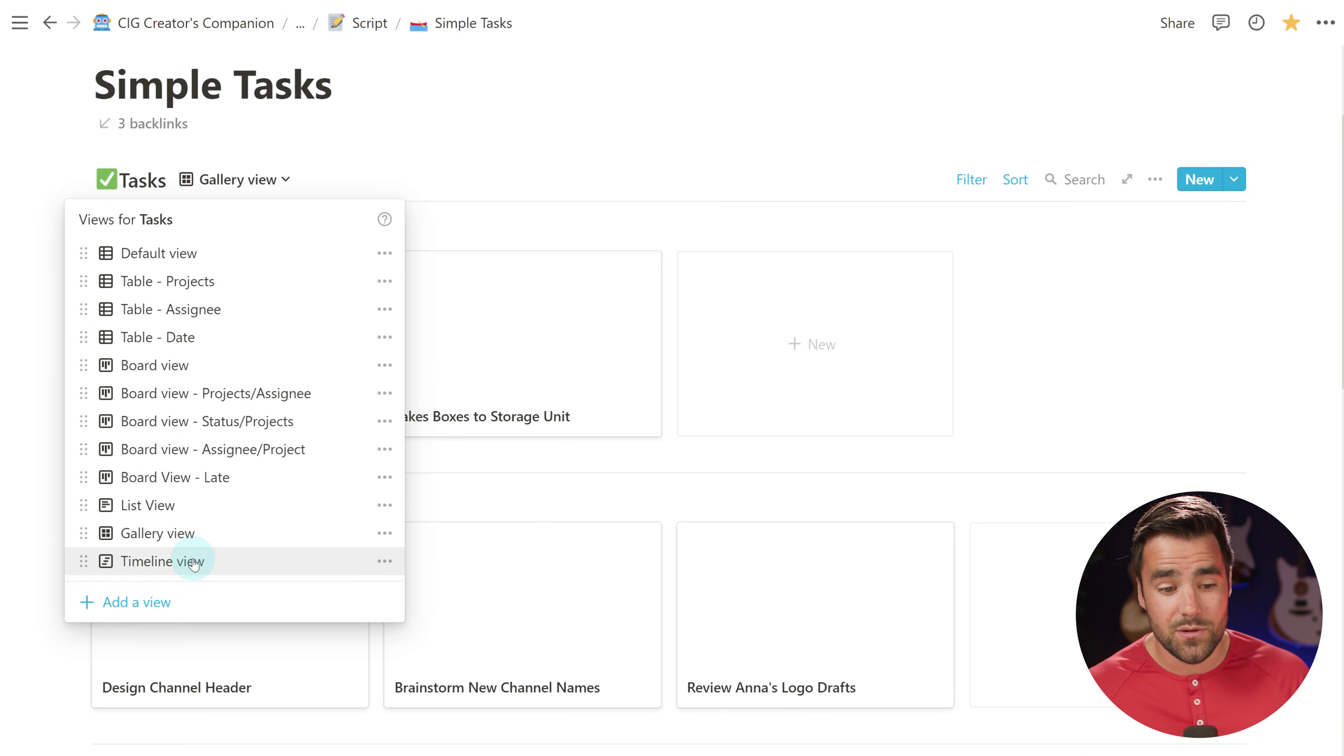
{"action": "left_click", "coordinate": [180, 561]}
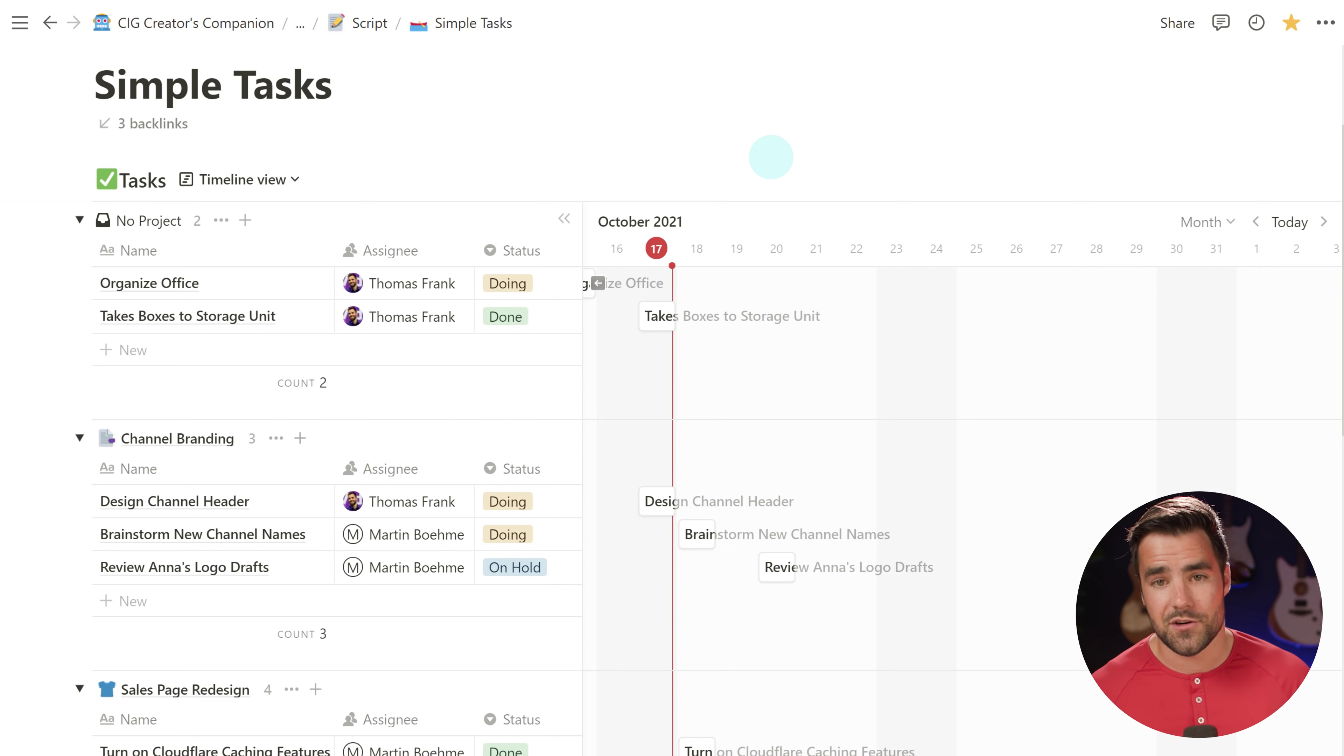
{"action": "scroll", "coordinate": [771, 157], "scroll_direction": "down", "scroll_amount": 2}
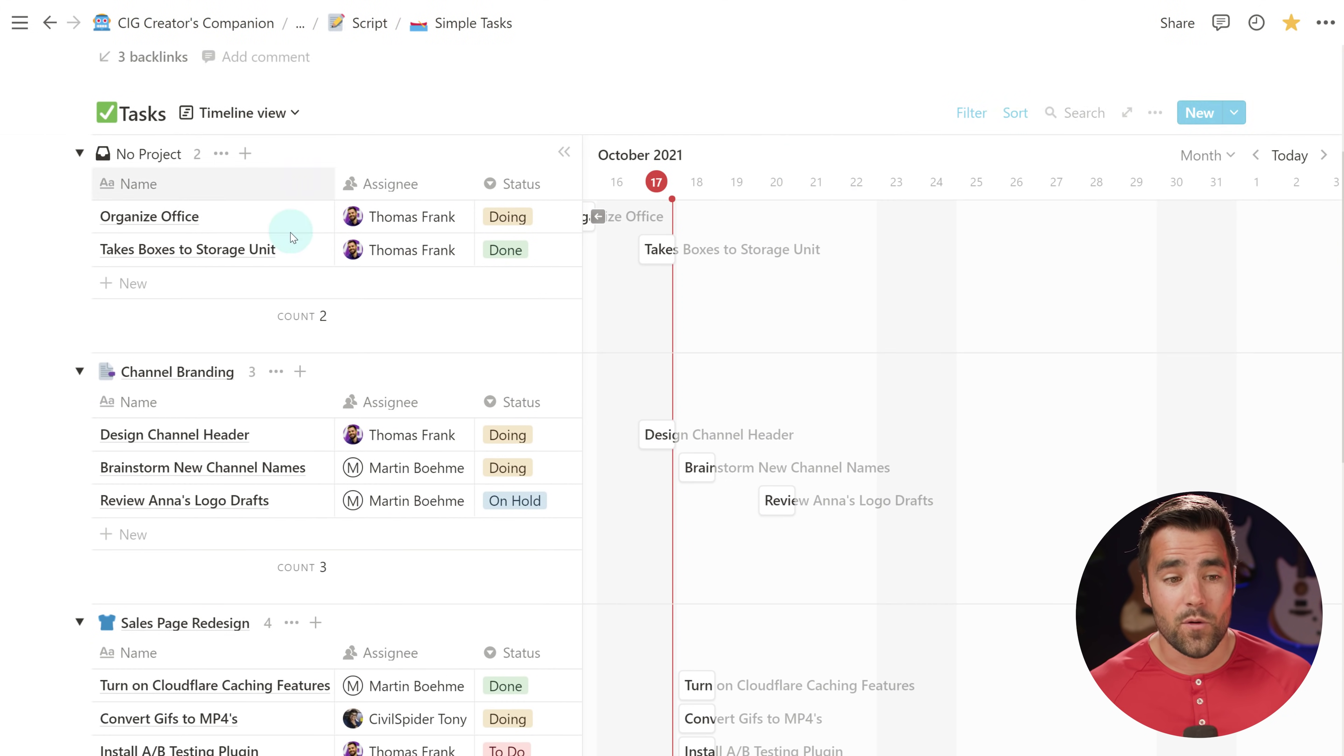
{"action": "scroll", "coordinate": [801, 268], "scroll_direction": "down", "scroll_amount": 4}
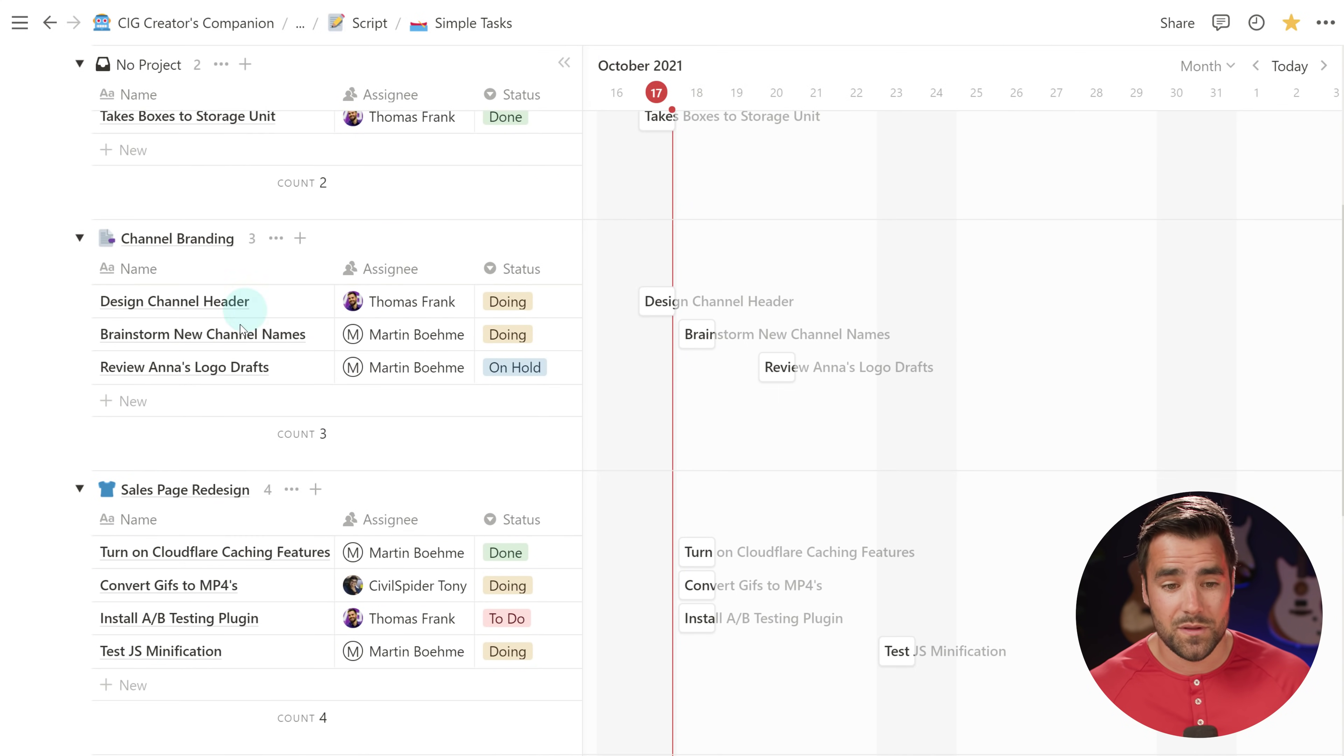
{"action": "scroll", "coordinate": [798, 414], "scroll_direction": "down", "scroll_amount": 10}
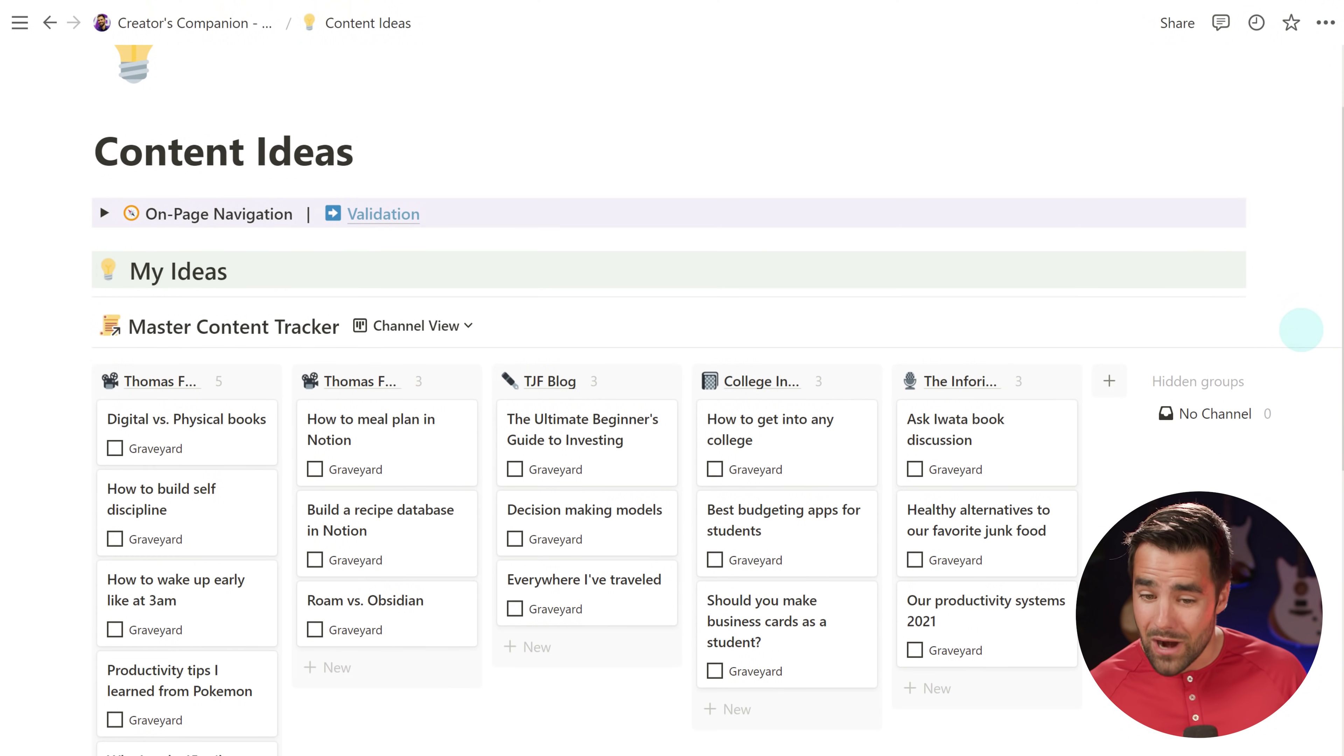
{"action": "scroll", "coordinate": [1301, 329], "scroll_direction": "down", "scroll_amount": 3}
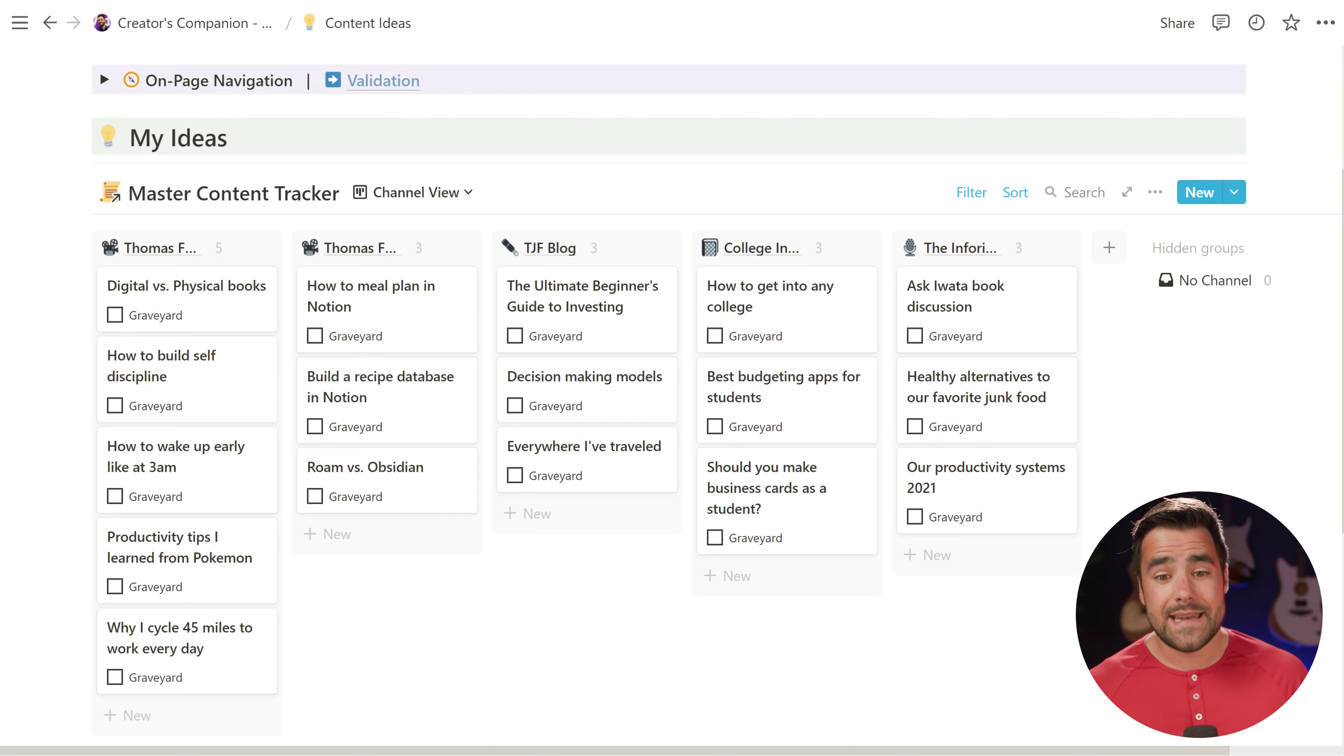
Scroll down the Content Ideas page to the Master Content Tracker board in Channel View.
{"action": "scroll", "coordinate": [672, 378], "scroll_direction": "down", "scroll_amount": 2}
{"action": "scroll", "coordinate": [672, 378], "scroll_direction": "up", "scroll_amount": 3}
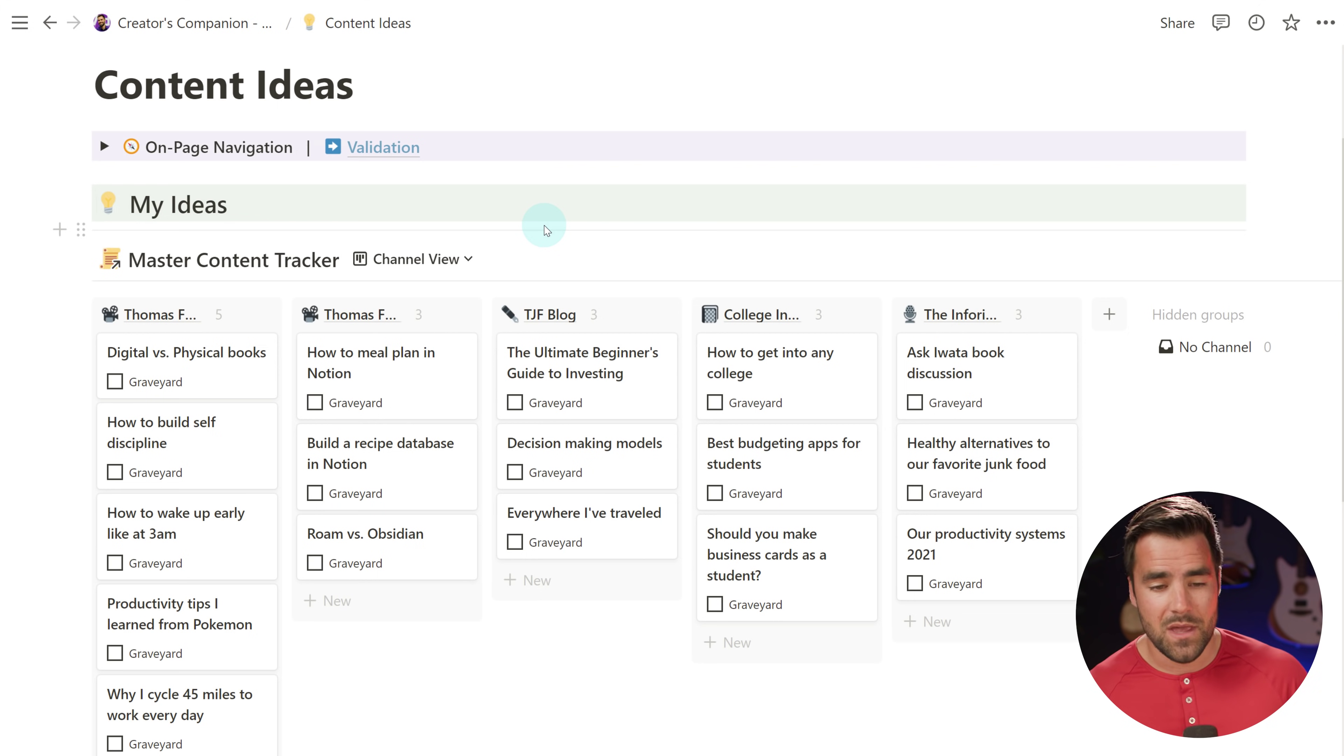
{"action": "scroll", "coordinate": [699, 216], "scroll_direction": "down", "scroll_amount": 1}
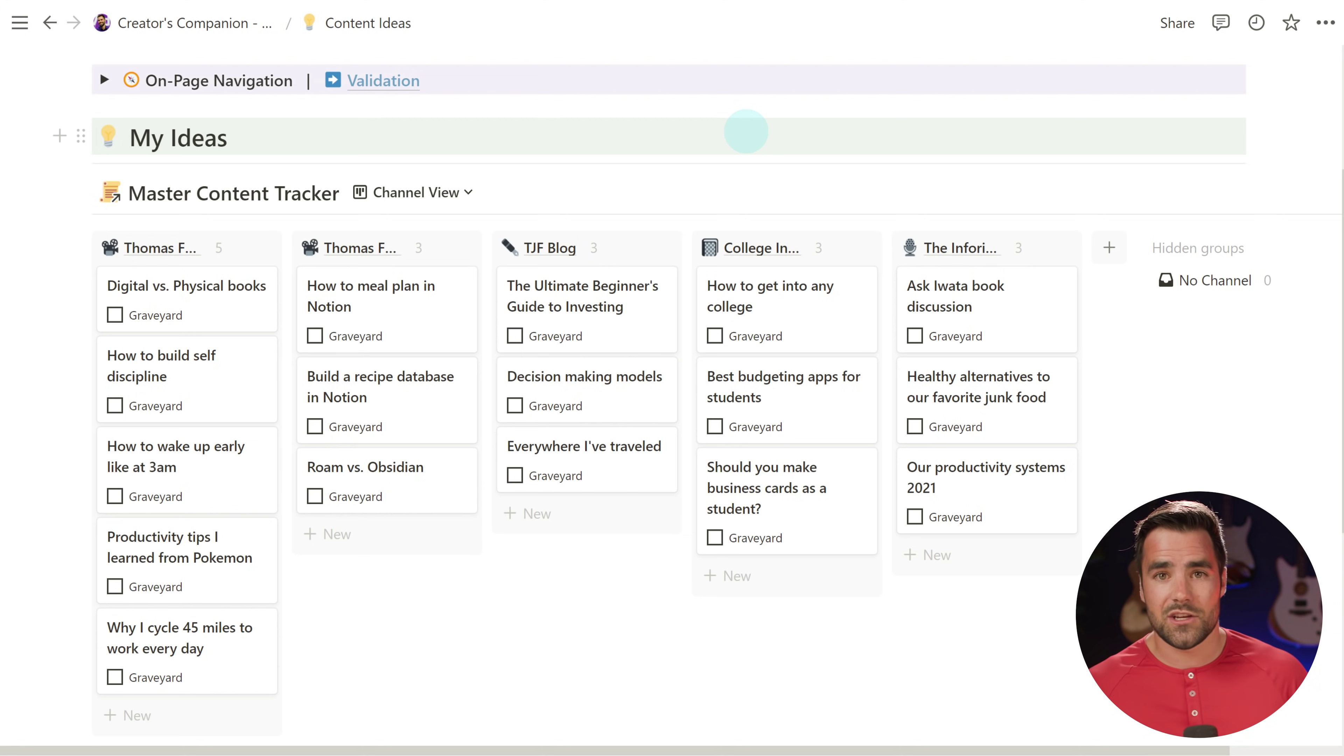
{"action": "scroll", "coordinate": [746, 131], "scroll_direction": "down", "scroll_amount": 1}
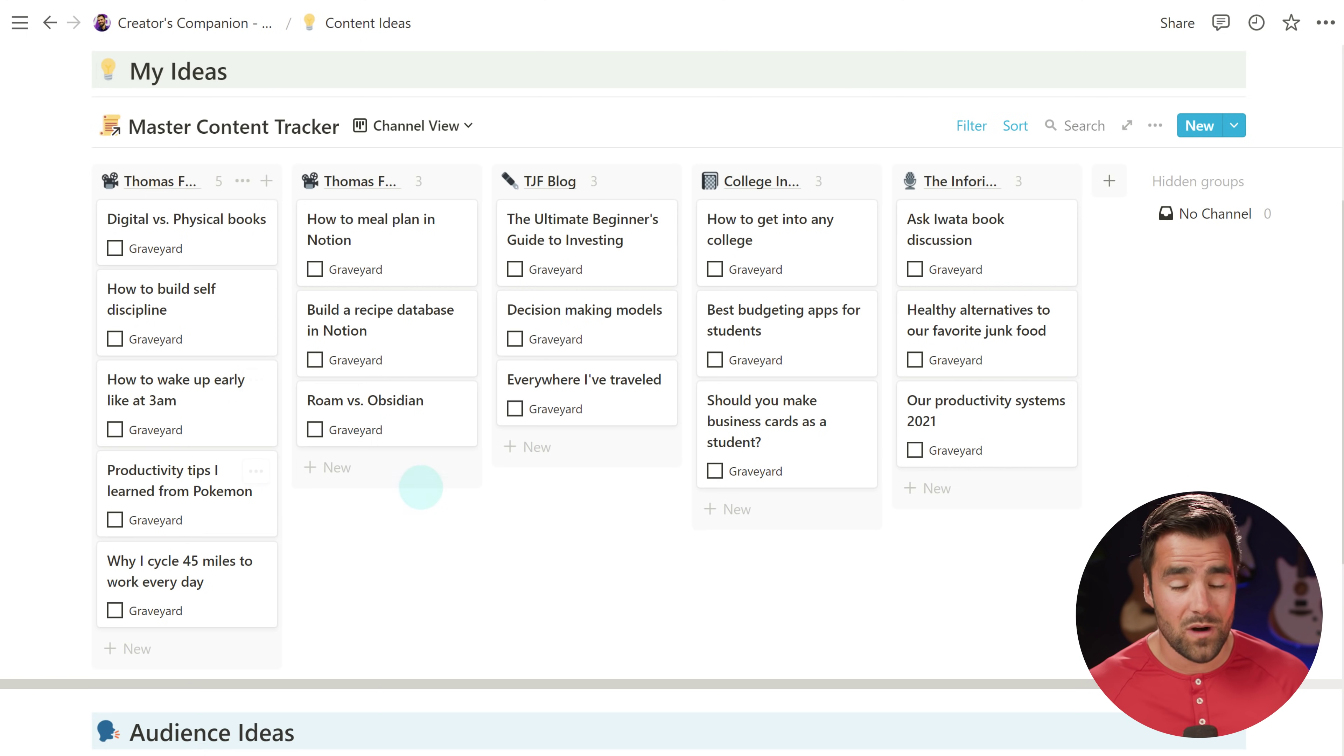
Add an idea card named 'What is Building a Second Brain' to the first channel group.
{"action": "left_click", "coordinate": [266, 183]}
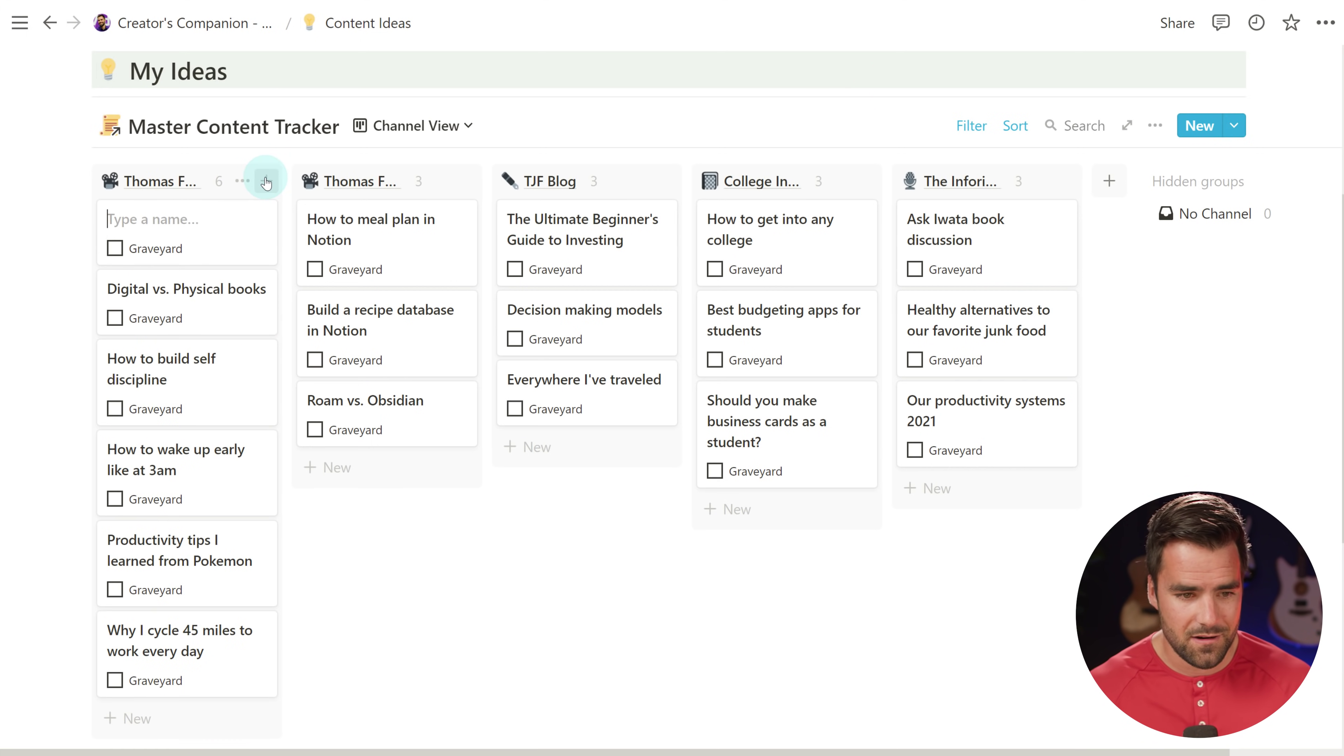
{"action": "type", "text": "What is"}
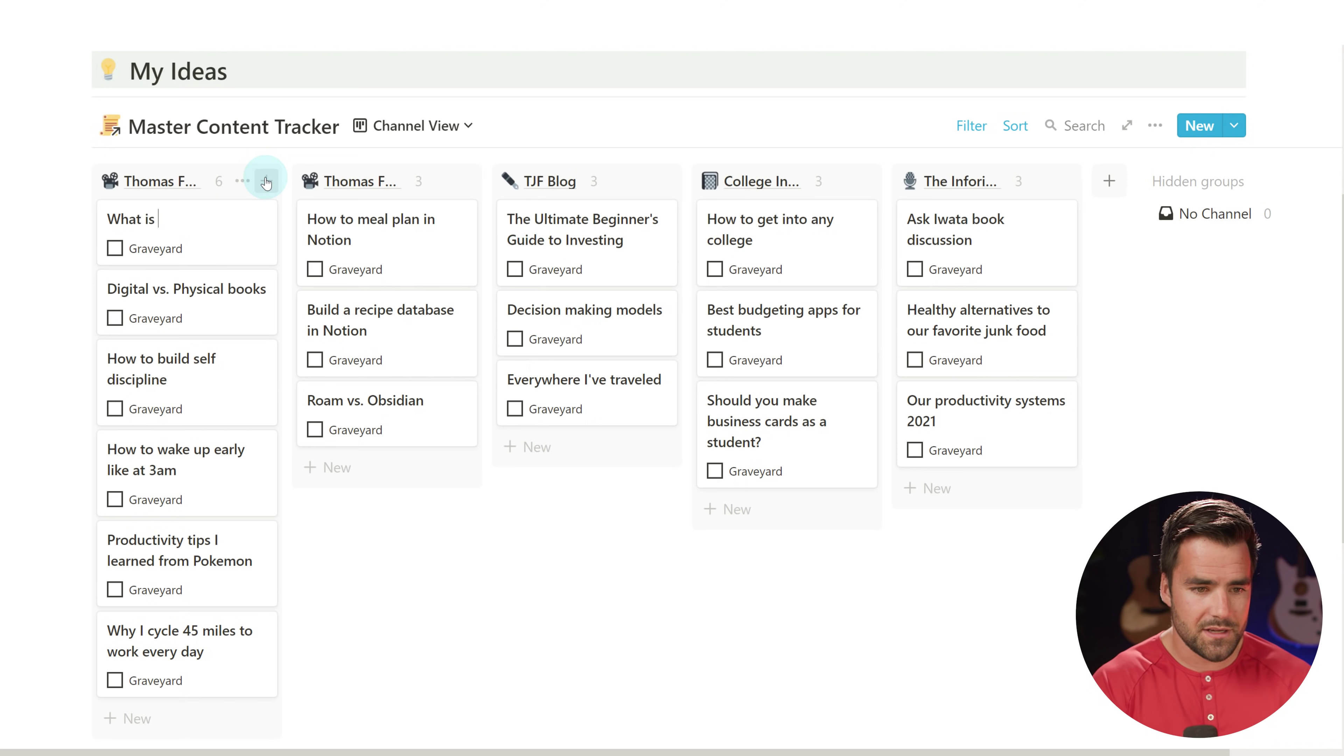
{"action": "type", "text": " Building a SEcon"}
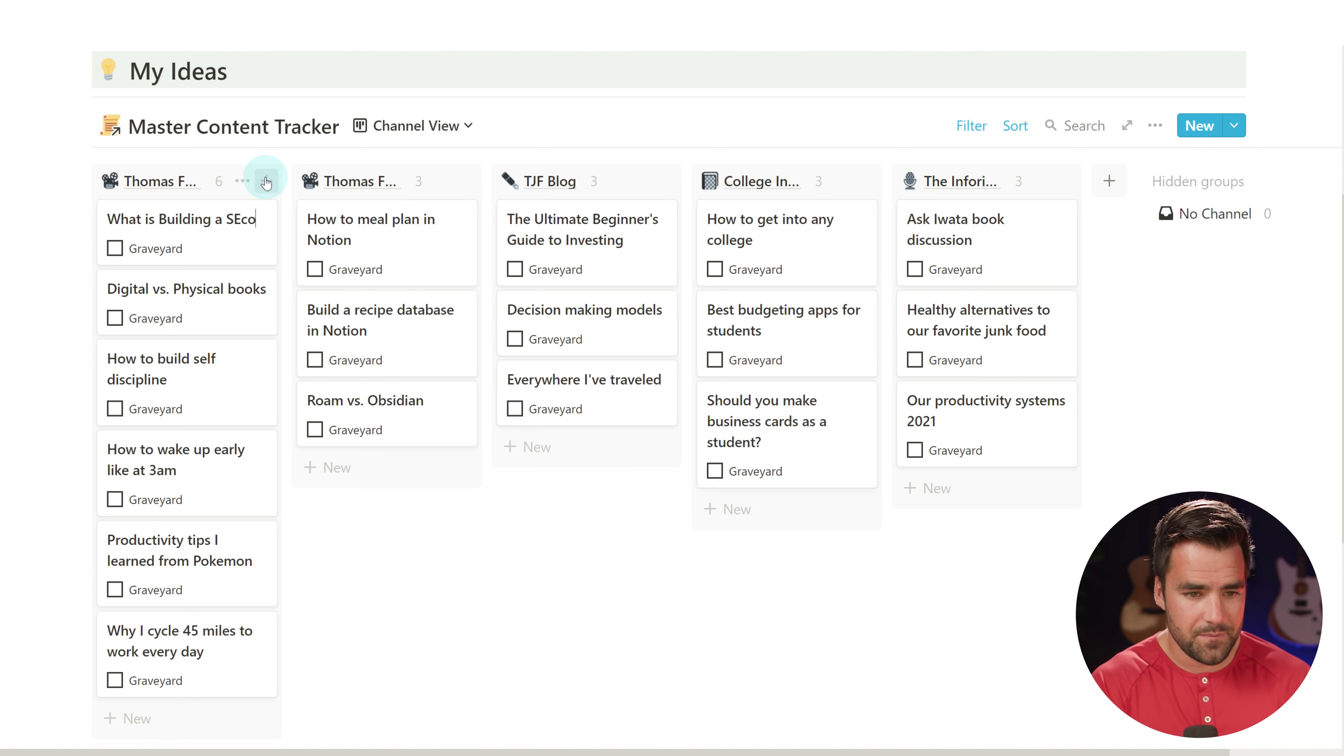
{"action": "key", "text": "BackSpace"}
{"action": "key", "text": "BackSpace"}
{"action": "key", "text": "BackSpace"}
{"action": "key", "text": "BackSpace"}
{"action": "type", "text": "econd Brain"}
{"action": "key", "text": "Escape"}
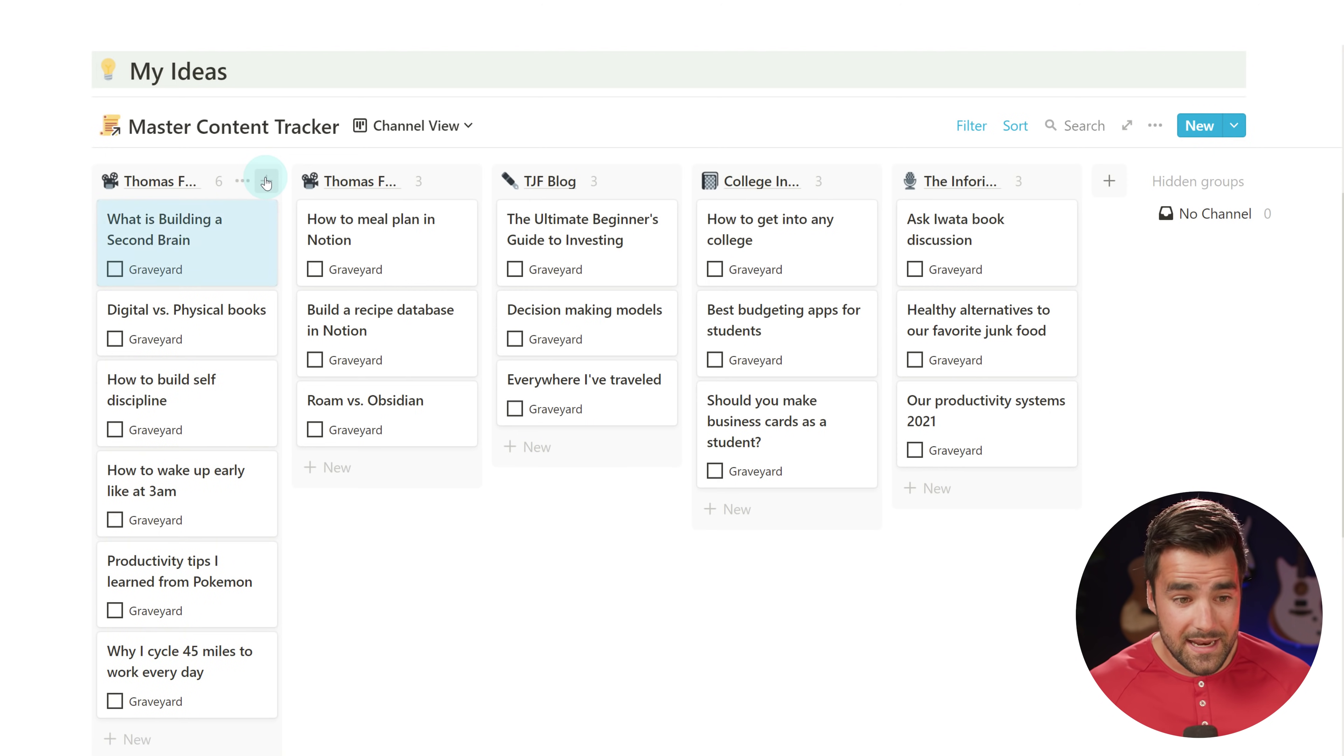
From the new card, open the Thomas Frank YT channel as a full page and scroll its board.
{"action": "left_click", "coordinate": [175, 242]}
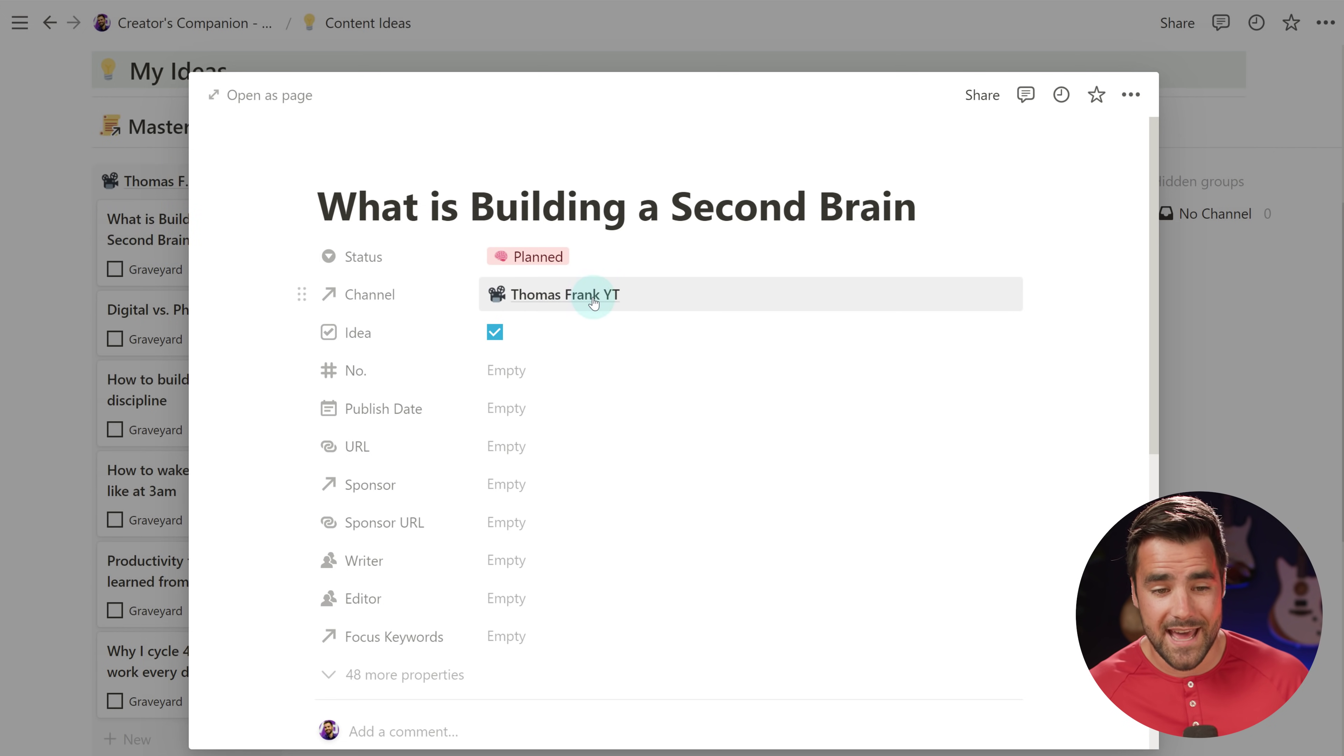
{"action": "left_click", "coordinate": [576, 299]}
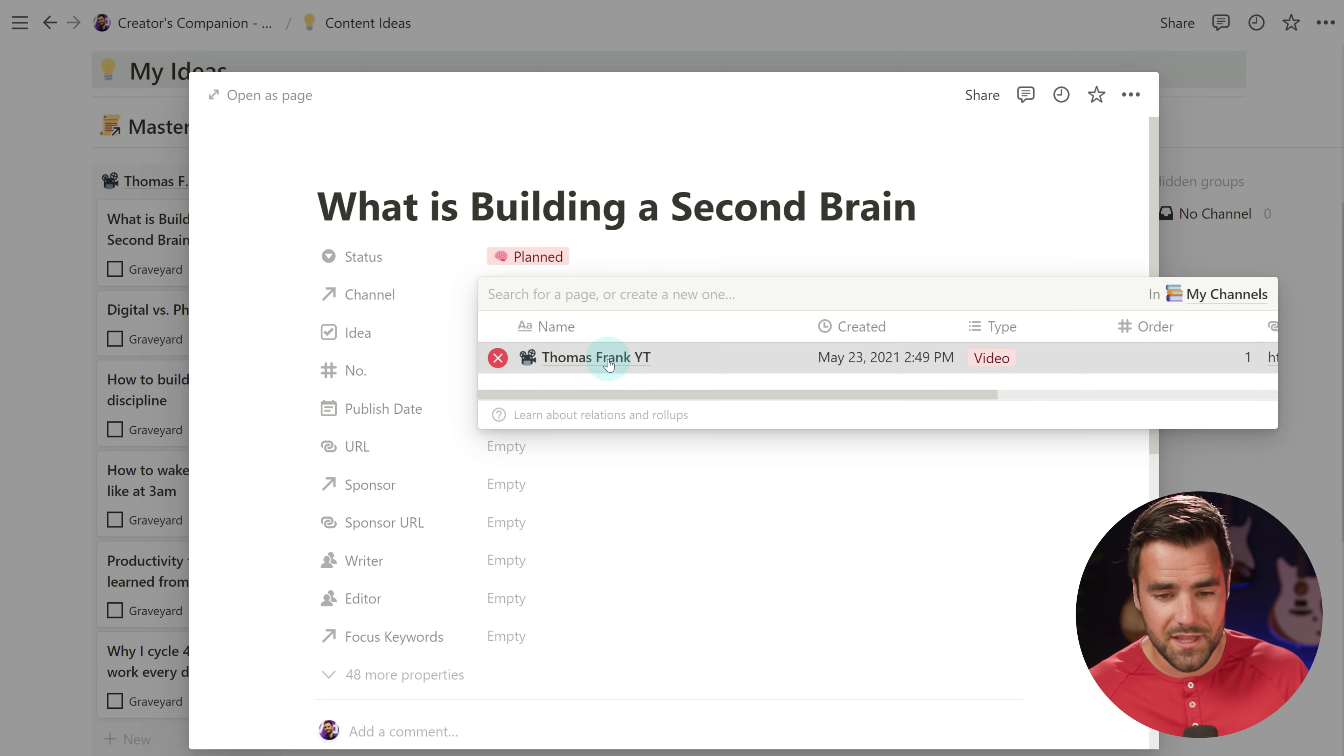
{"action": "left_click", "coordinate": [612, 357]}
{"action": "left_click", "coordinate": [267, 94]}
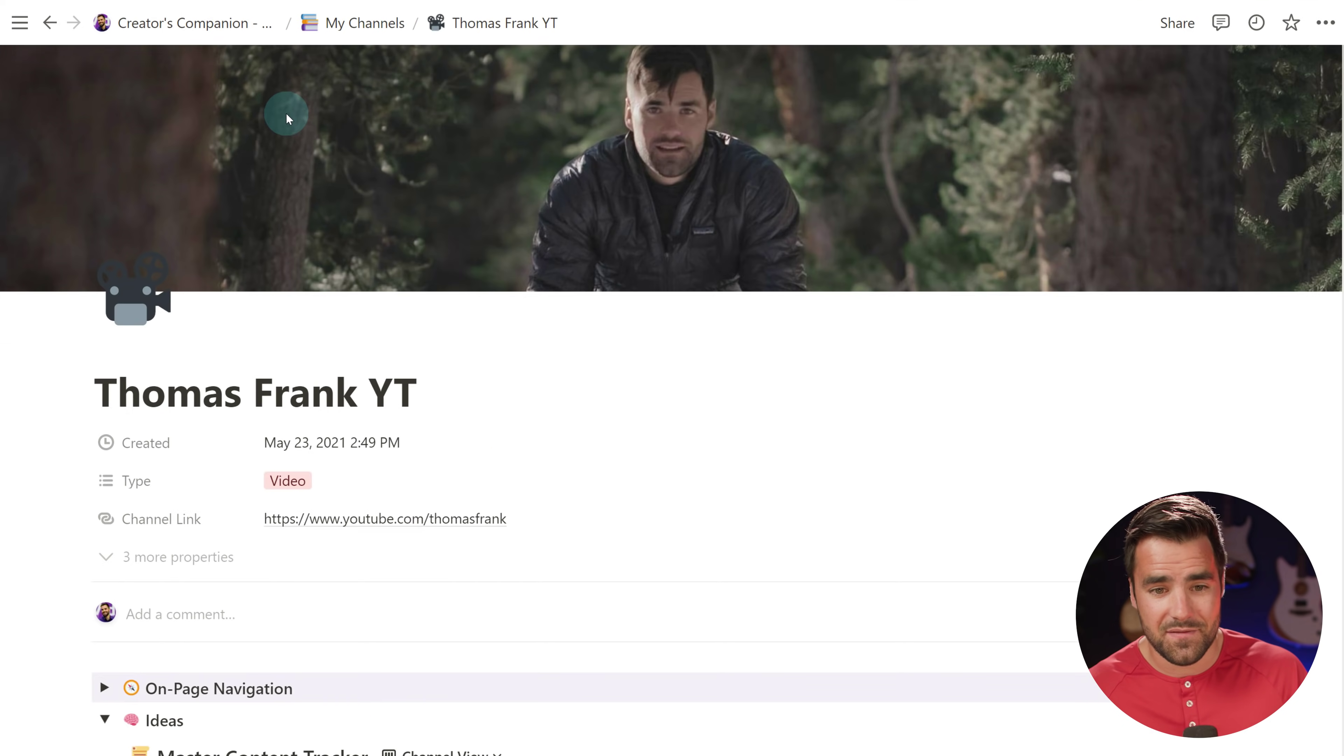
{"action": "scroll", "coordinate": [884, 314], "scroll_direction": "down", "scroll_amount": 3}
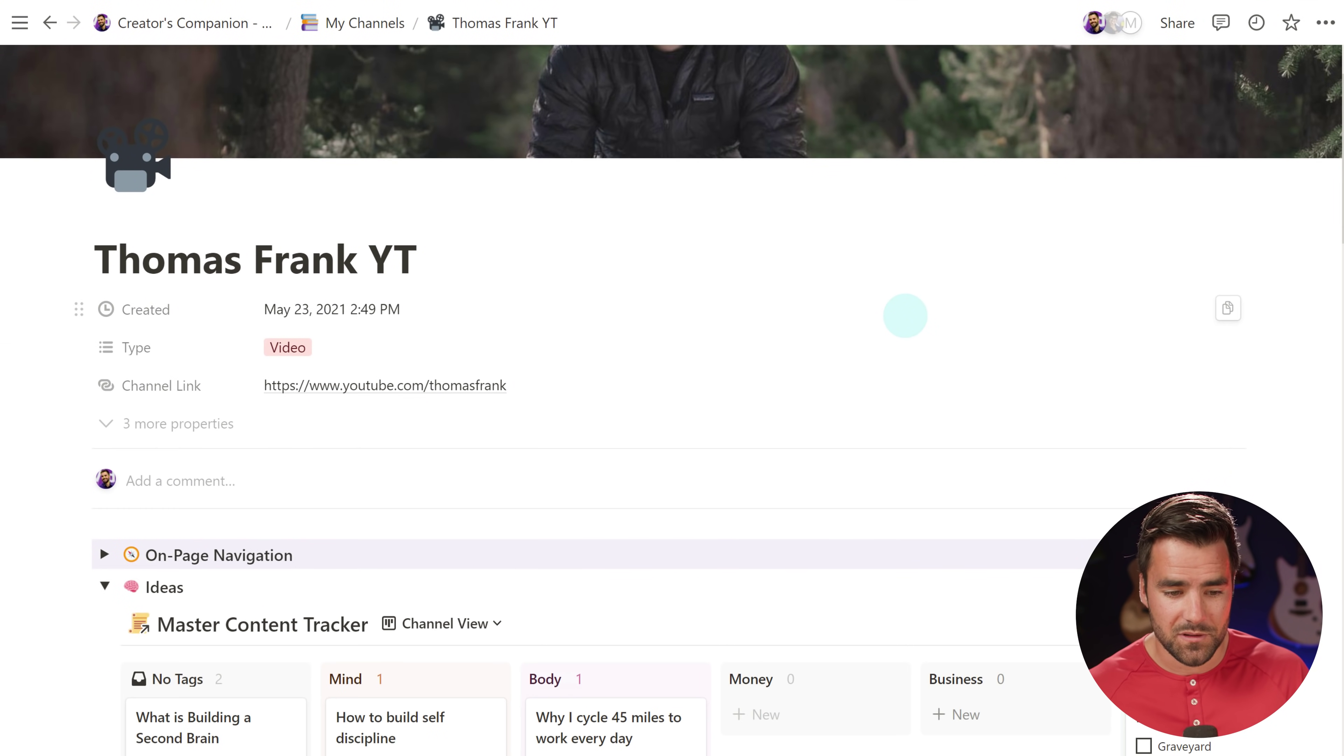
{"action": "scroll", "coordinate": [905, 315], "scroll_direction": "down", "scroll_amount": 5}
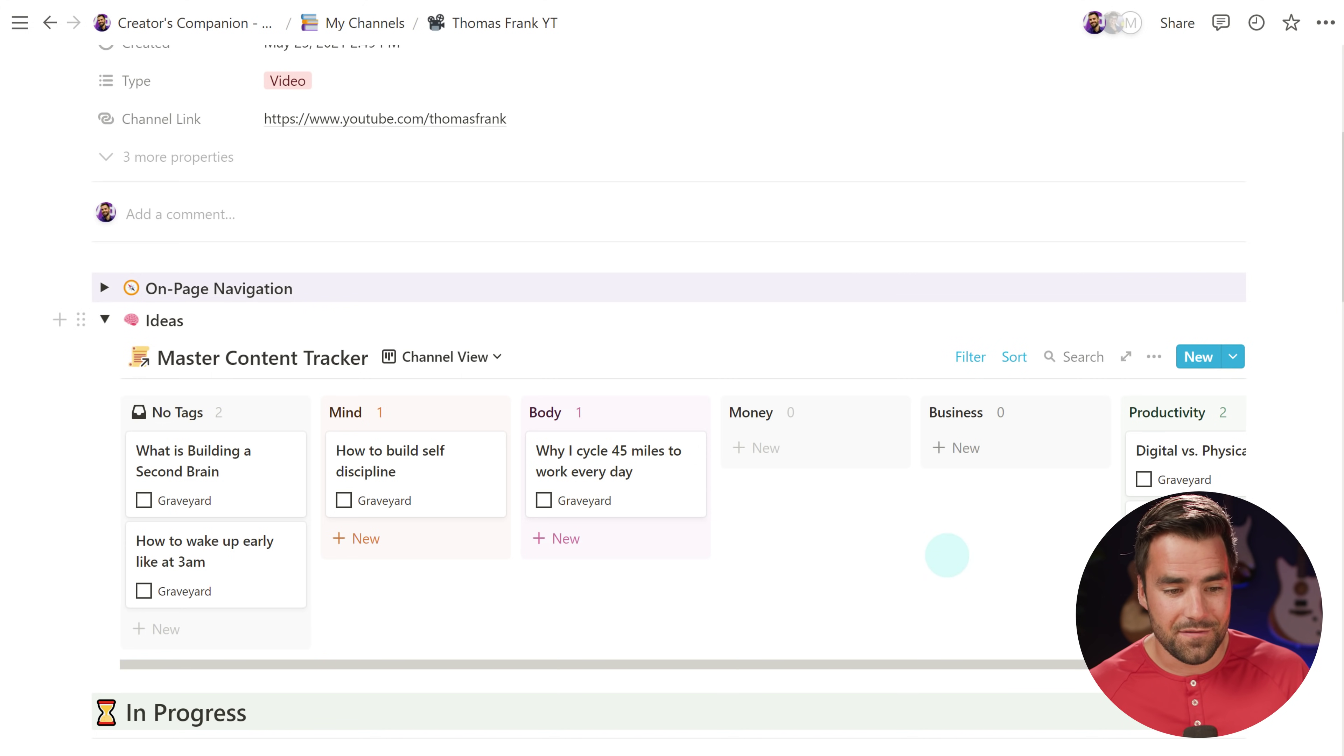
{"action": "scroll", "coordinate": [952, 556], "scroll_direction": "down", "scroll_amount": 1}
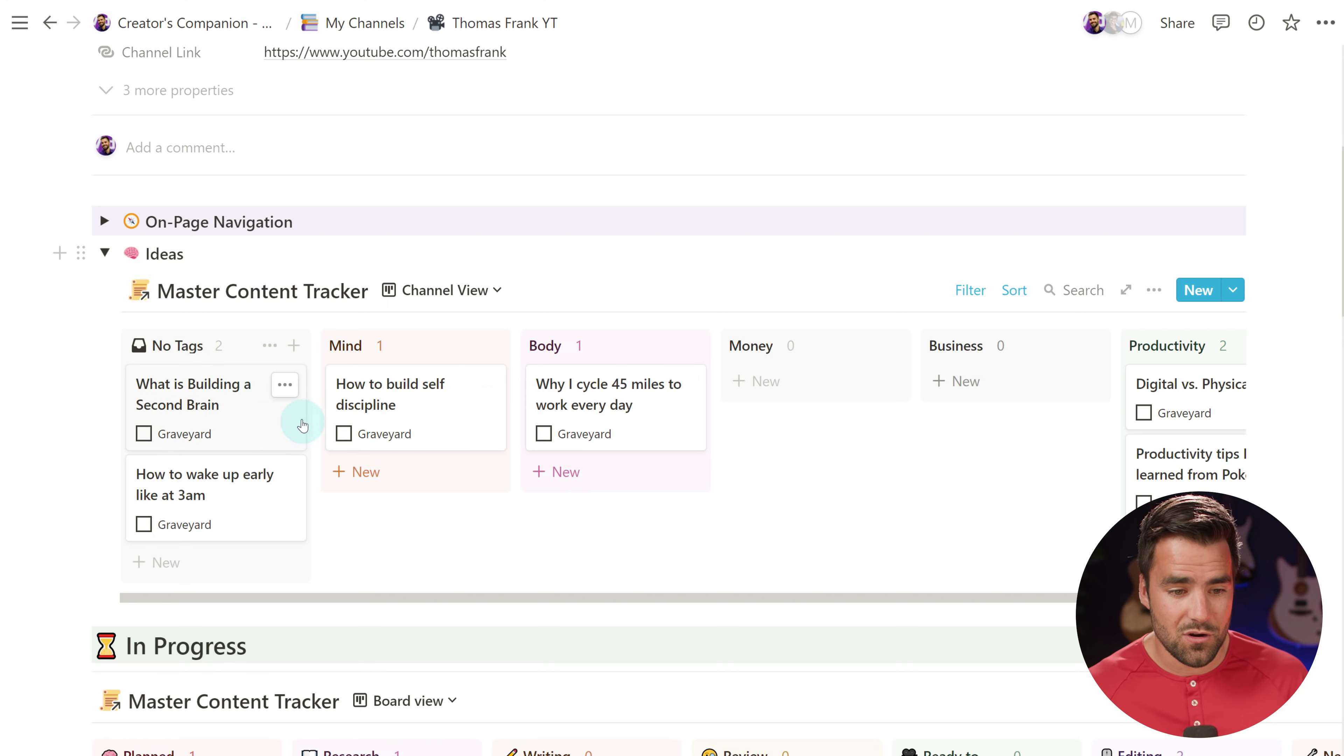
Move the Second Brain idea into the Productivity group and check the card.
{"action": "left_click_drag", "start_coordinate": [190, 397], "coordinate": [1059, 450]}
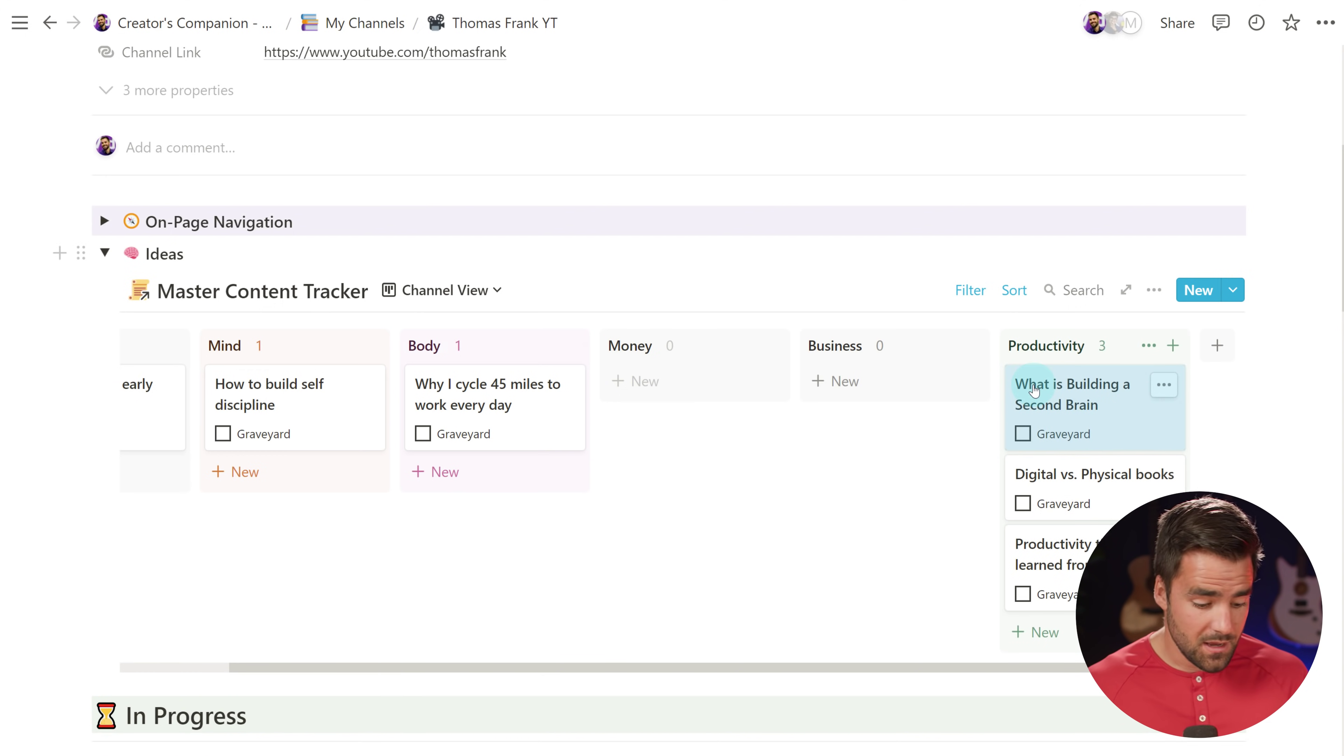
{"action": "left_click", "coordinate": [1035, 390]}
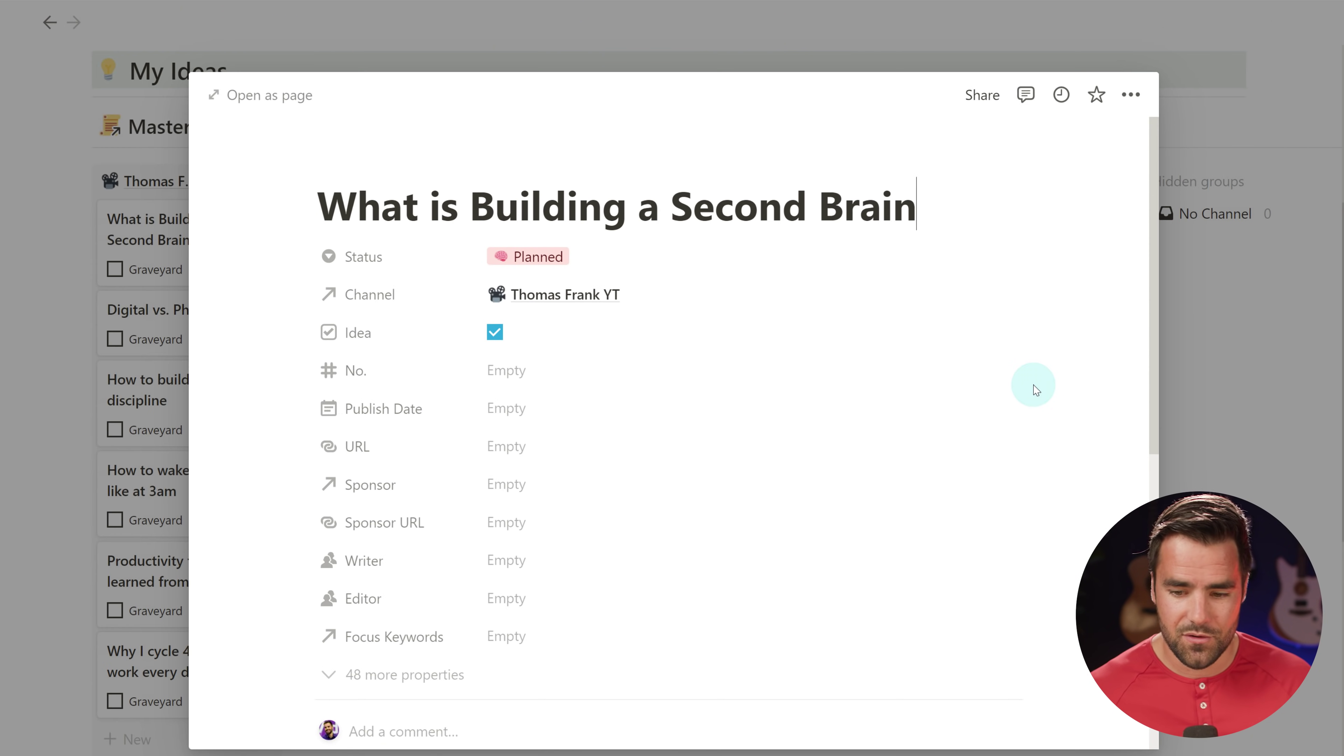
{"action": "left_click", "coordinate": [1304, 329]}
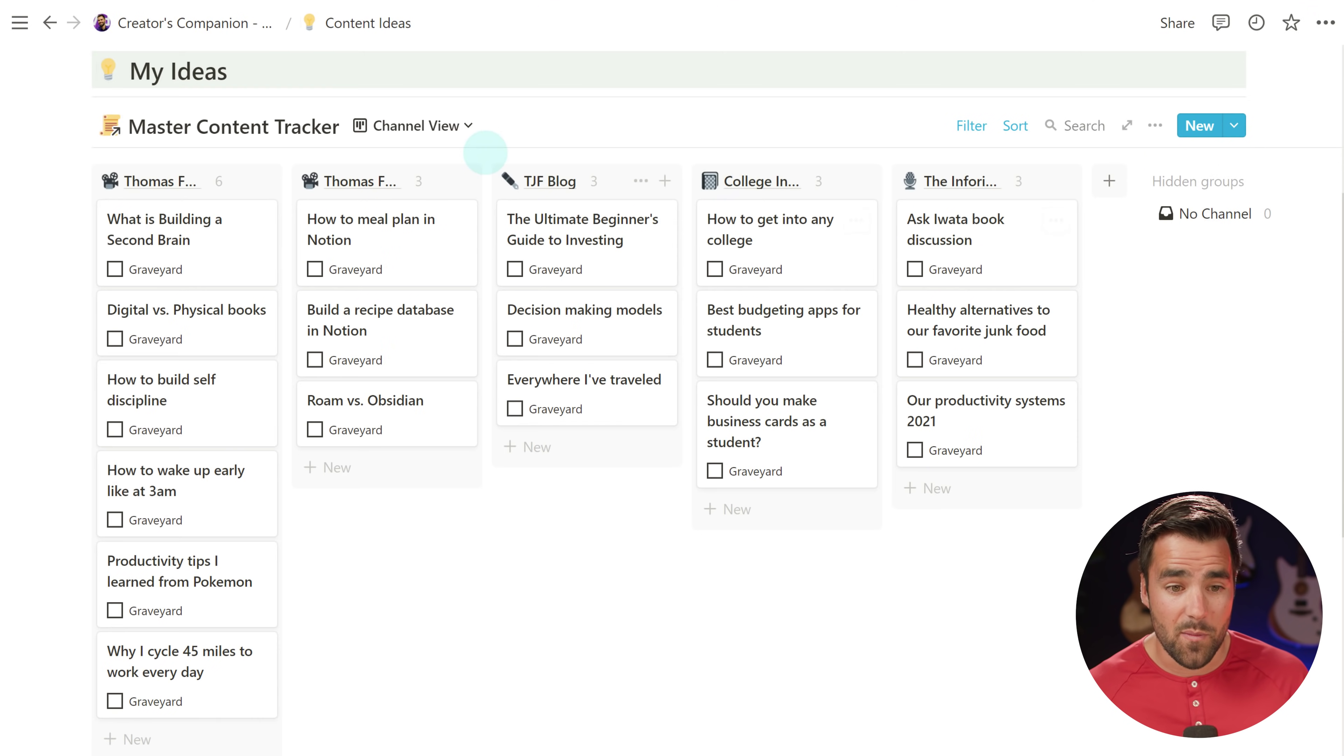
Switch the board to Tag View, then back to Channel View.
{"action": "left_click", "coordinate": [424, 132]}
{"action": "left_click", "coordinate": [349, 226]}
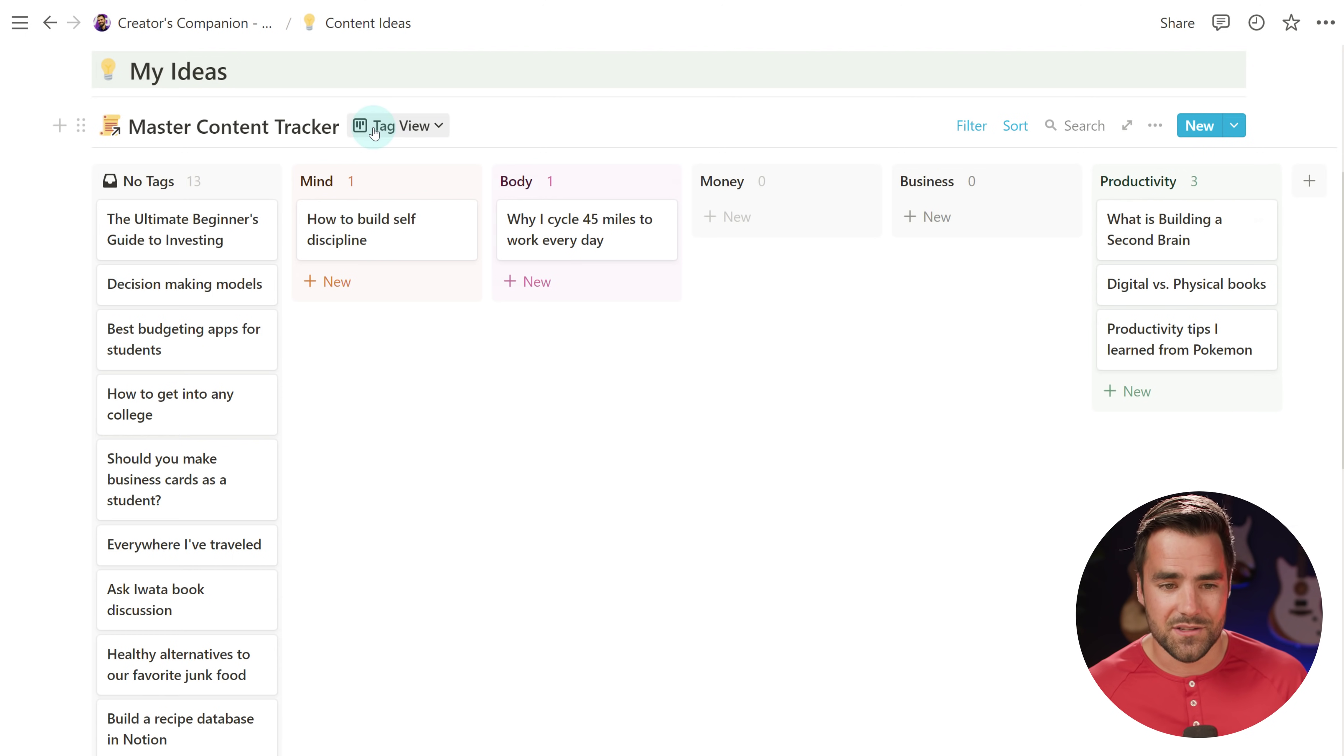
{"action": "left_click", "coordinate": [402, 126]}
{"action": "left_click", "coordinate": [333, 197]}
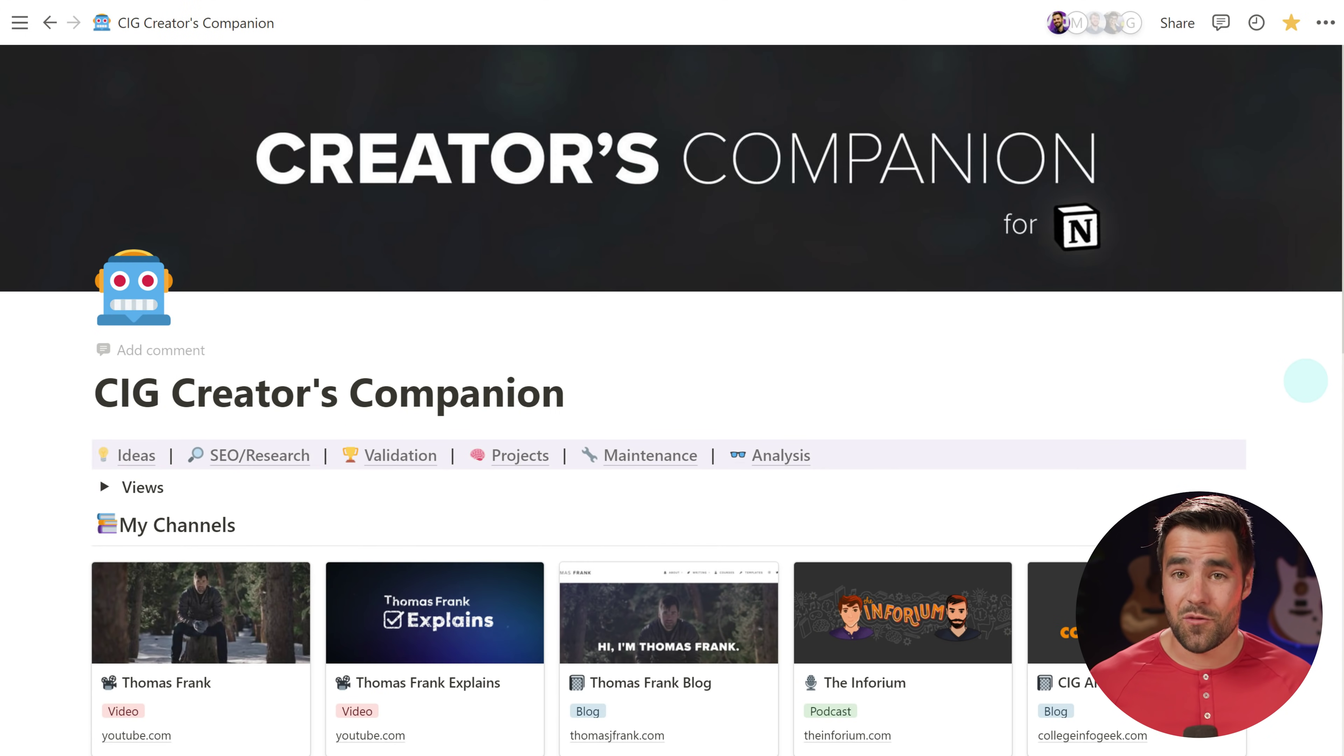
{"action": "scroll", "coordinate": [1305, 380], "scroll_direction": "down", "scroll_amount": 1}
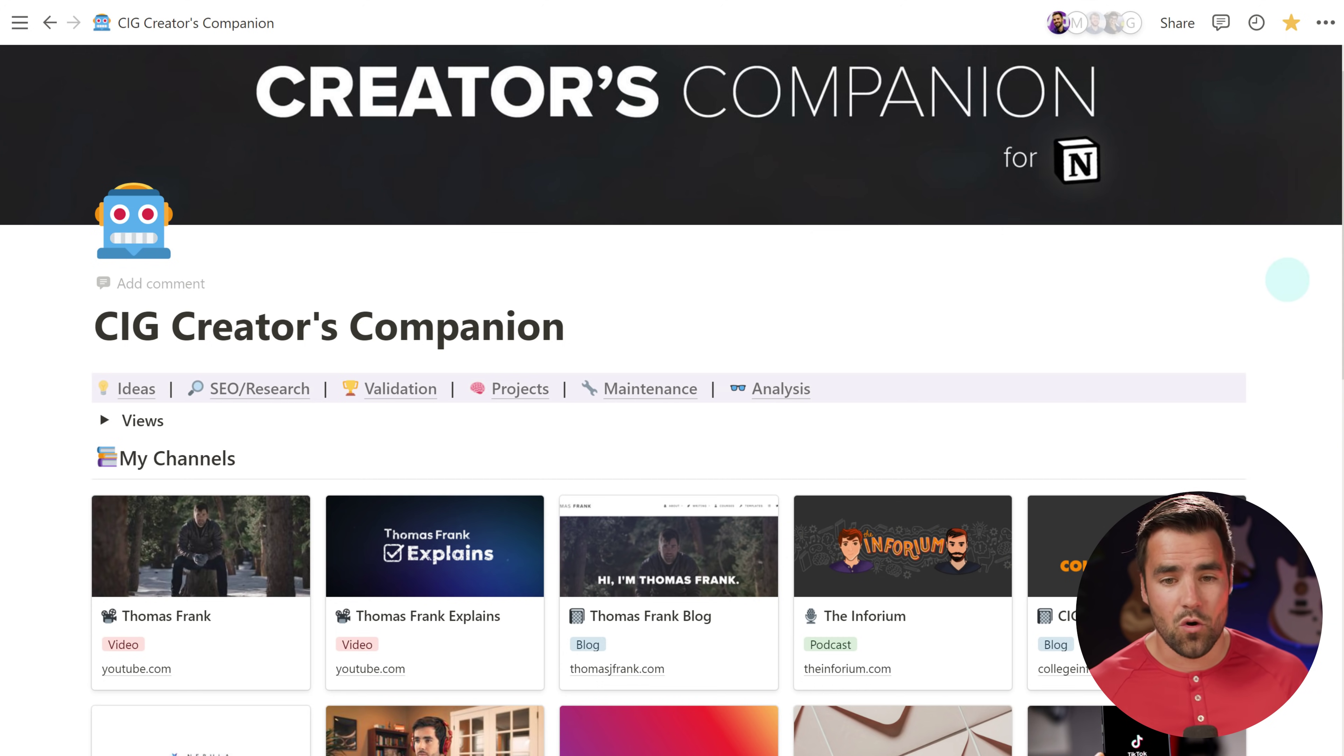
{"action": "scroll", "coordinate": [1289, 296], "scroll_direction": "down", "scroll_amount": 2}
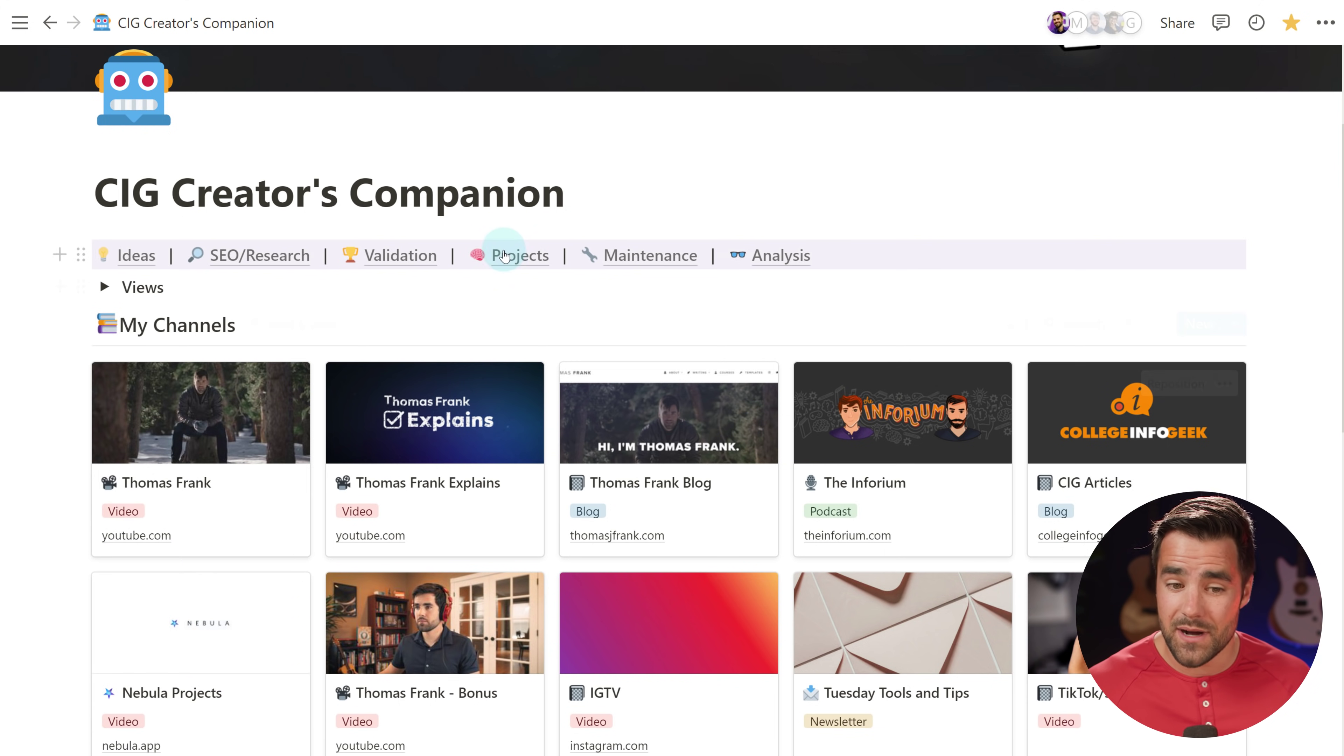
{"action": "left_click", "coordinate": [524, 257]}
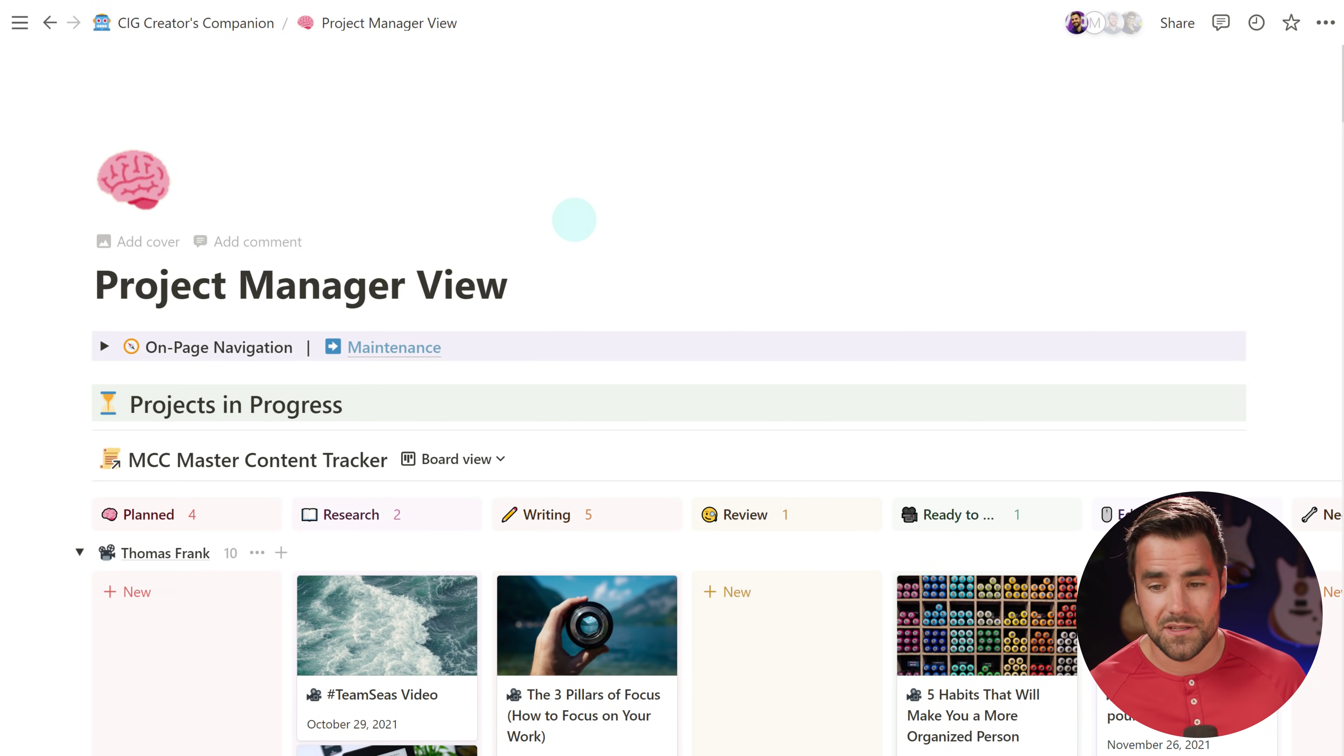
{"action": "scroll", "coordinate": [1257, 324], "scroll_direction": "down", "scroll_amount": 3}
{"action": "scroll", "coordinate": [1262, 315], "scroll_direction": "down", "scroll_amount": 1}
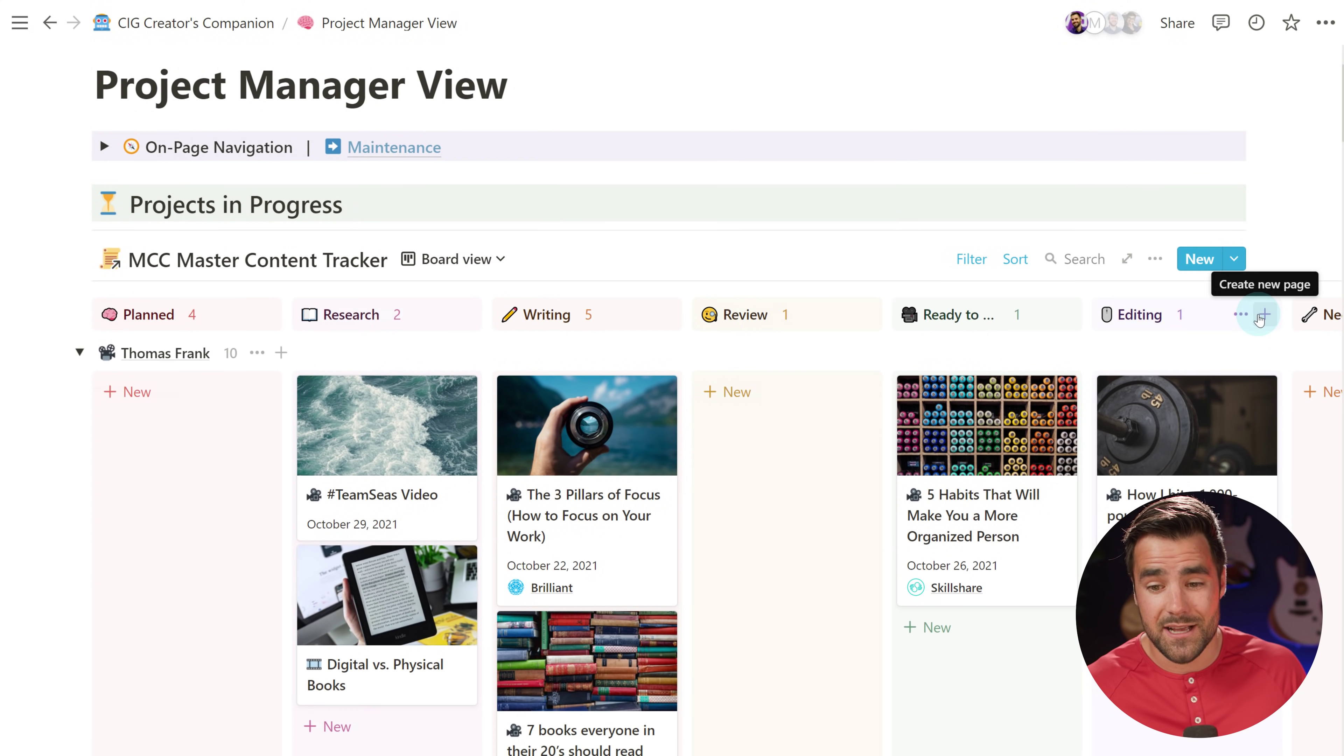
{"action": "scroll", "coordinate": [1296, 214], "scroll_direction": "down", "scroll_amount": 2}
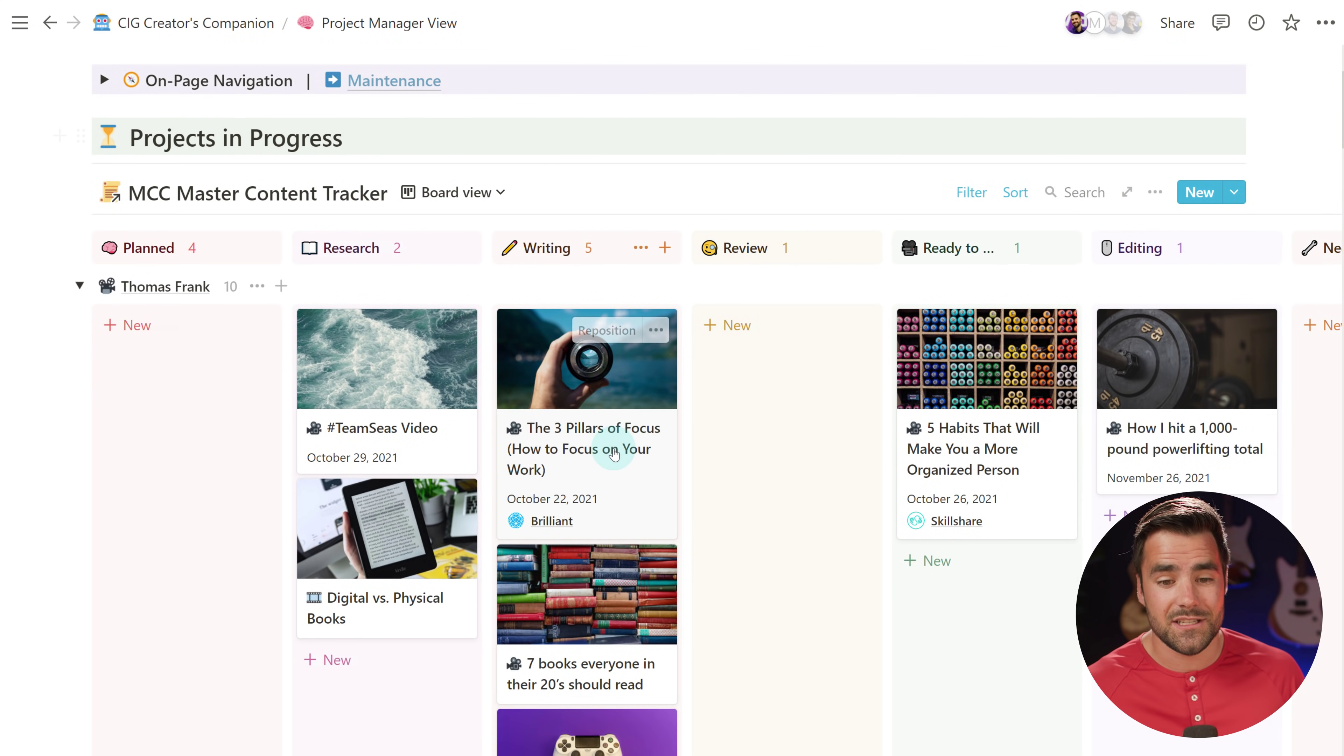
{"action": "scroll", "coordinate": [905, 524], "scroll_direction": "down", "scroll_amount": 1}
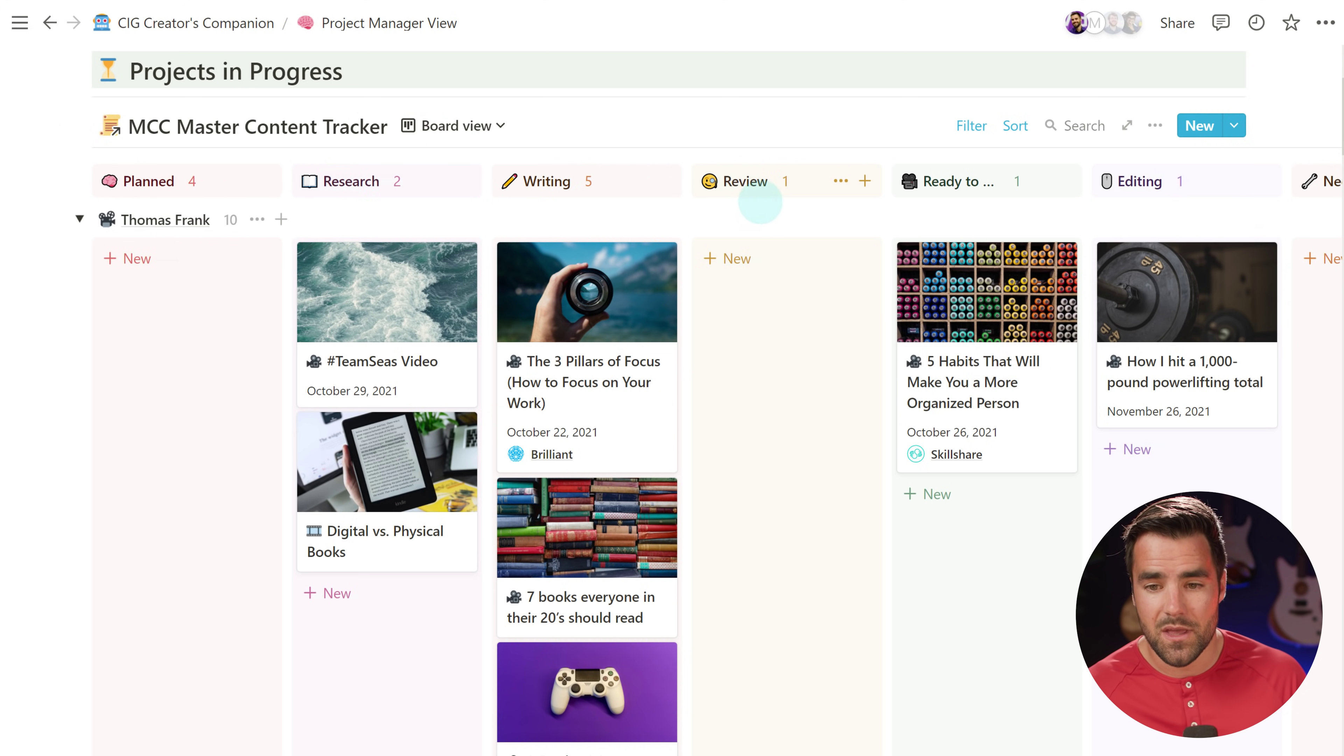
{"action": "scroll", "coordinate": [757, 222], "scroll_direction": "down", "scroll_amount": 3}
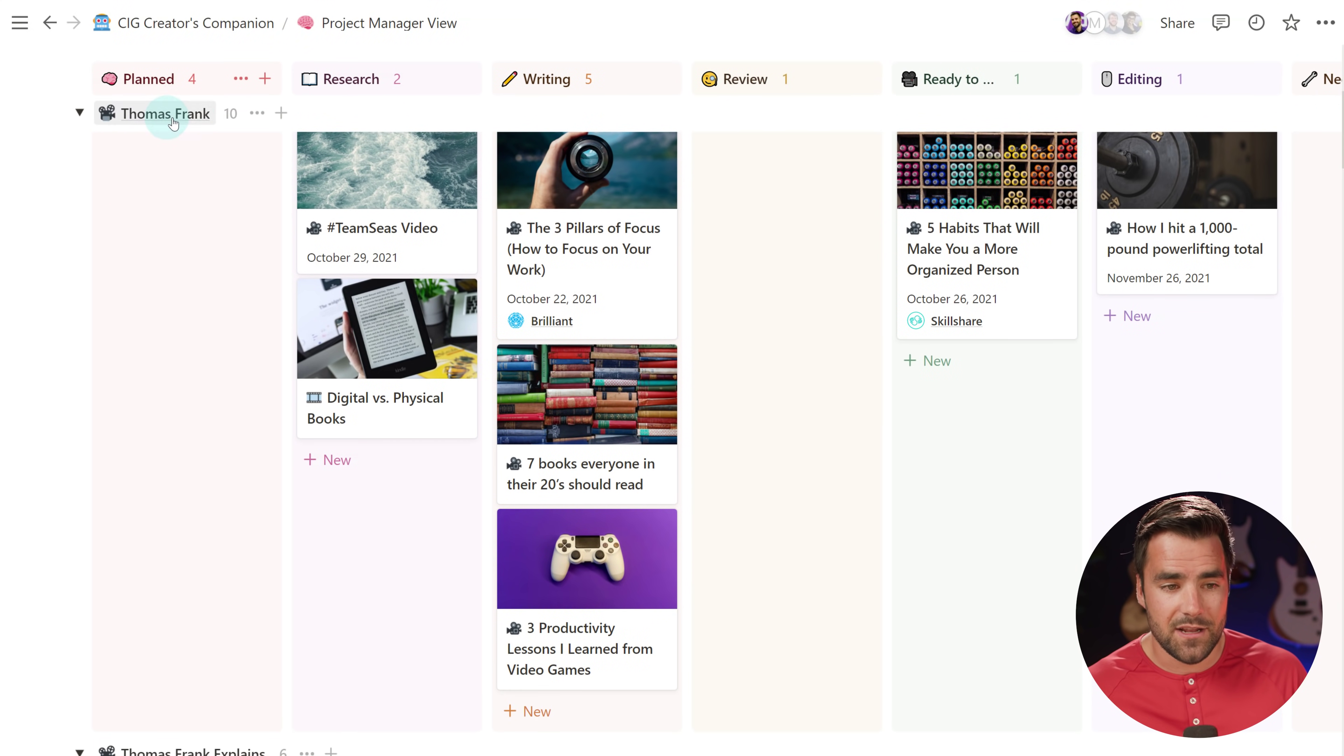
{"action": "scroll", "coordinate": [177, 469], "scroll_direction": "up", "scroll_amount": 2}
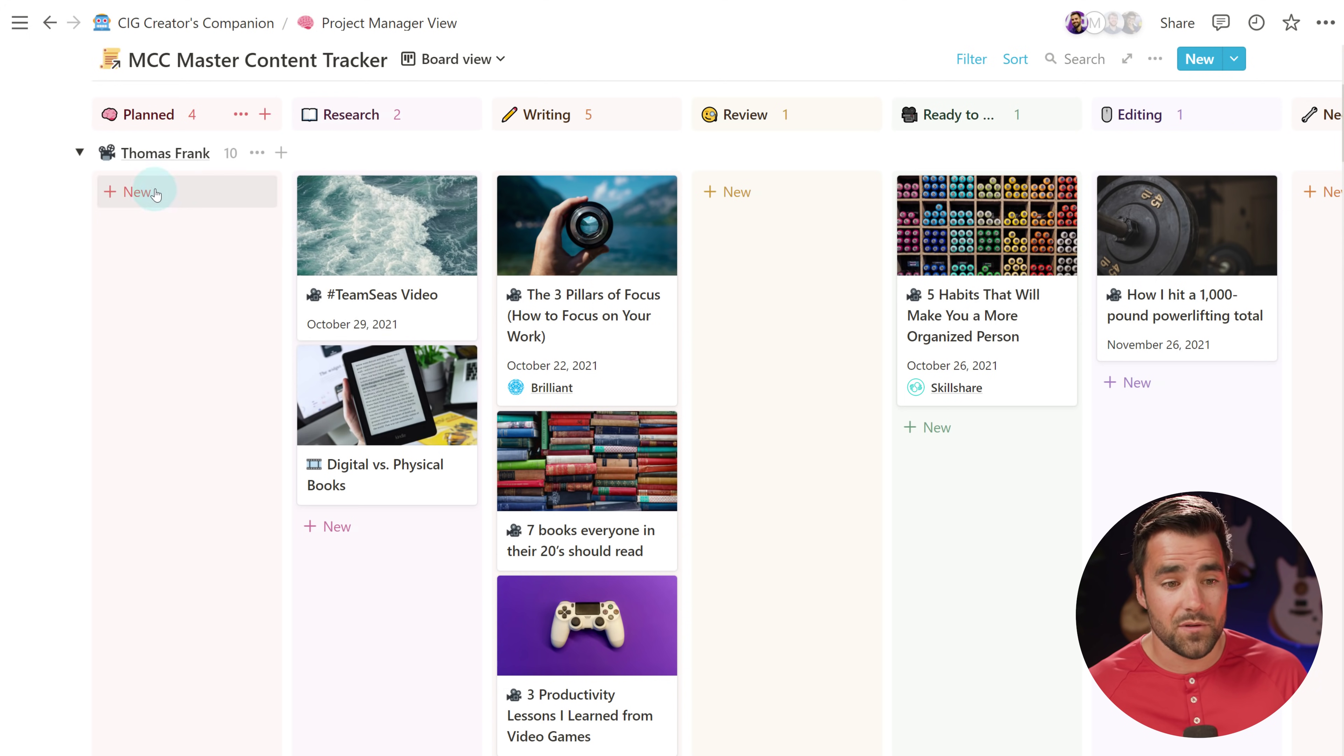
{"action": "scroll", "coordinate": [225, 279], "scroll_direction": "down", "scroll_amount": 10}
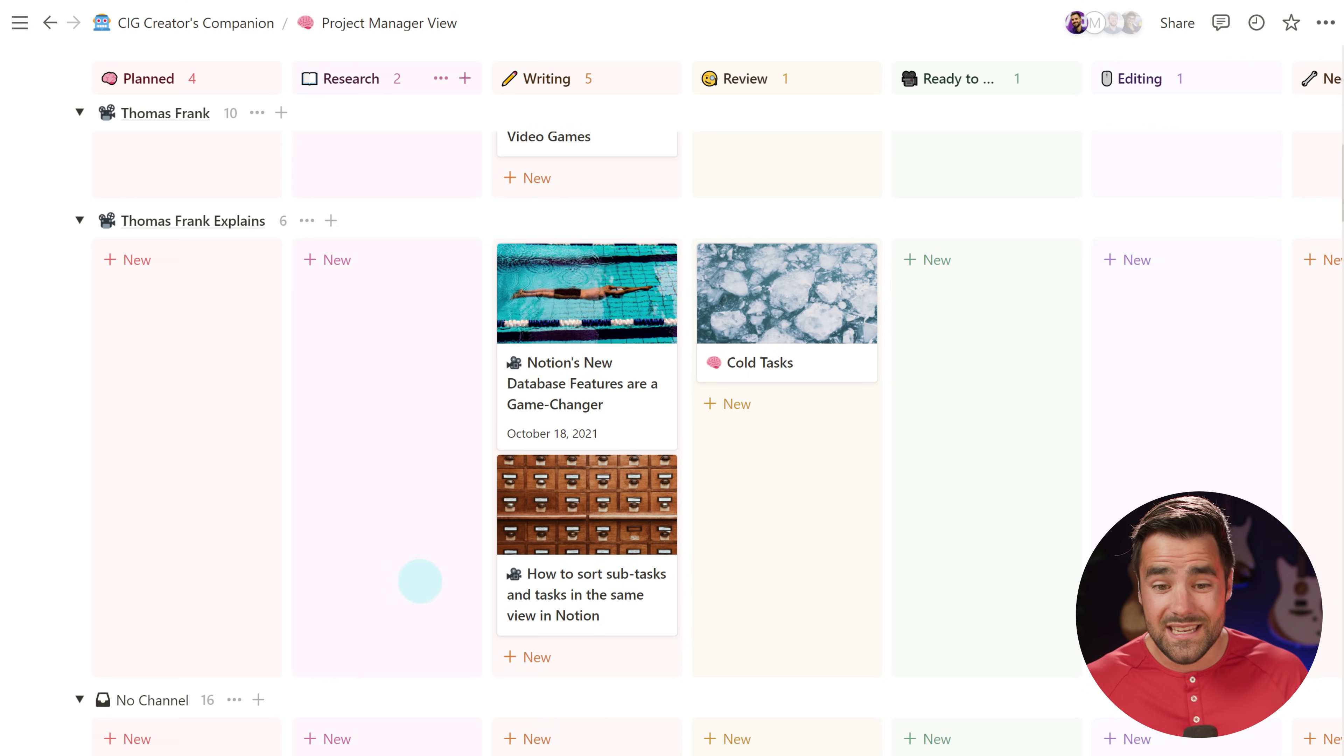
{"action": "scroll", "coordinate": [909, 540], "scroll_direction": "up", "scroll_amount": 9}
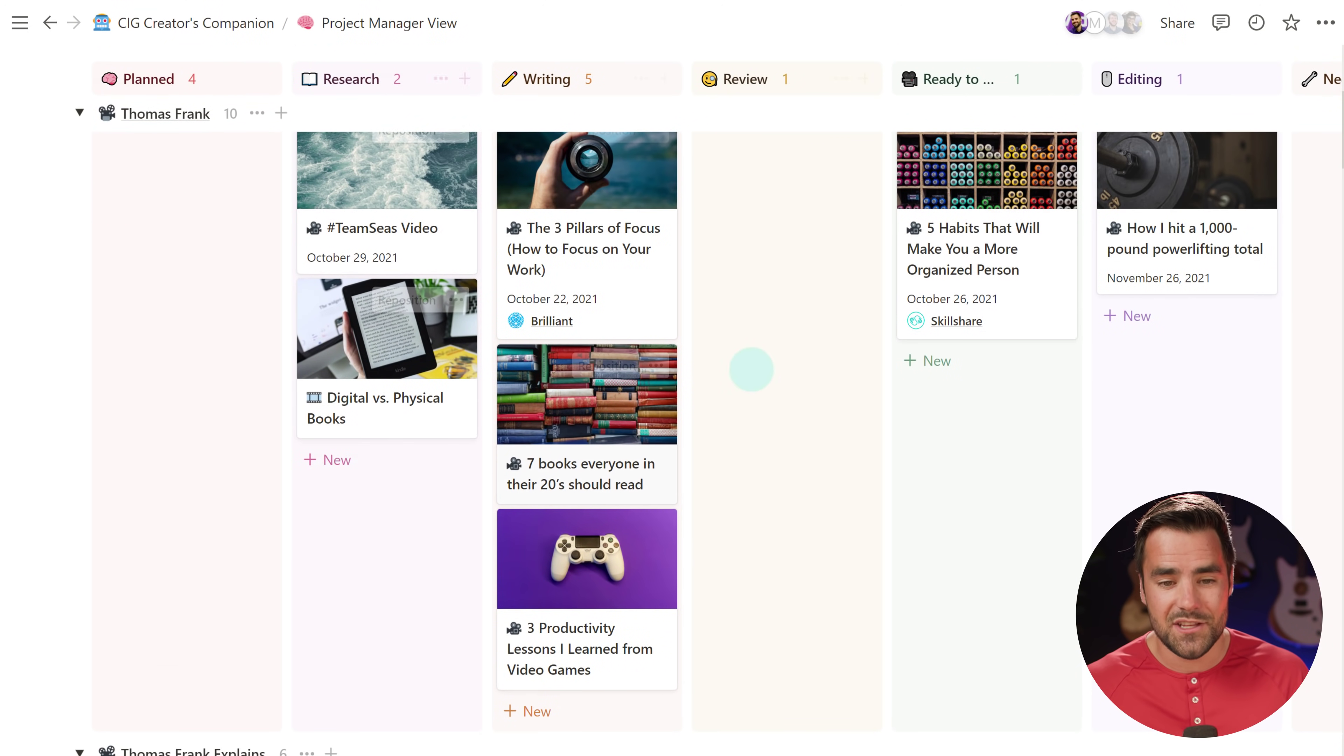
{"action": "scroll", "coordinate": [788, 540], "scroll_direction": "up", "scroll_amount": 2}
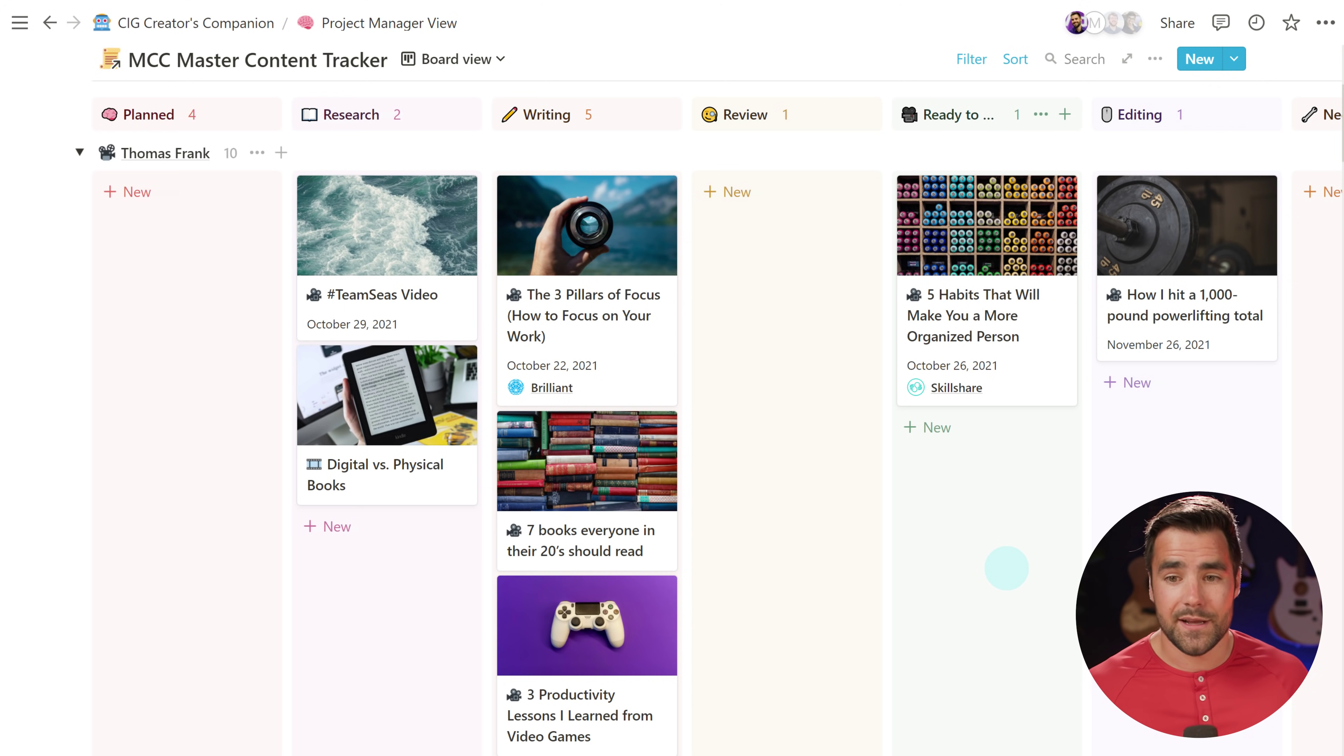
{"action": "scroll", "coordinate": [1001, 568], "scroll_direction": "up", "scroll_amount": 2}
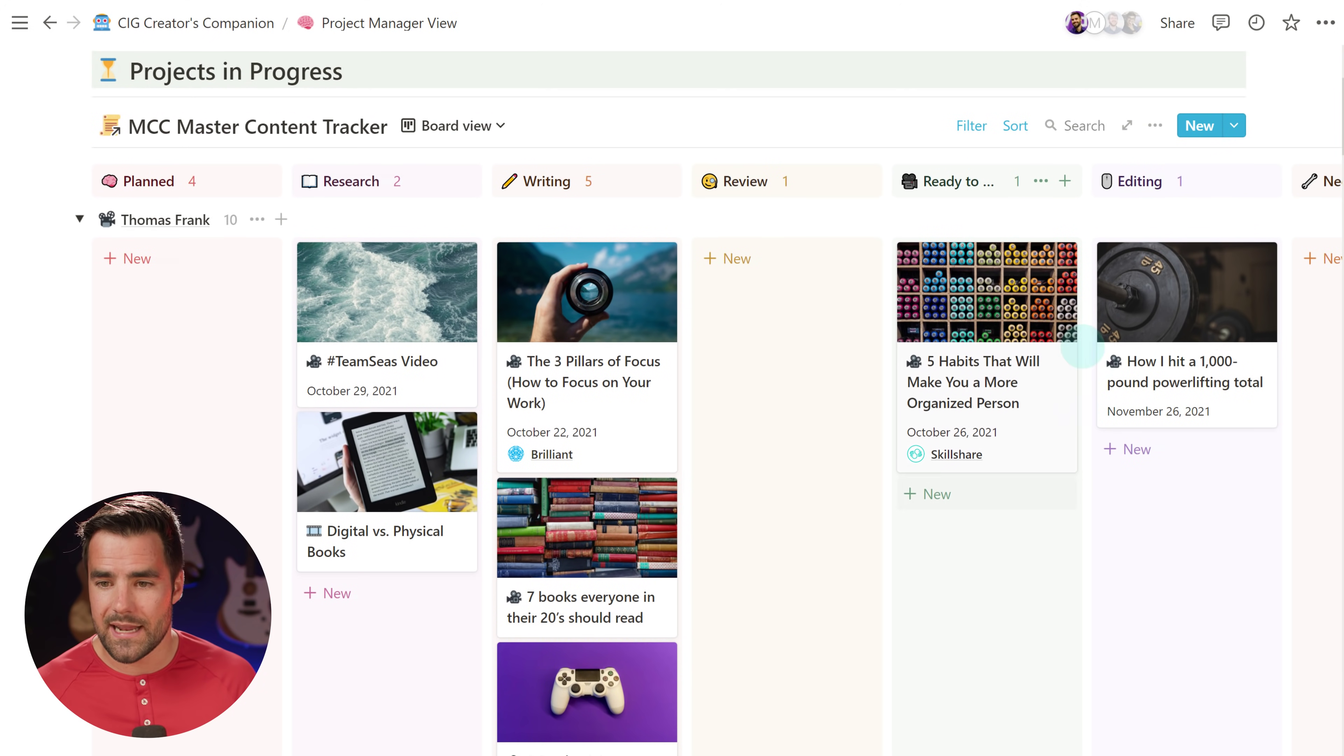
{"action": "left_click", "coordinate": [1154, 125]}
{"action": "left_click", "coordinate": [1212, 417]}
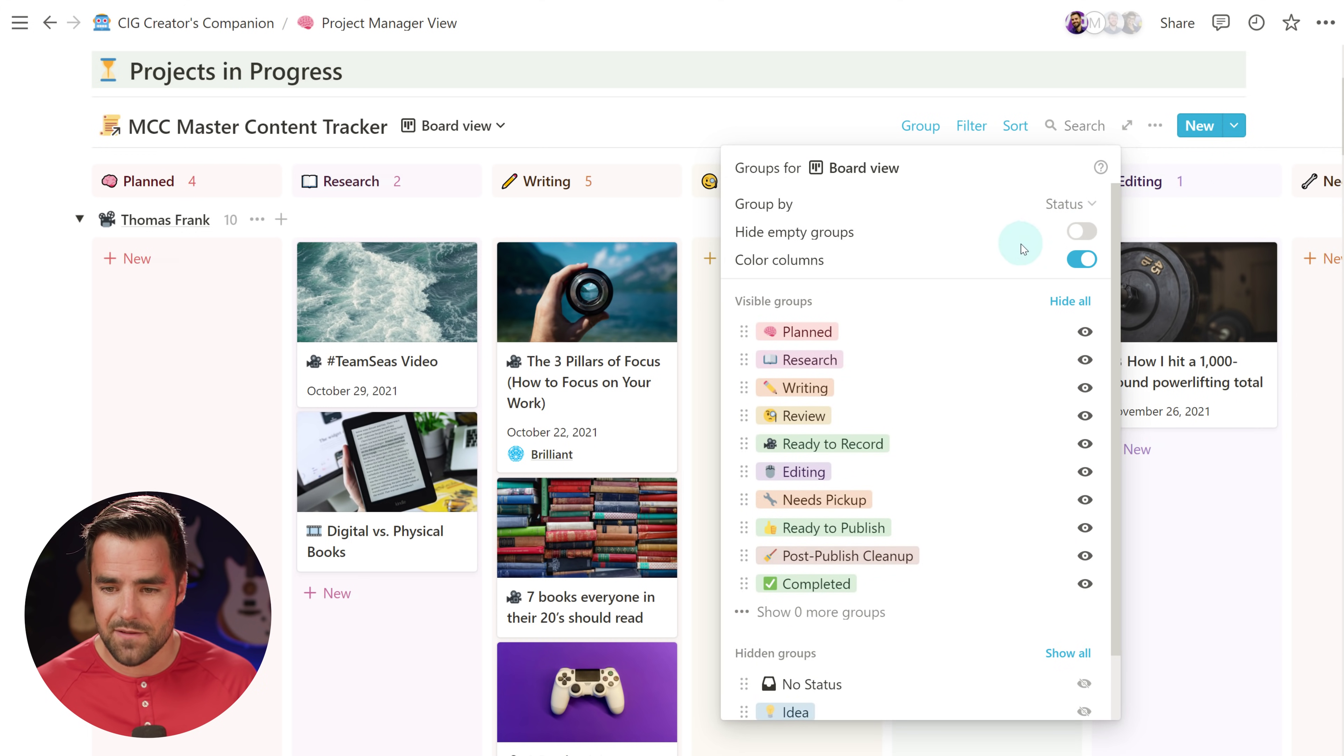
{"action": "left_click", "coordinate": [1080, 260]}
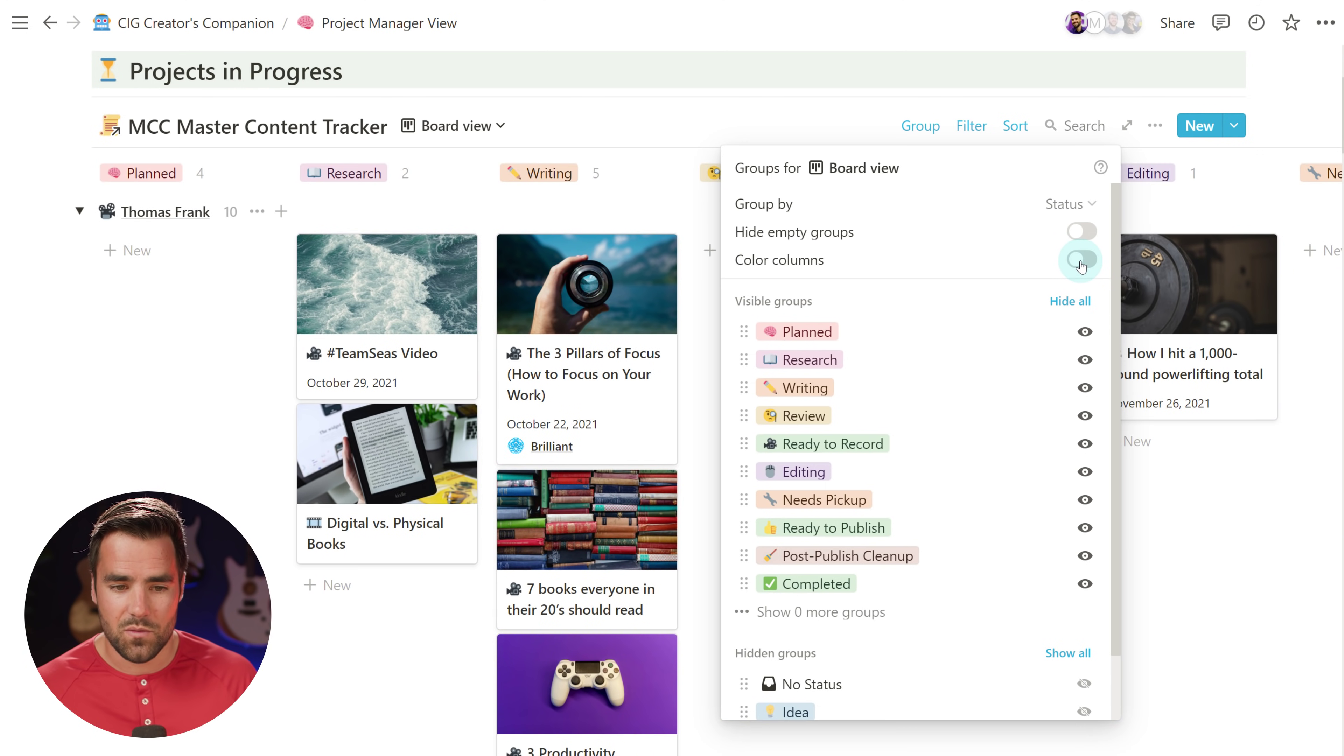
{"action": "left_click", "coordinate": [1080, 260]}
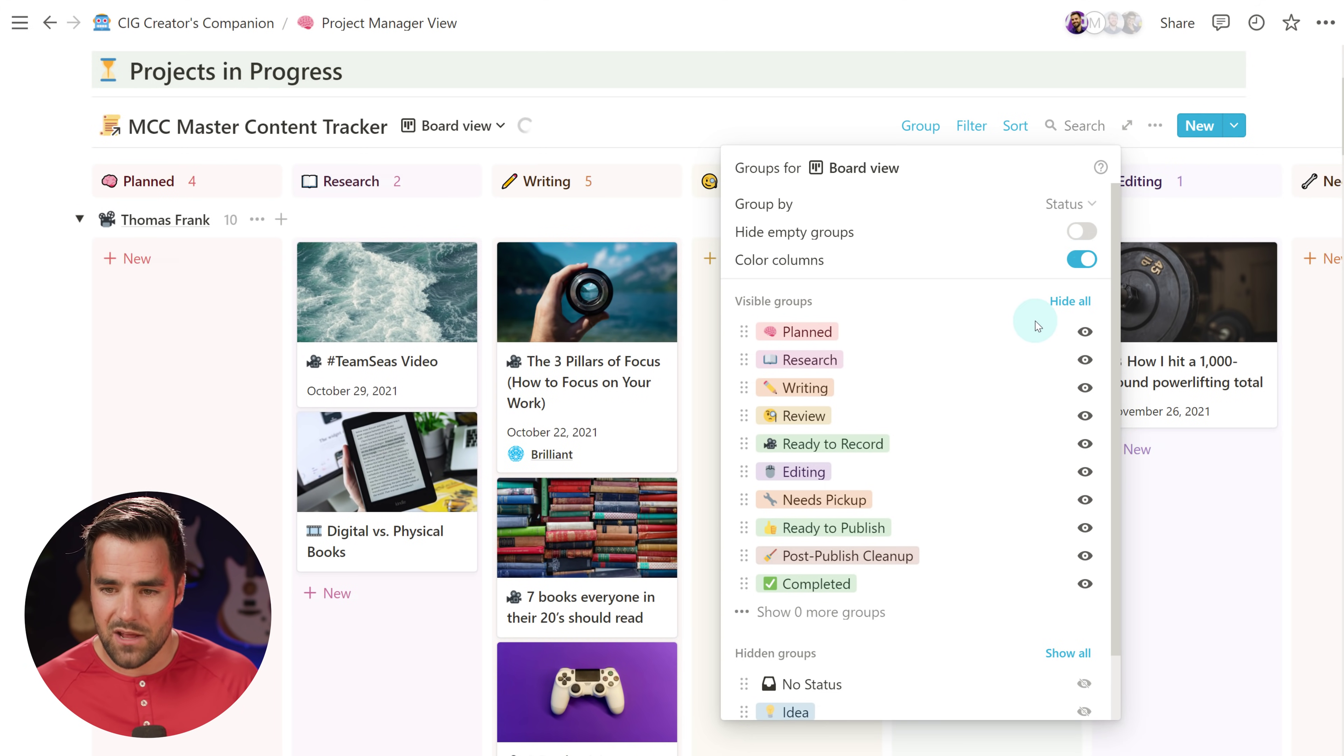
{"action": "scroll", "coordinate": [1040, 328], "scroll_direction": "down", "scroll_amount": 2}
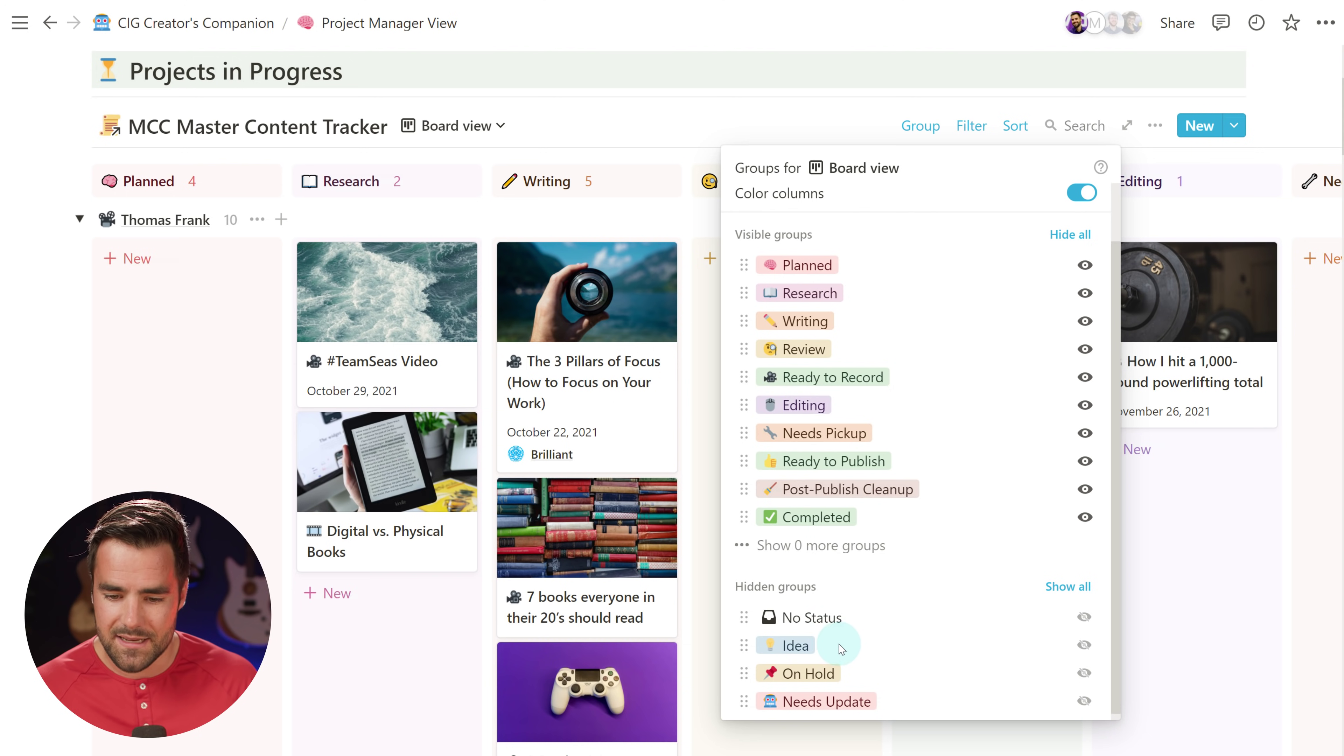
{"action": "left_click", "coordinate": [1194, 532]}
{"action": "left_click", "coordinate": [1154, 125]}
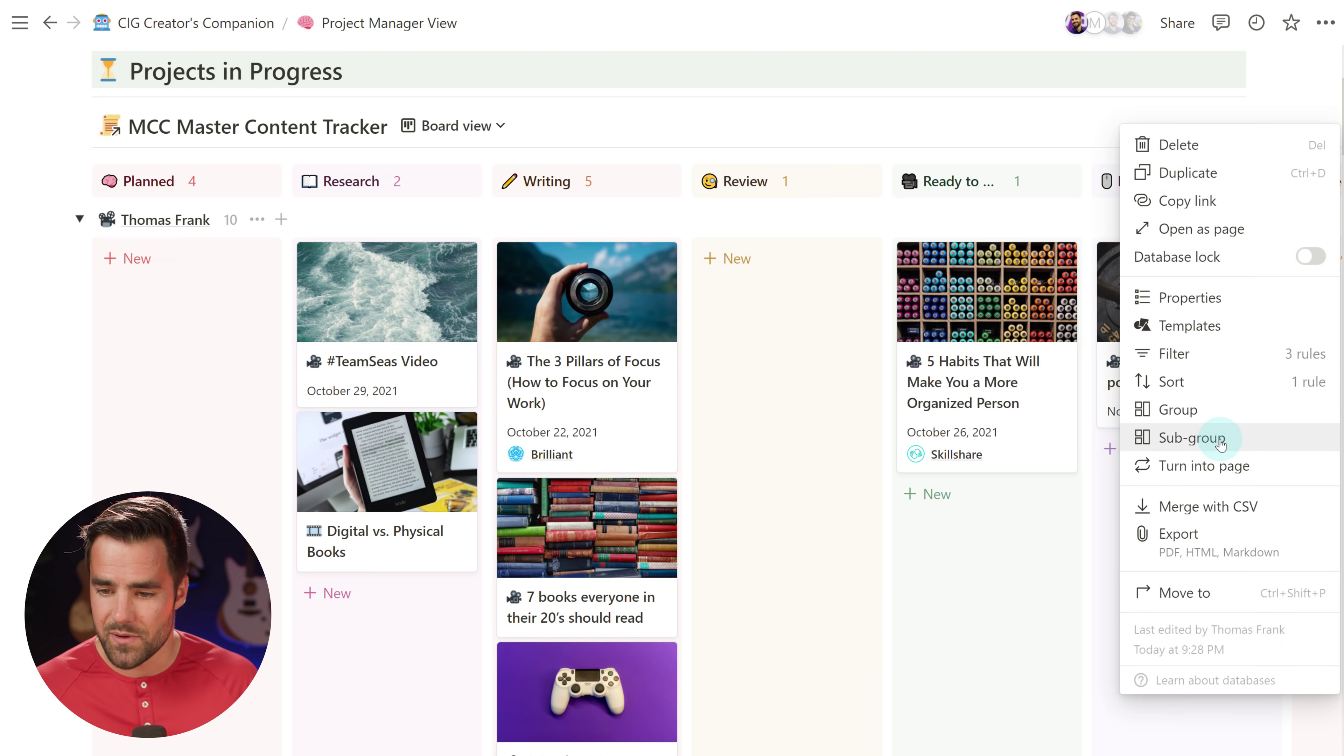
{"action": "left_click", "coordinate": [1191, 438]}
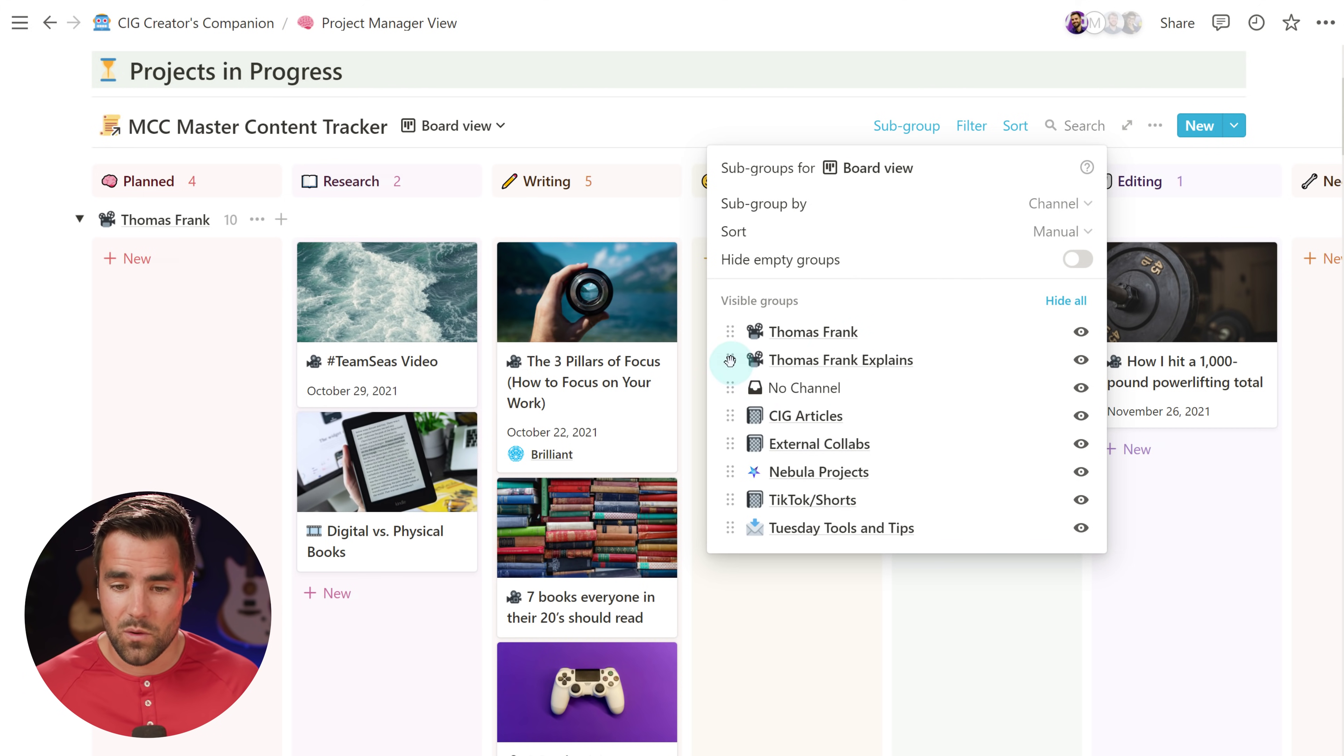
{"action": "mouse_move", "coordinate": [730, 414]}
{"action": "left_mouse_down"}
{"action": "mouse_move", "coordinate": [730, 331]}
{"action": "mouse_move", "coordinate": [743, 421]}
{"action": "left_mouse_up"}
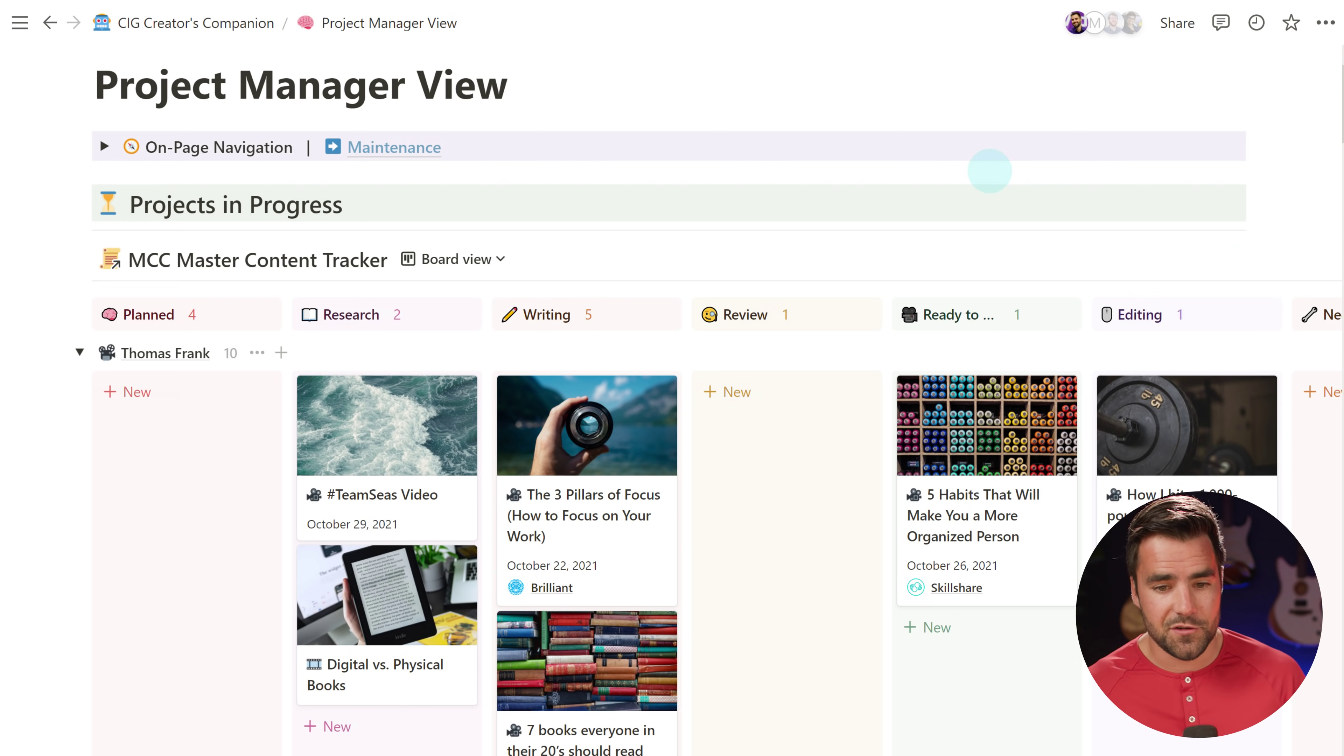
Expand On-Page Navigation, jump to Content Tasks, and scroll down the All Tasks table.
{"action": "left_click", "coordinate": [105, 146]}
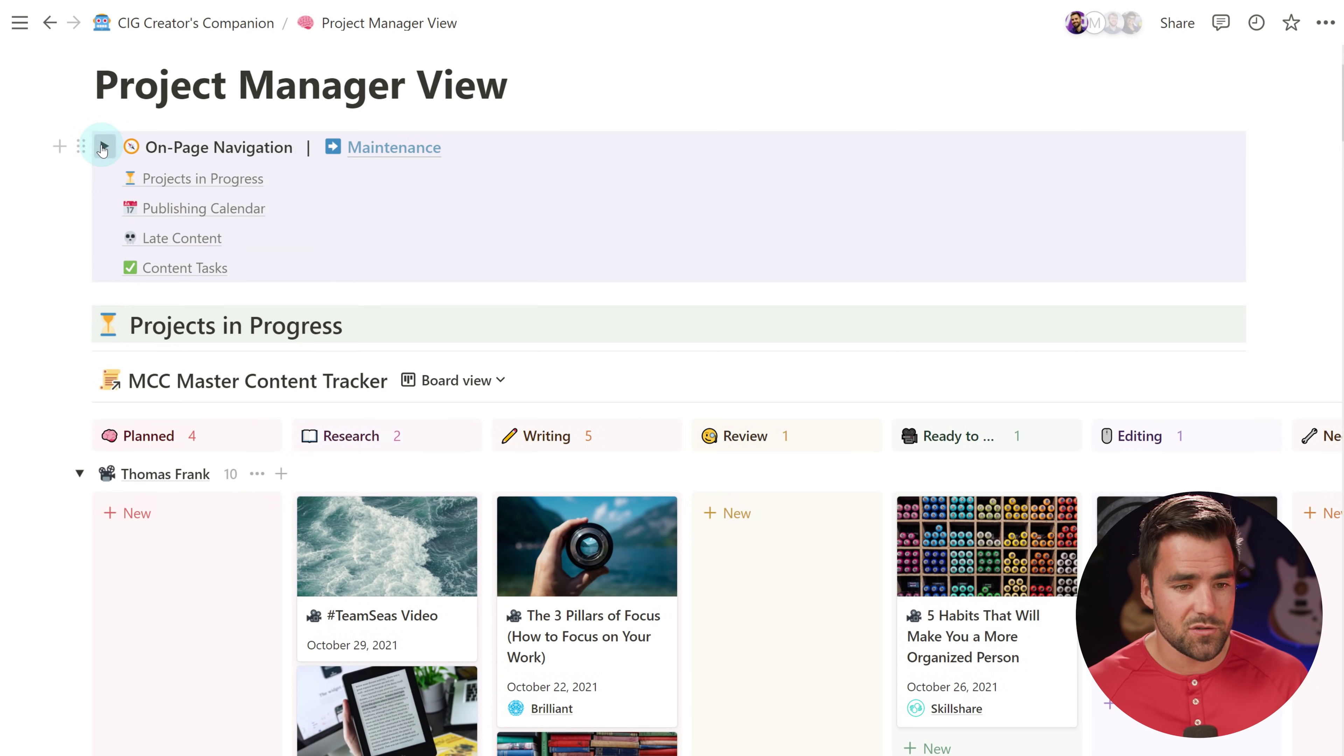
{"action": "left_click", "coordinate": [177, 268]}
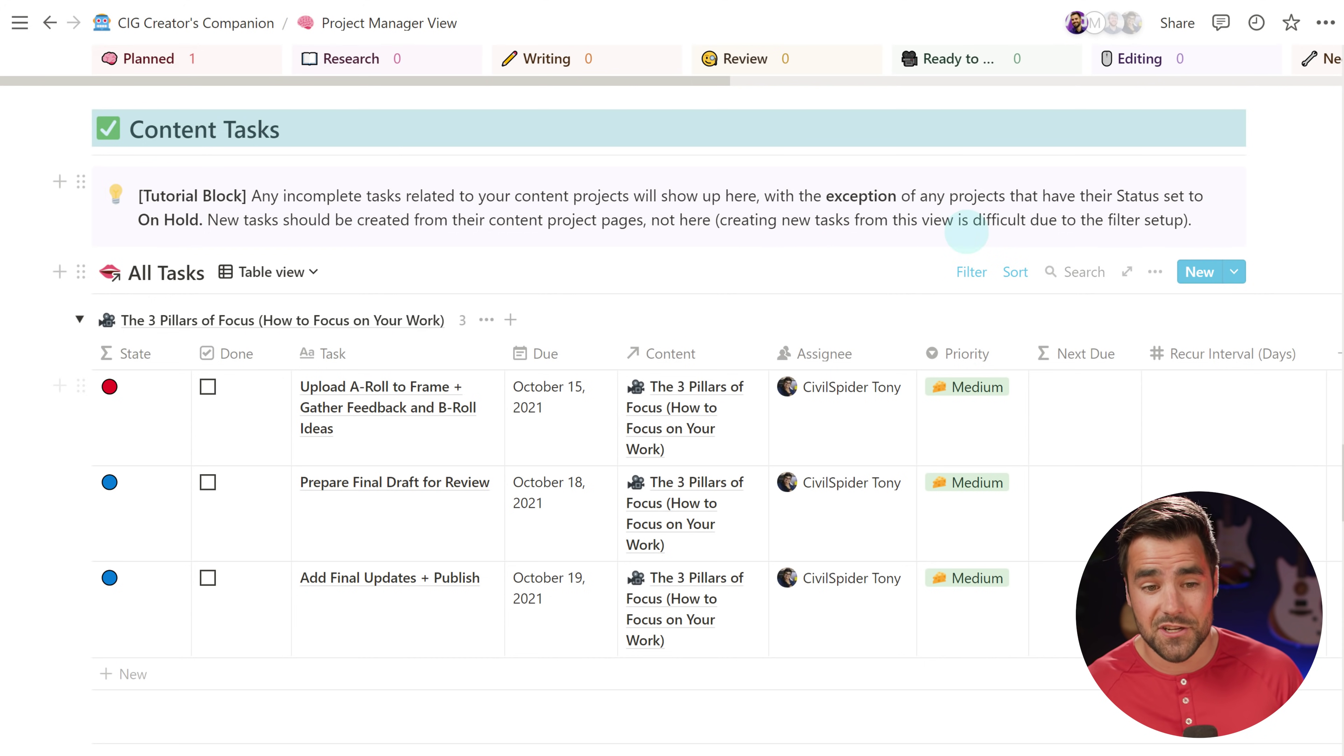
{"action": "scroll", "coordinate": [765, 429], "scroll_direction": "down", "scroll_amount": 1}
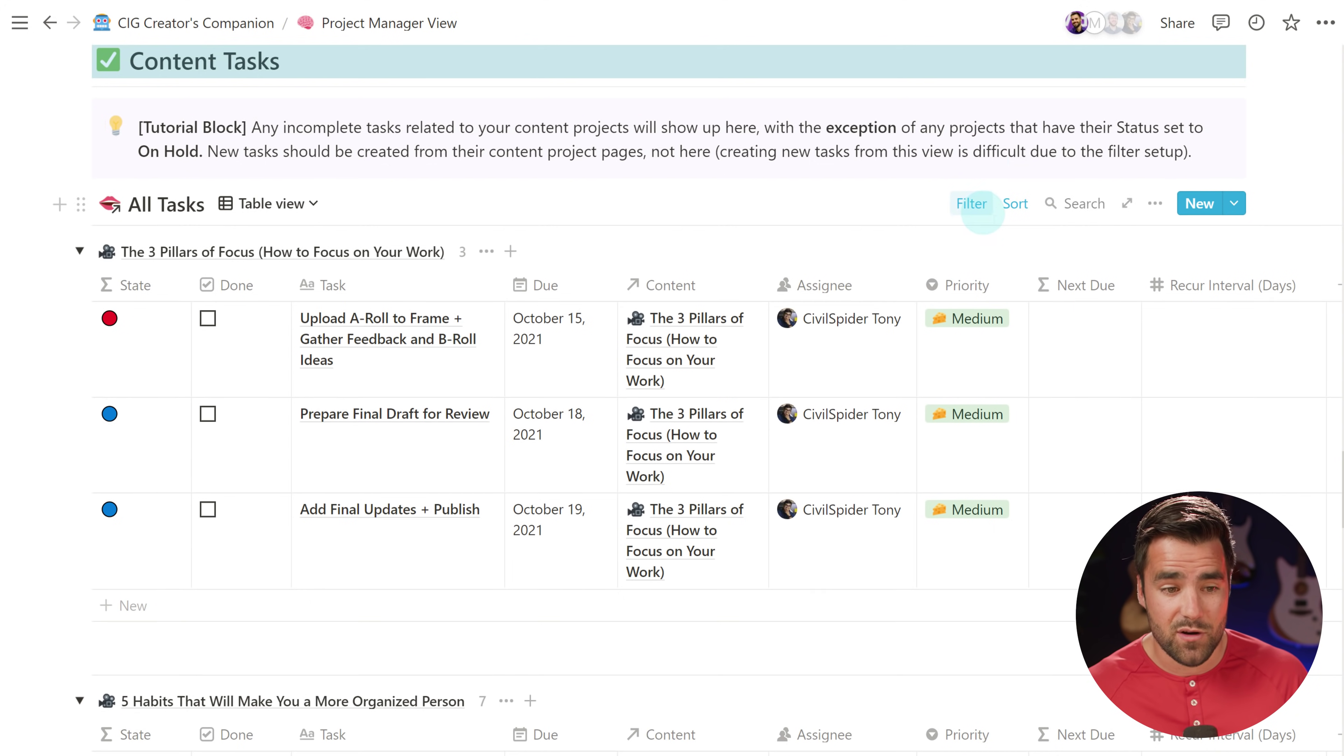
{"action": "scroll", "coordinate": [974, 211], "scroll_direction": "down", "scroll_amount": 1}
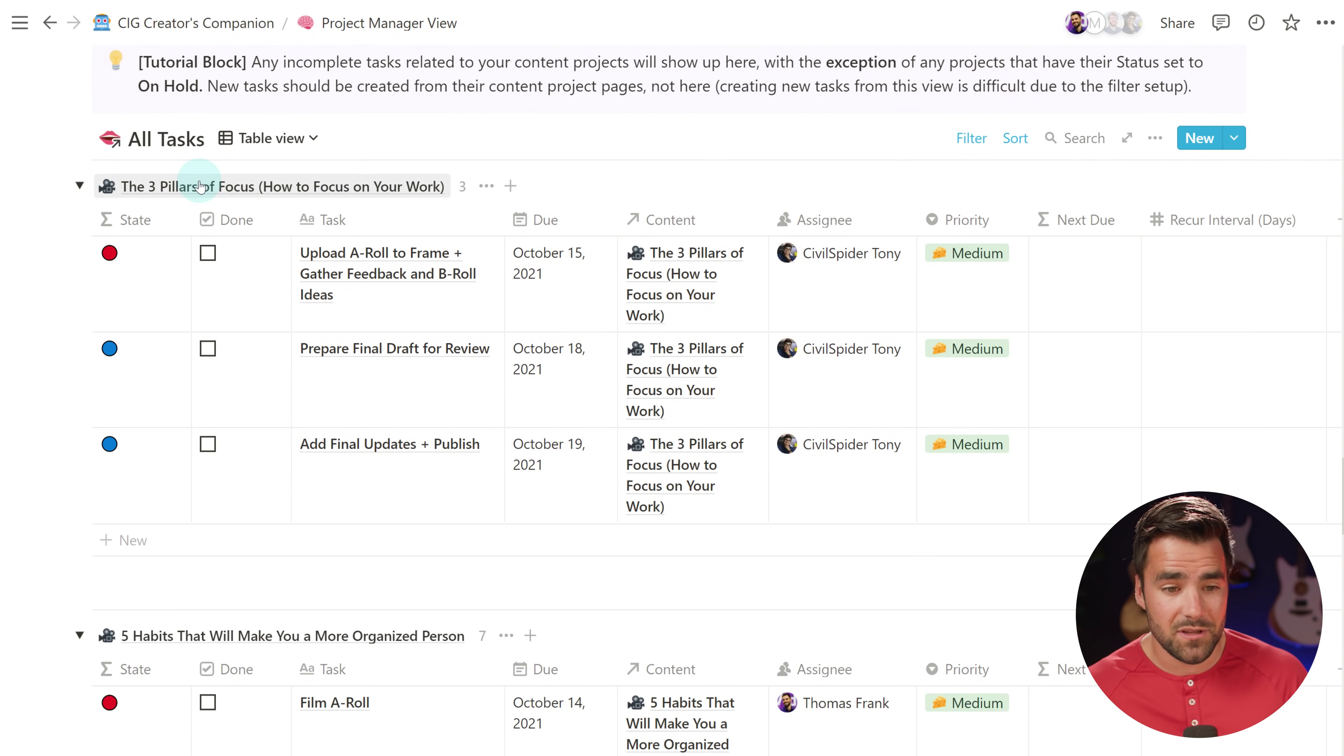
{"action": "scroll", "coordinate": [609, 213], "scroll_direction": "down", "scroll_amount": 1}
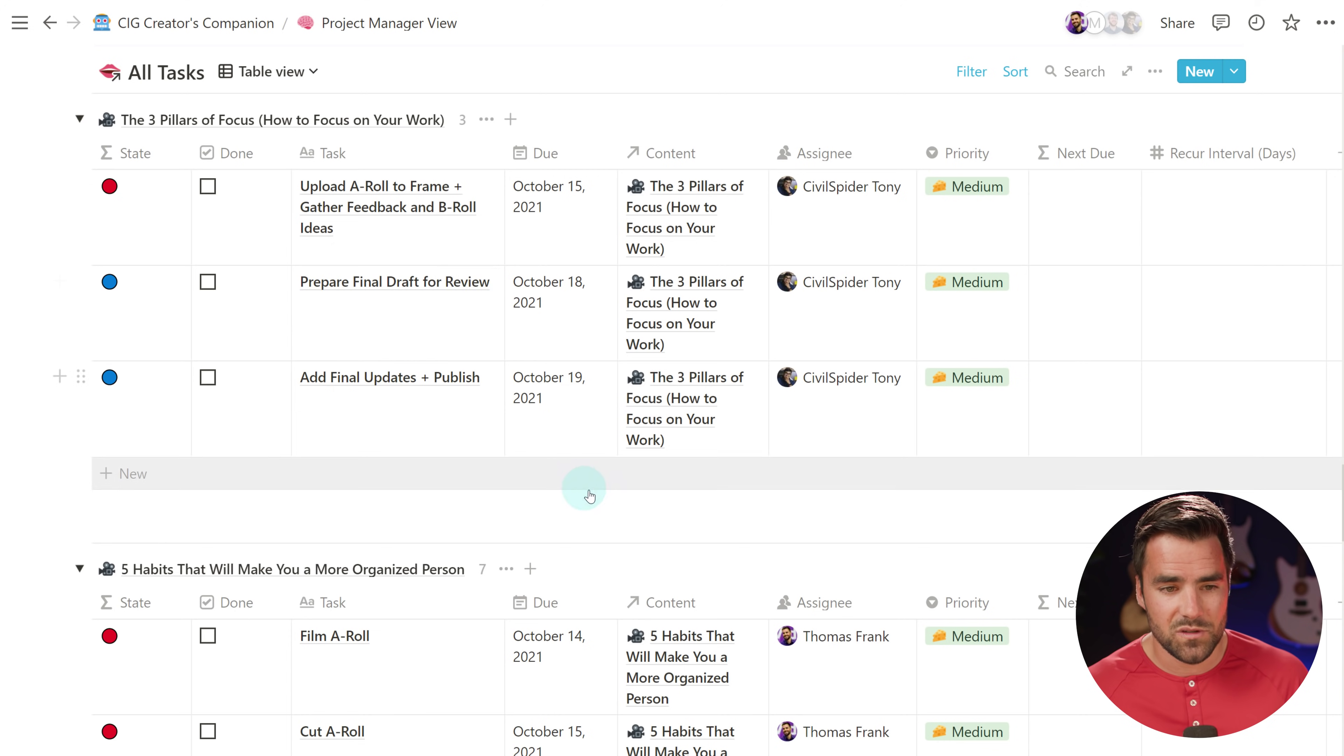
{"action": "scroll", "coordinate": [624, 294], "scroll_direction": "down", "scroll_amount": 1}
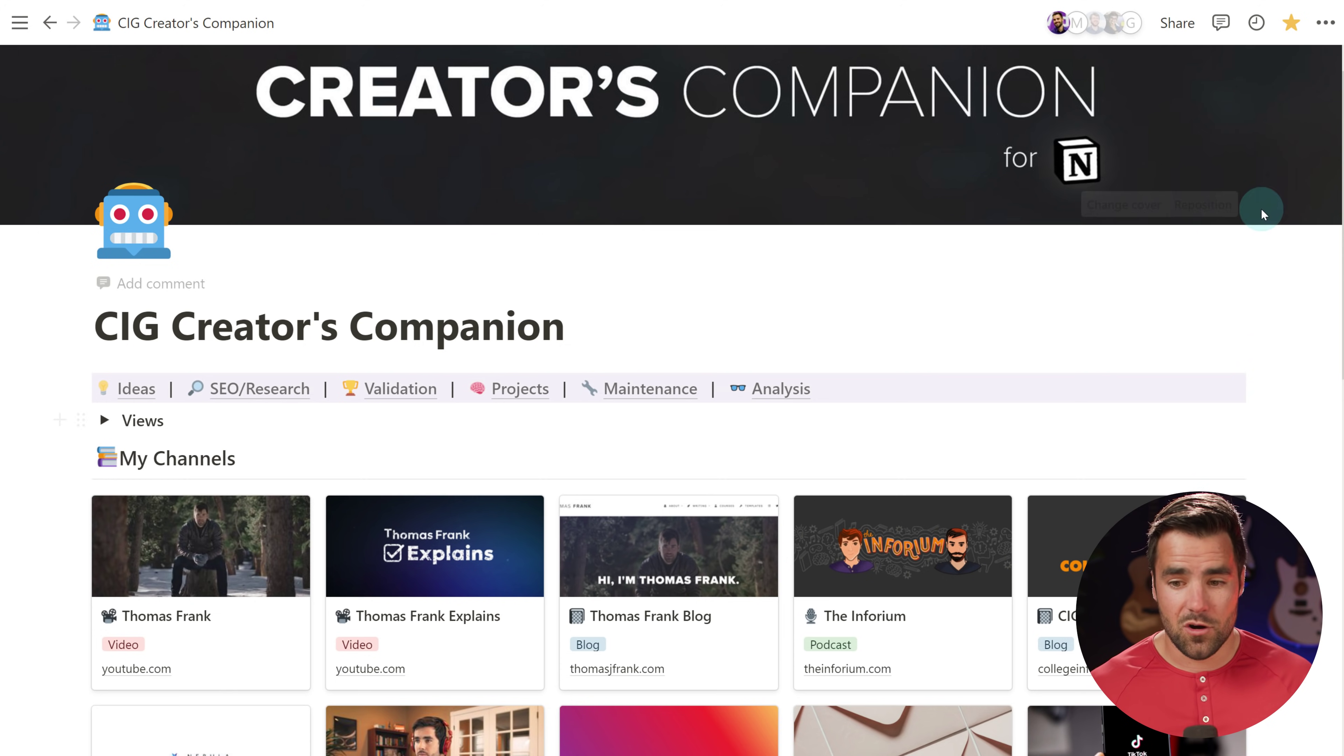
{"action": "scroll", "coordinate": [1285, 416], "scroll_direction": "down", "scroll_amount": 10}
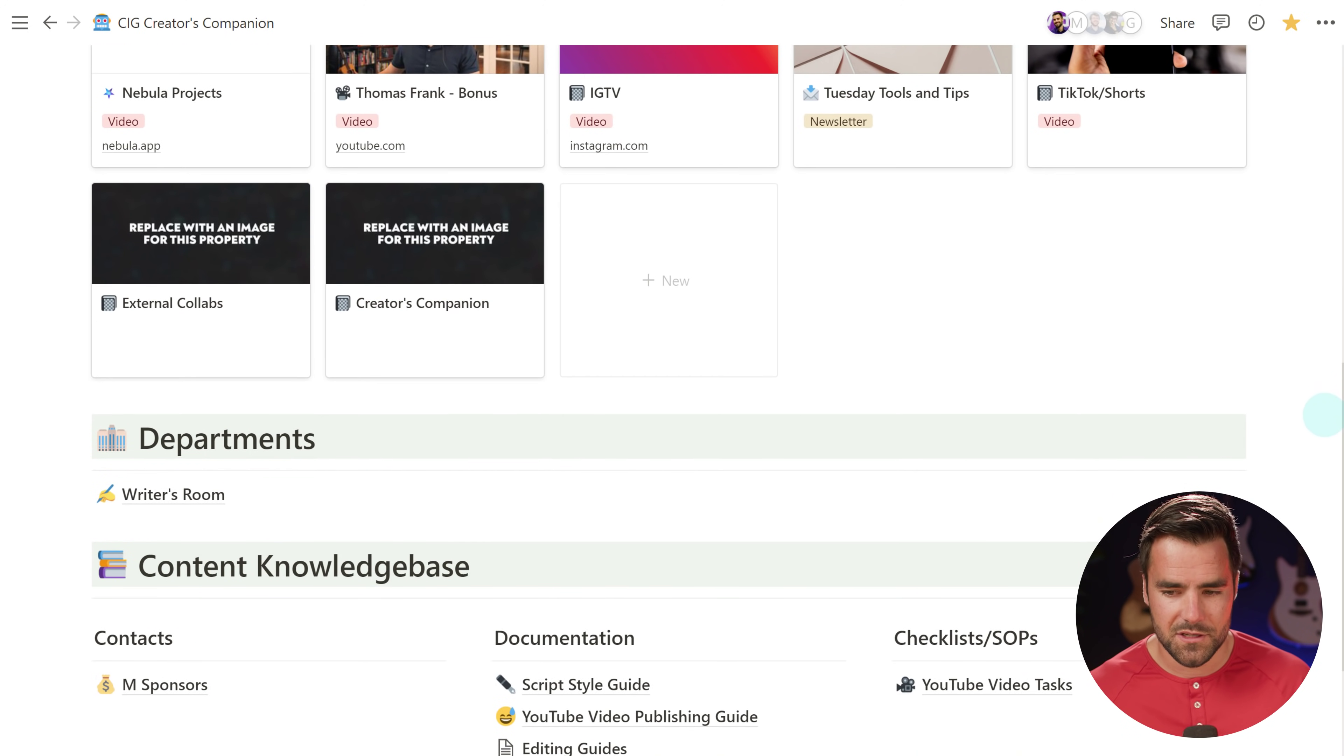
{"action": "scroll", "coordinate": [1317, 413], "scroll_direction": "down", "scroll_amount": 2}
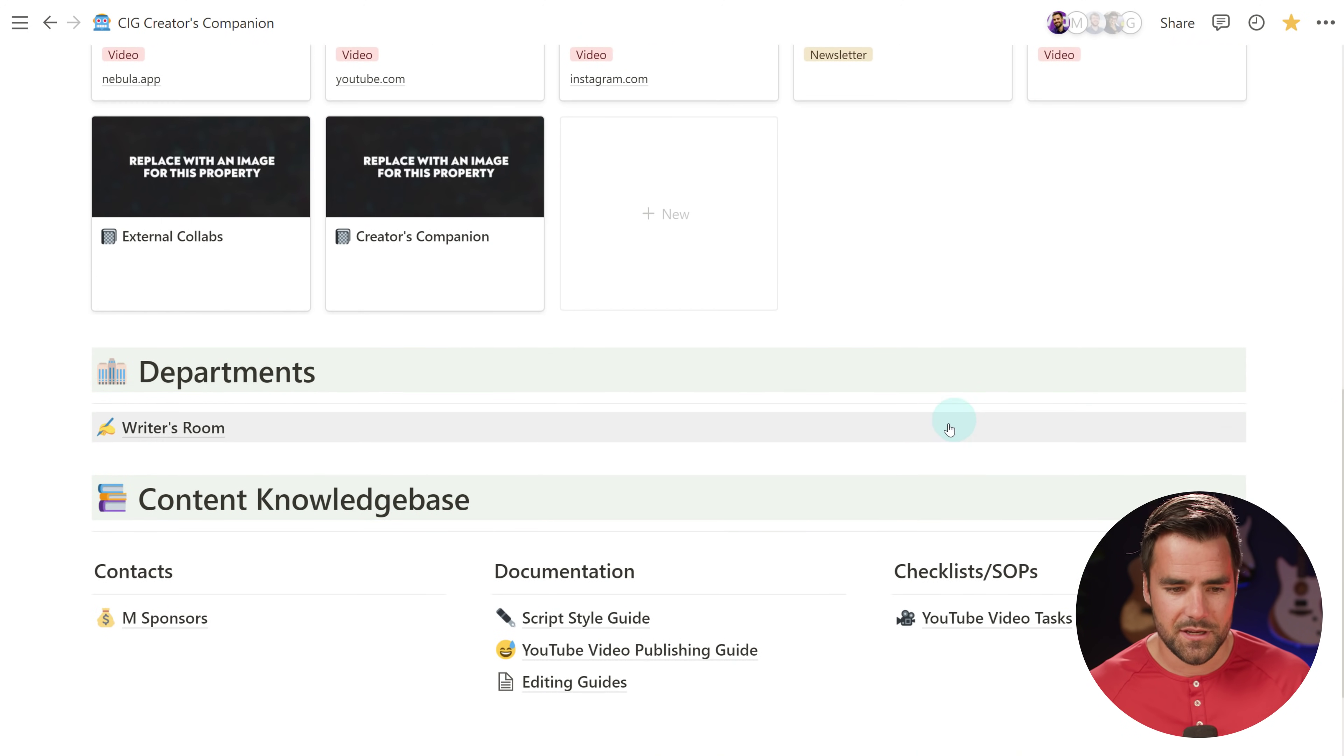
{"action": "left_click", "coordinate": [164, 430]}
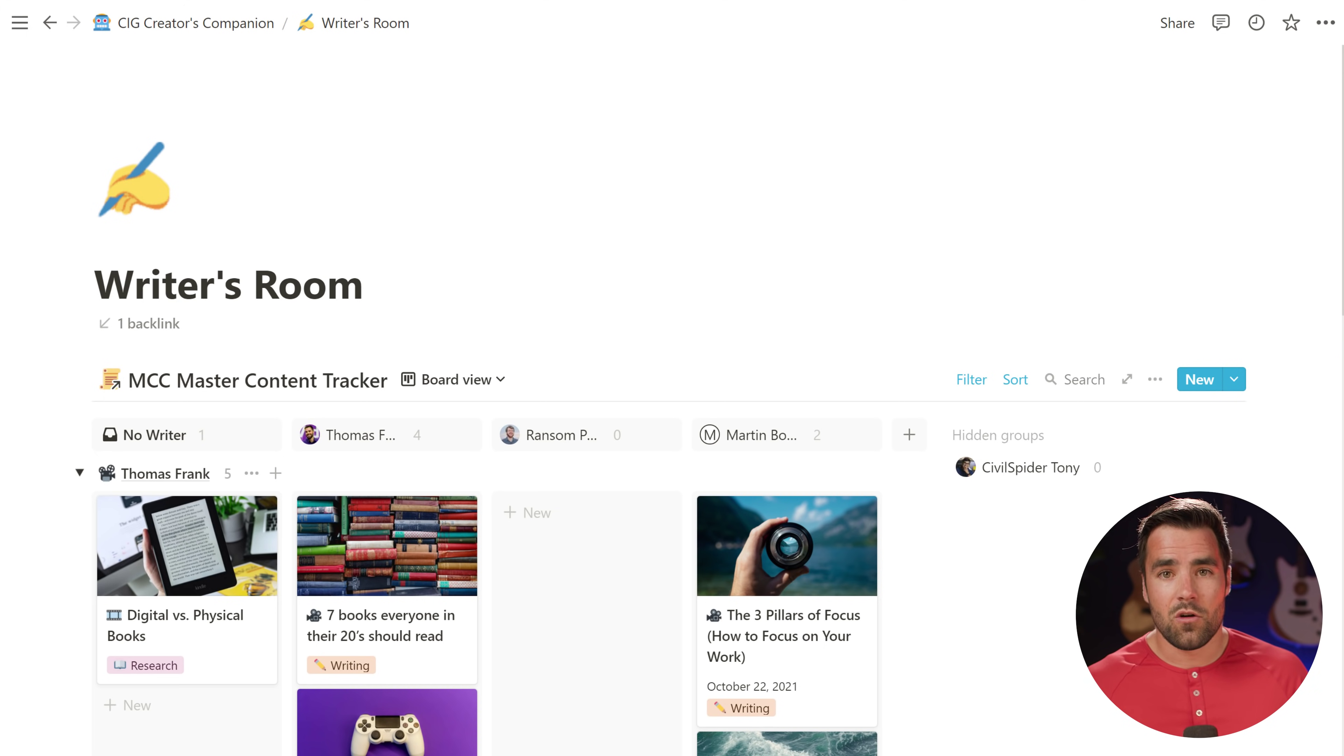
Review the Writer's Room board's Status filter rules, then scroll through its writer columns and channel rows.
{"action": "scroll", "coordinate": [968, 211], "scroll_direction": "down", "scroll_amount": 4}
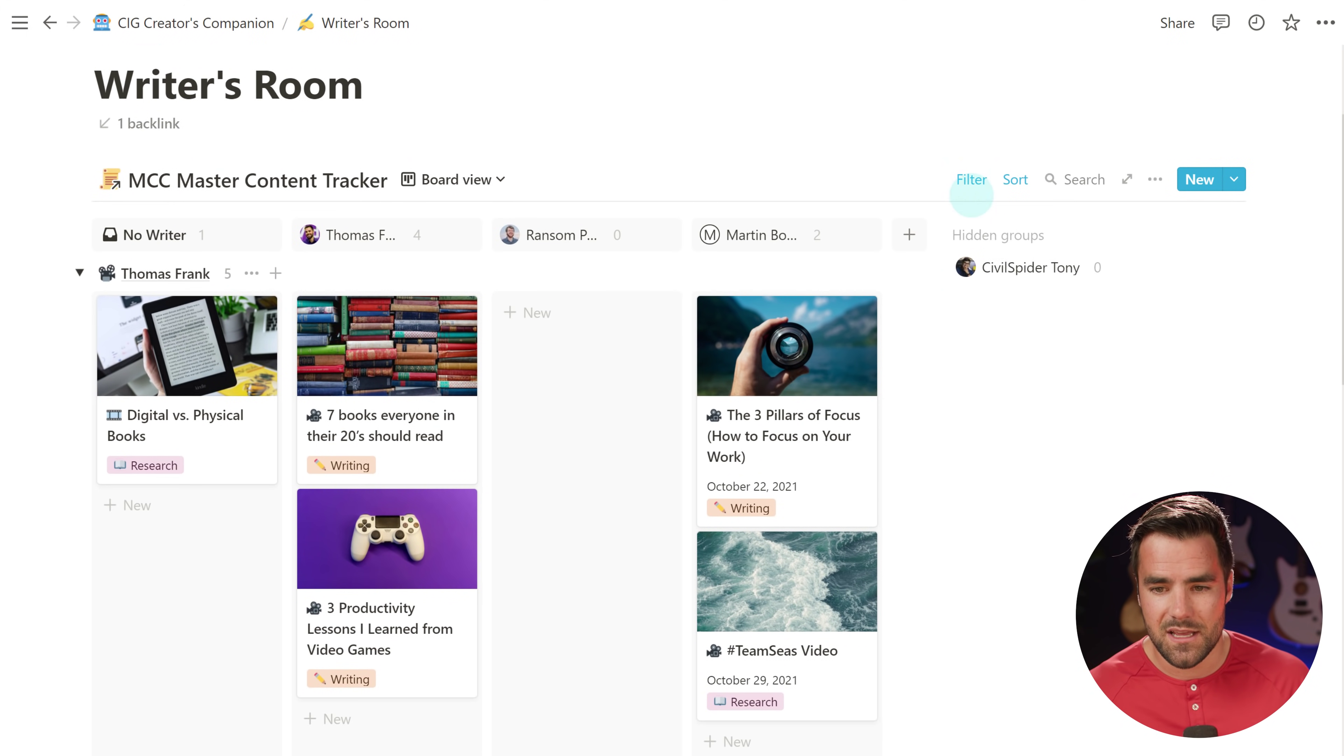
{"action": "left_click", "coordinate": [970, 181]}
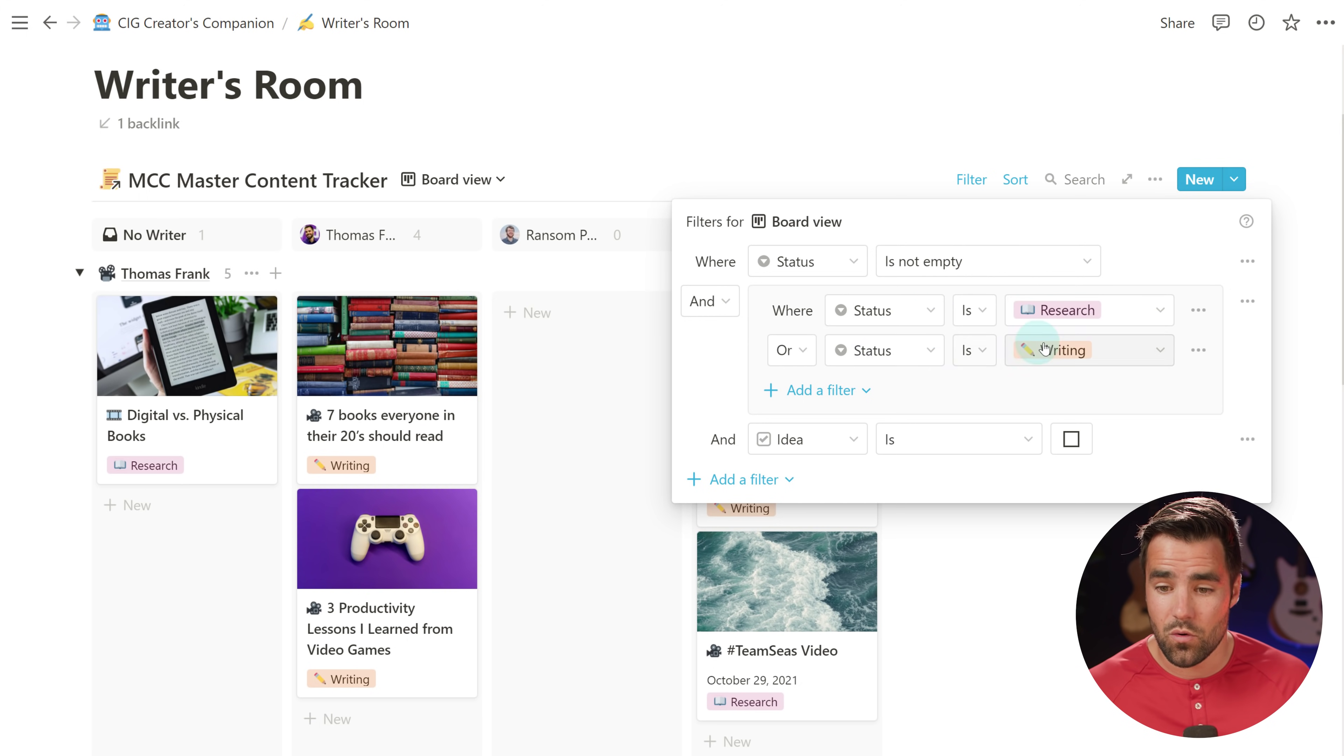
{"action": "key", "text": "Escape"}
{"action": "scroll", "coordinate": [672, 423], "scroll_direction": "down", "scroll_amount": 2}
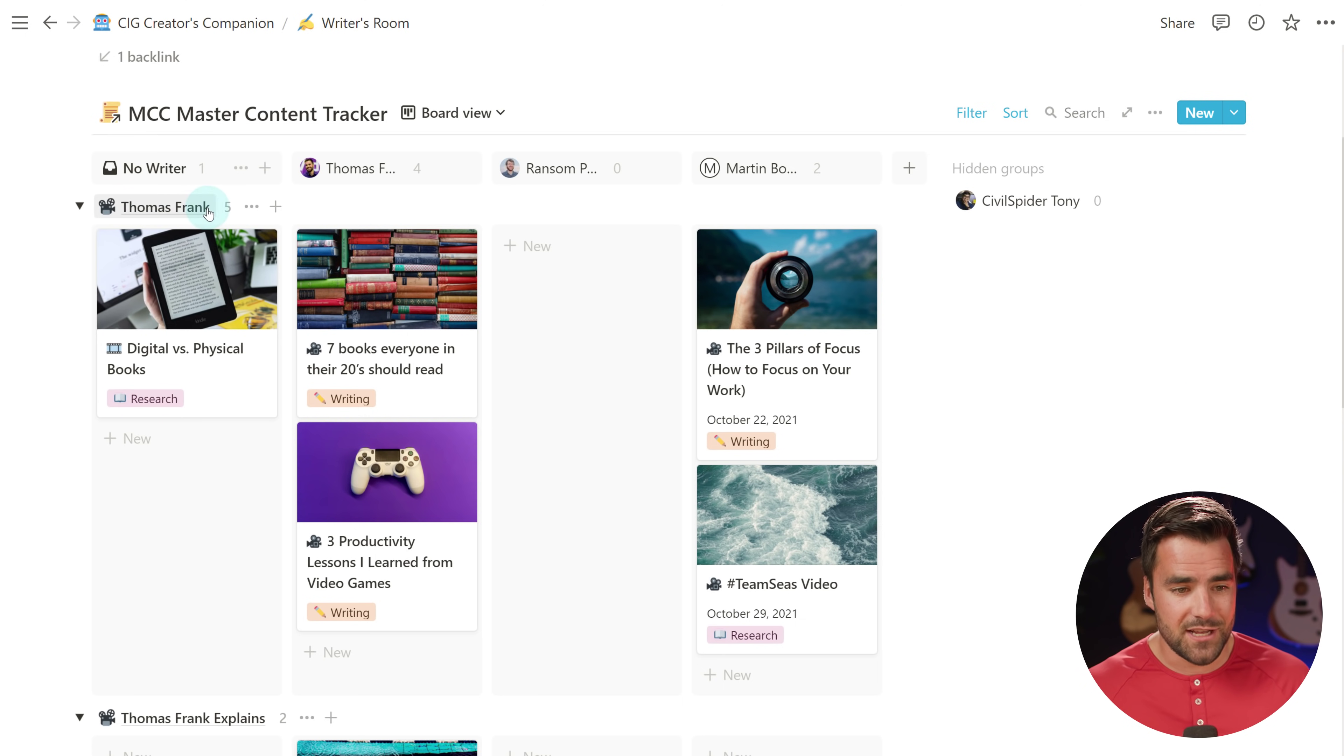
{"action": "scroll", "coordinate": [189, 345], "scroll_direction": "down", "scroll_amount": 10}
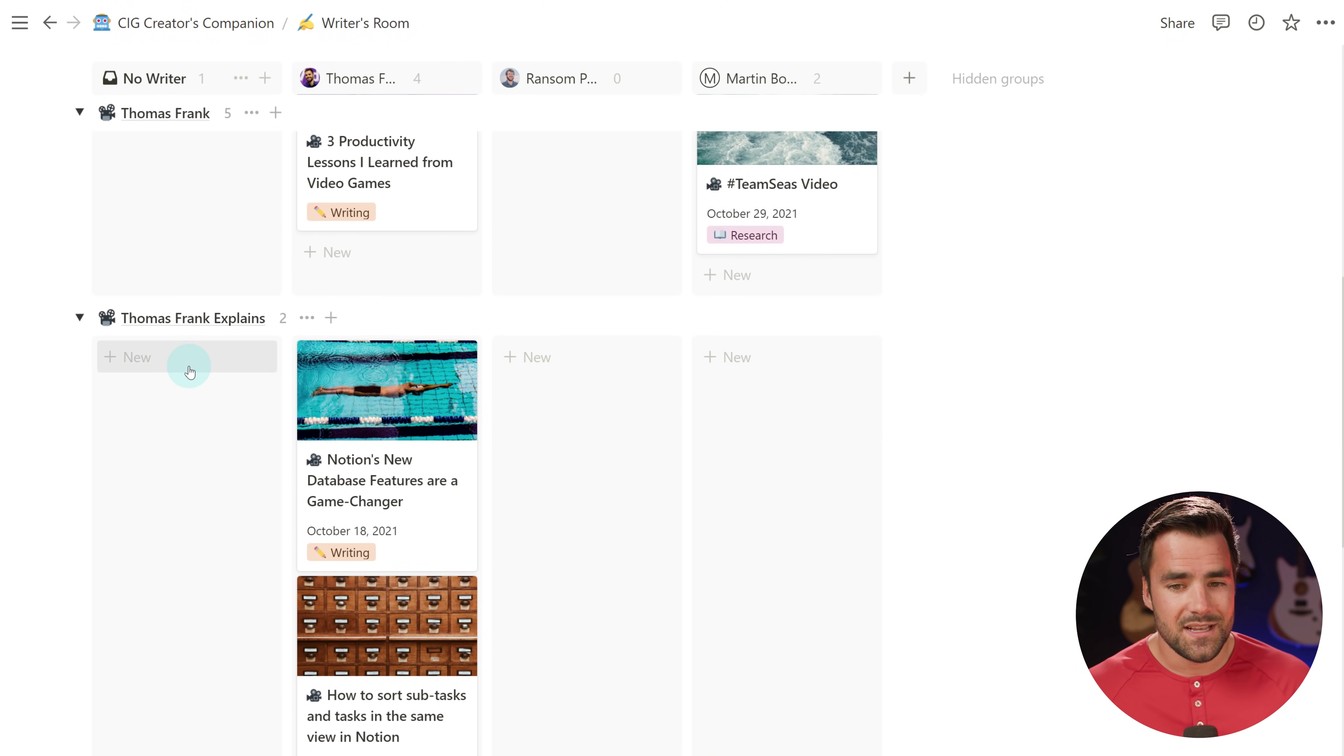
{"action": "scroll", "coordinate": [194, 363], "scroll_direction": "up", "scroll_amount": 10}
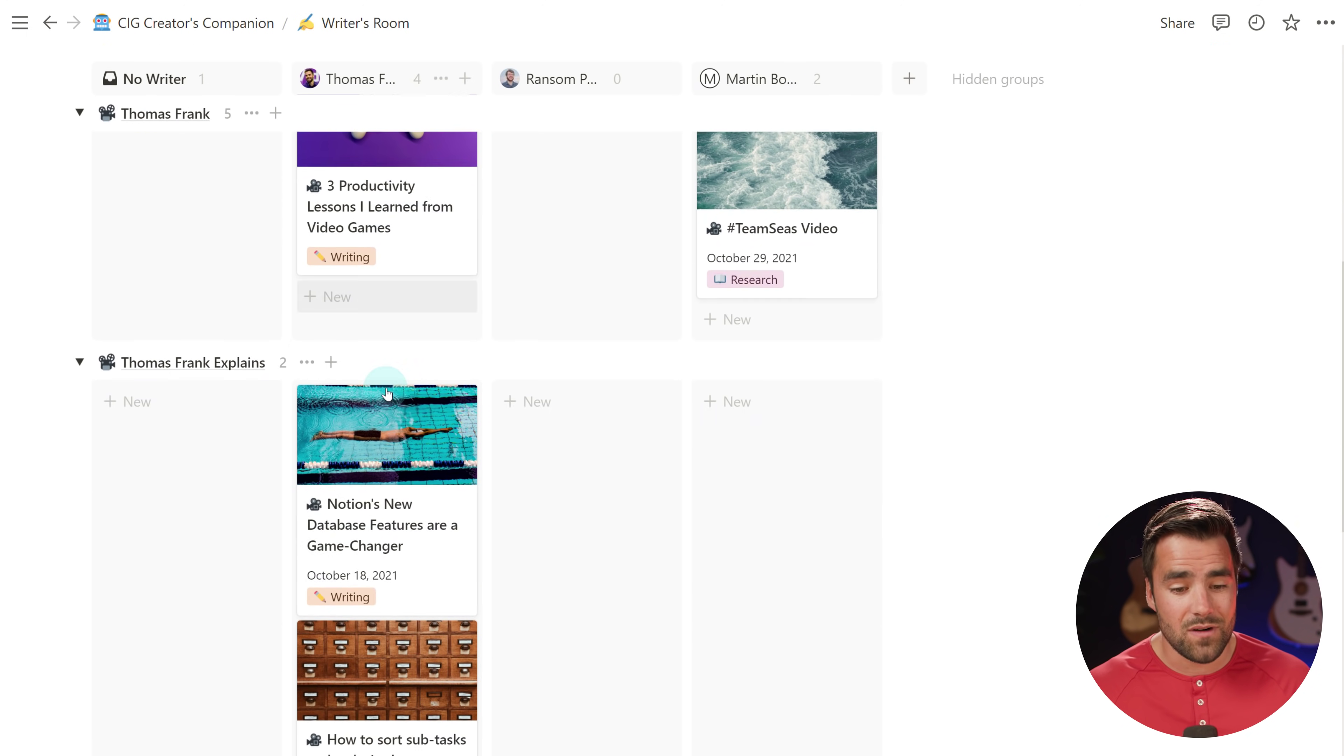
{"action": "scroll", "coordinate": [386, 381], "scroll_direction": "down", "scroll_amount": 6}
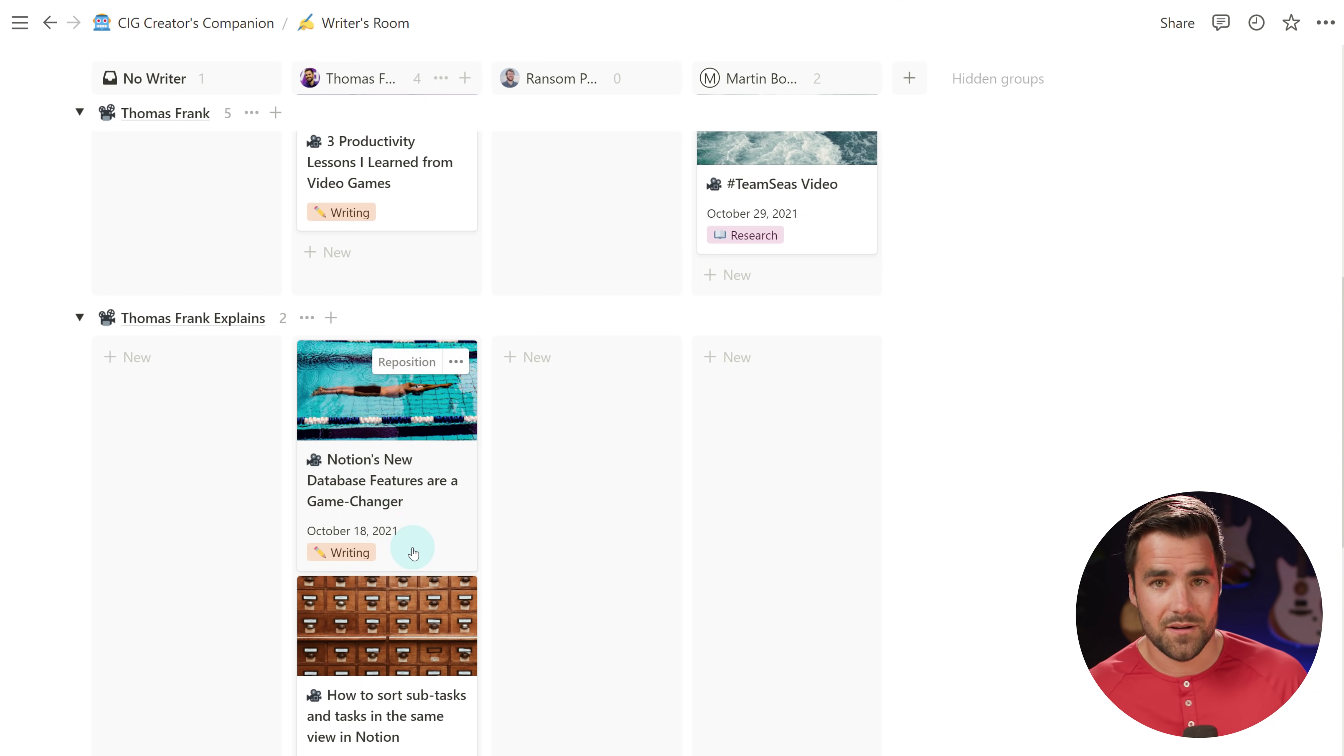